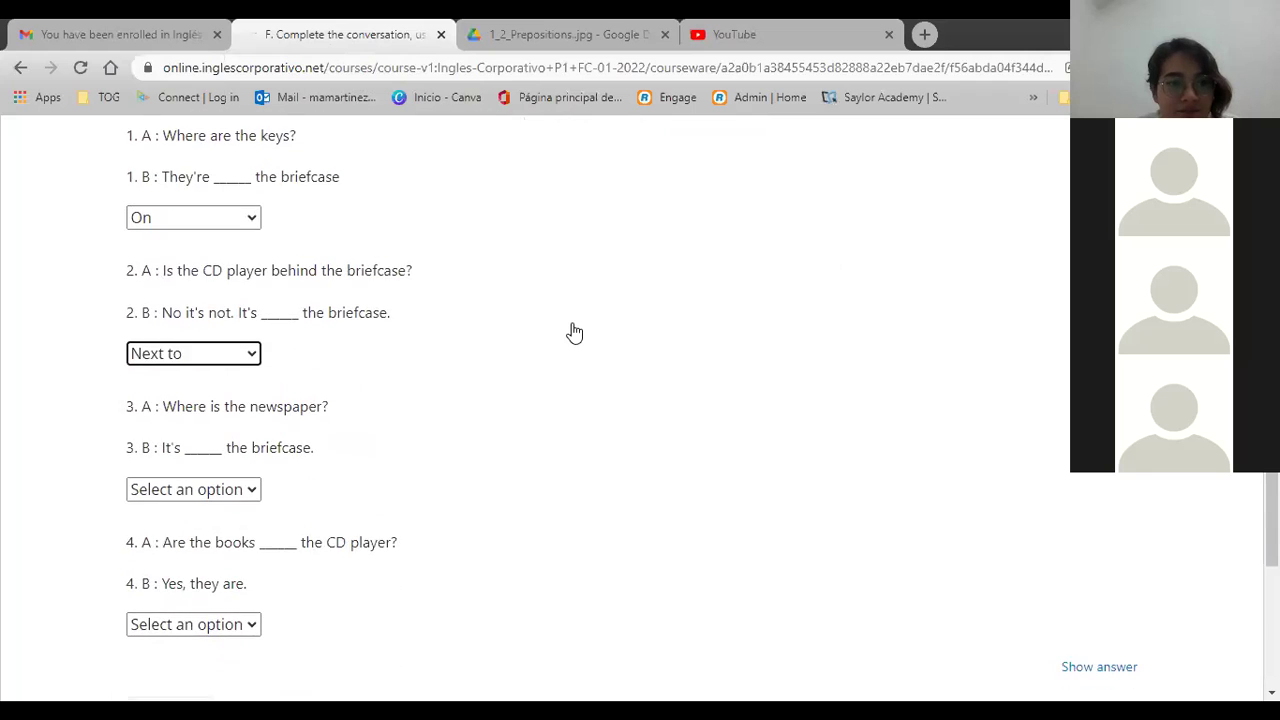
Step: Consult the prepositions picture and answer question 3, about the newspaper and the briefcase, with "Under"
{"action": "left_click", "coordinate": [590, 32]}
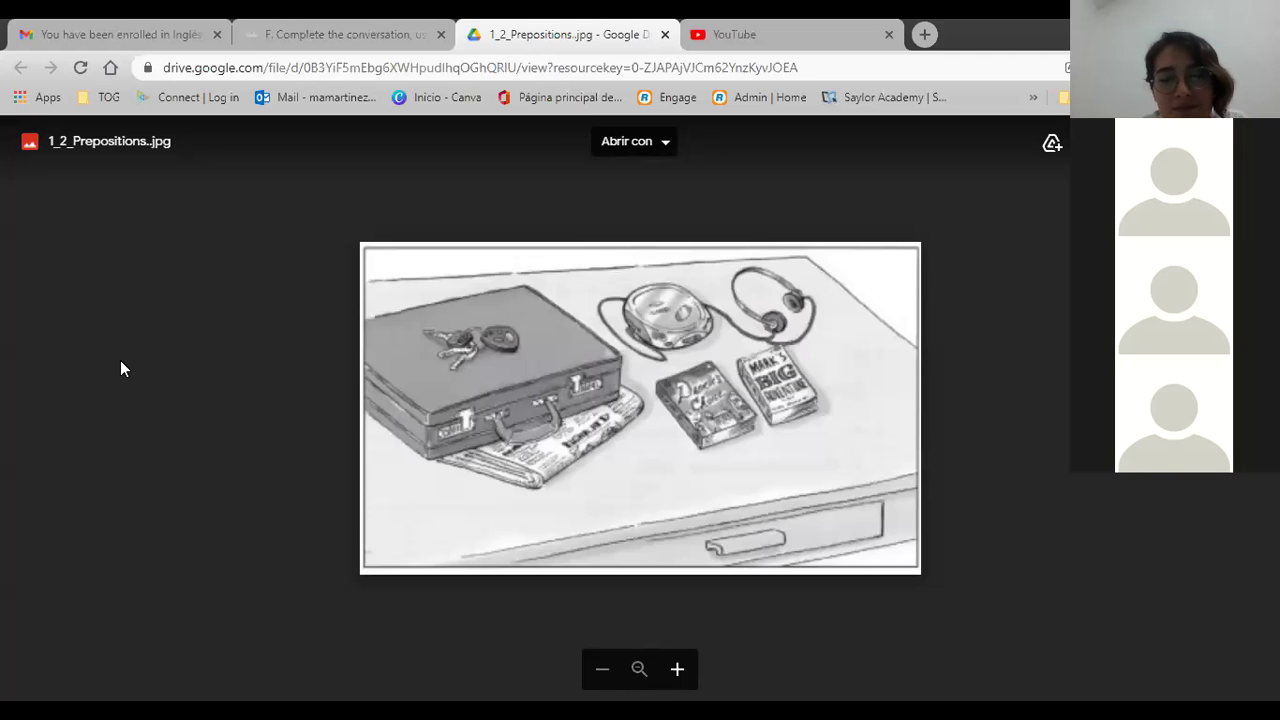
{"action": "left_click", "coordinate": [310, 27]}
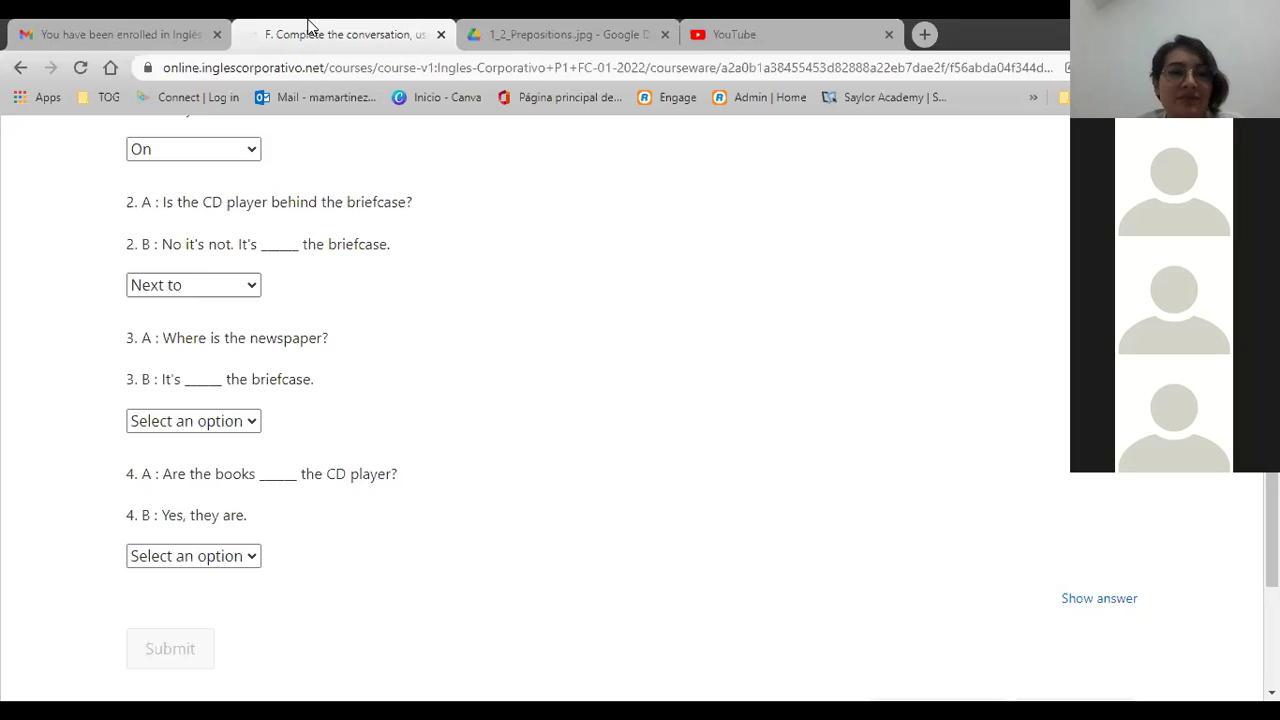
{"action": "left_click", "coordinate": [203, 424]}
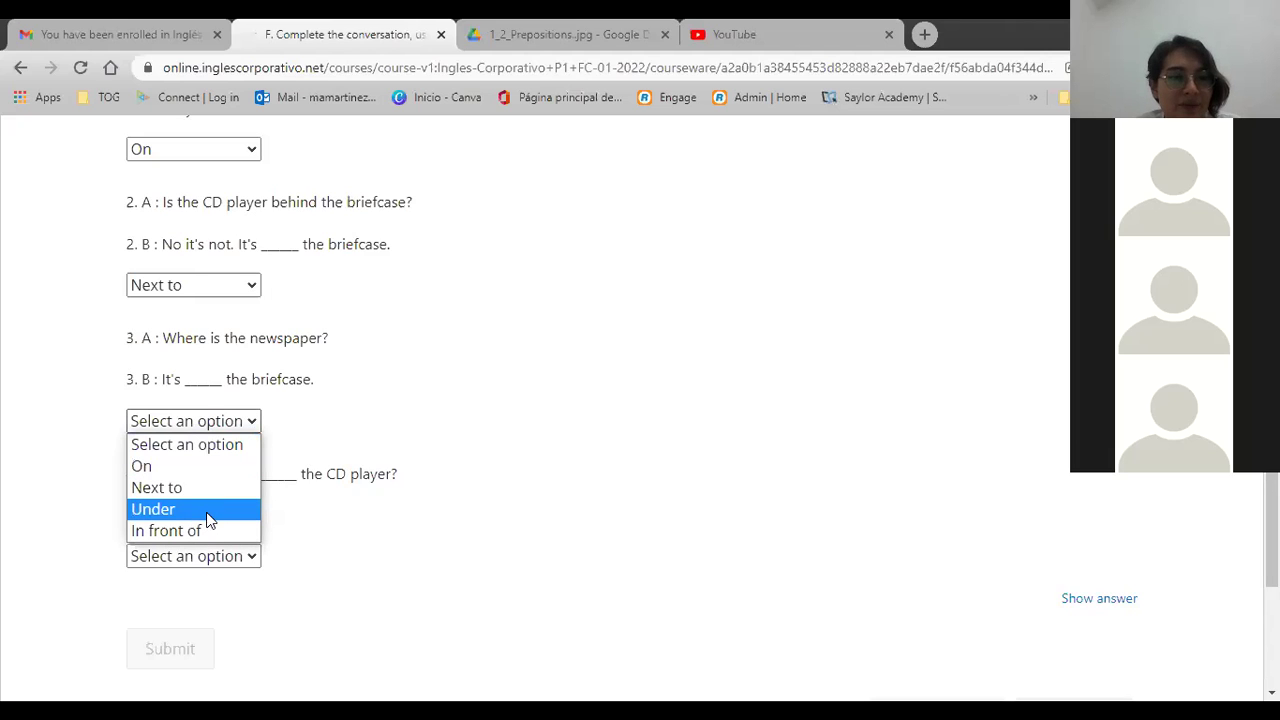
{"action": "left_click", "coordinate": [207, 516]}
Step: Check the picture again, answer question 4 about the books with "In front of", and submit exercise F
{"action": "scroll", "coordinate": [630, 357], "scroll_direction": "down", "scroll_amount": 2}
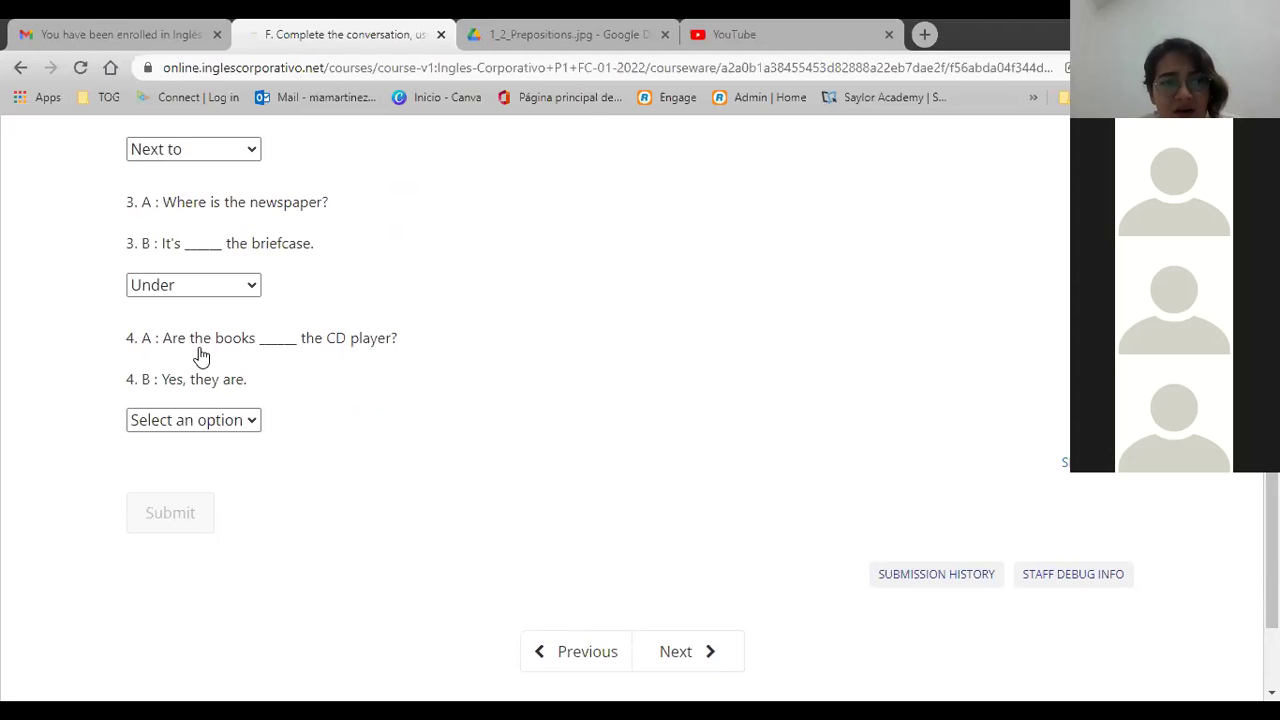
{"action": "left_click", "coordinate": [575, 30]}
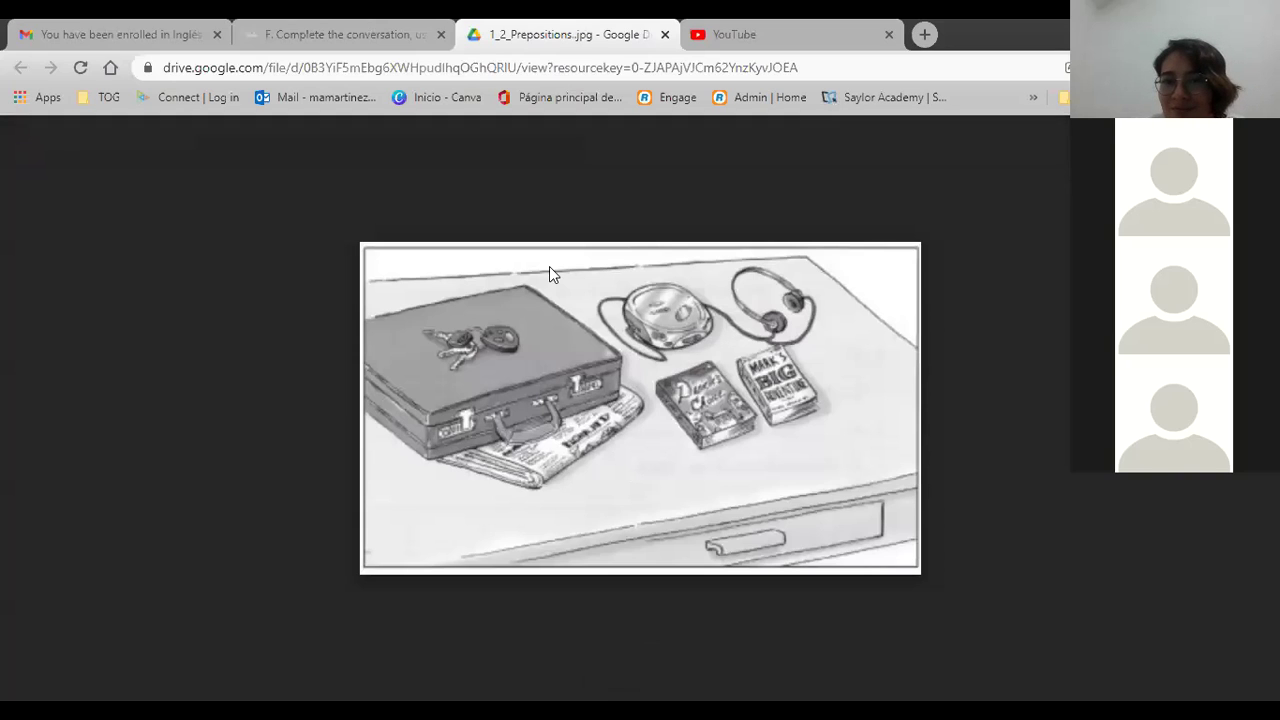
{"action": "left_click", "coordinate": [325, 32]}
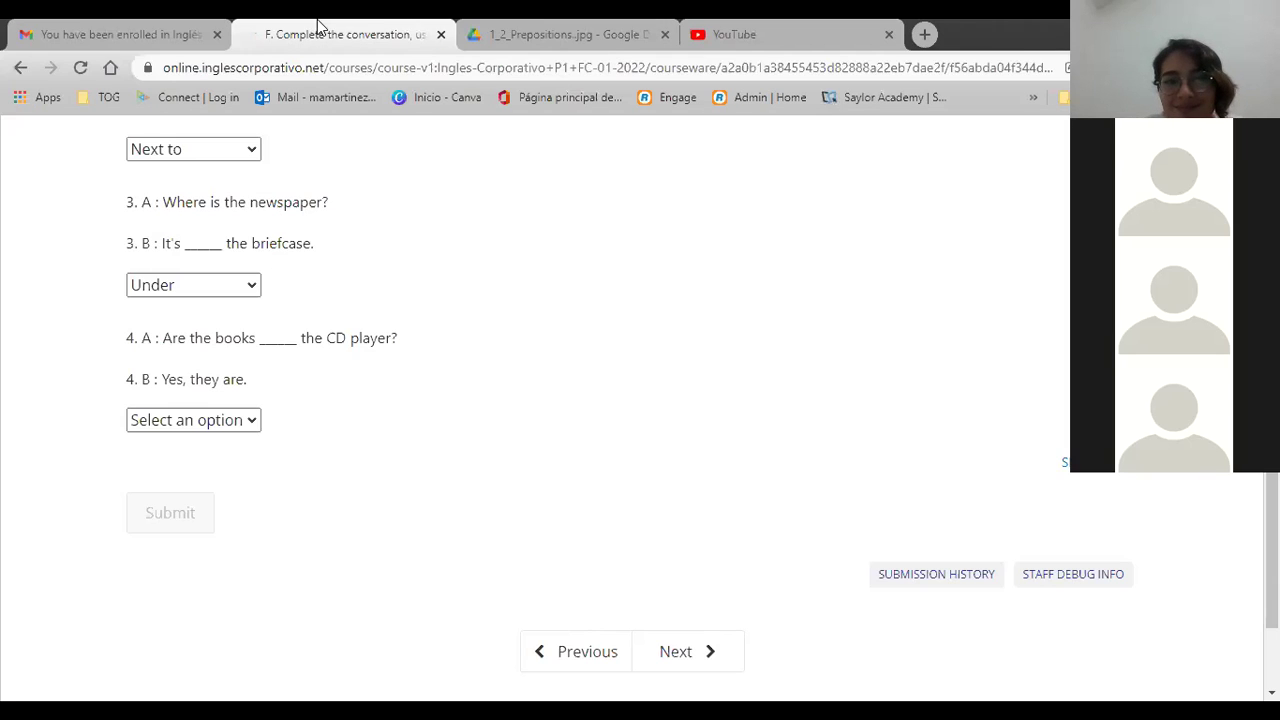
{"action": "left_click", "coordinate": [218, 422]}
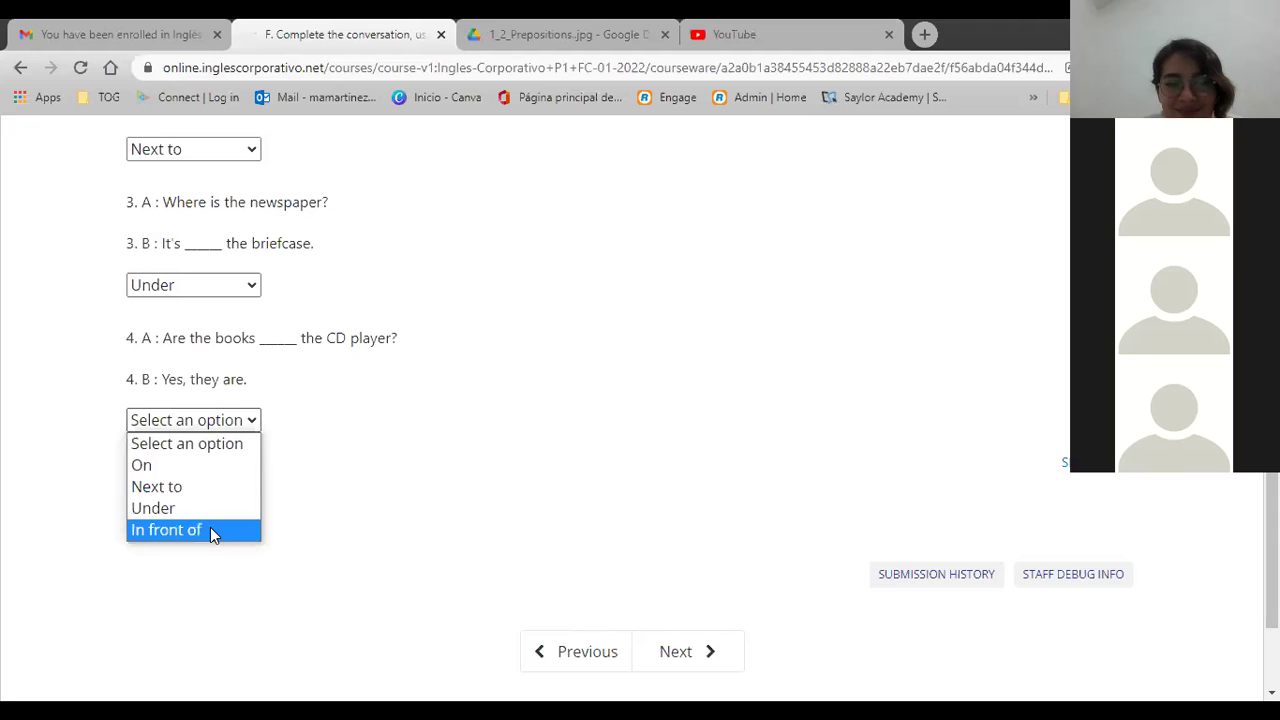
{"action": "left_click", "coordinate": [210, 530]}
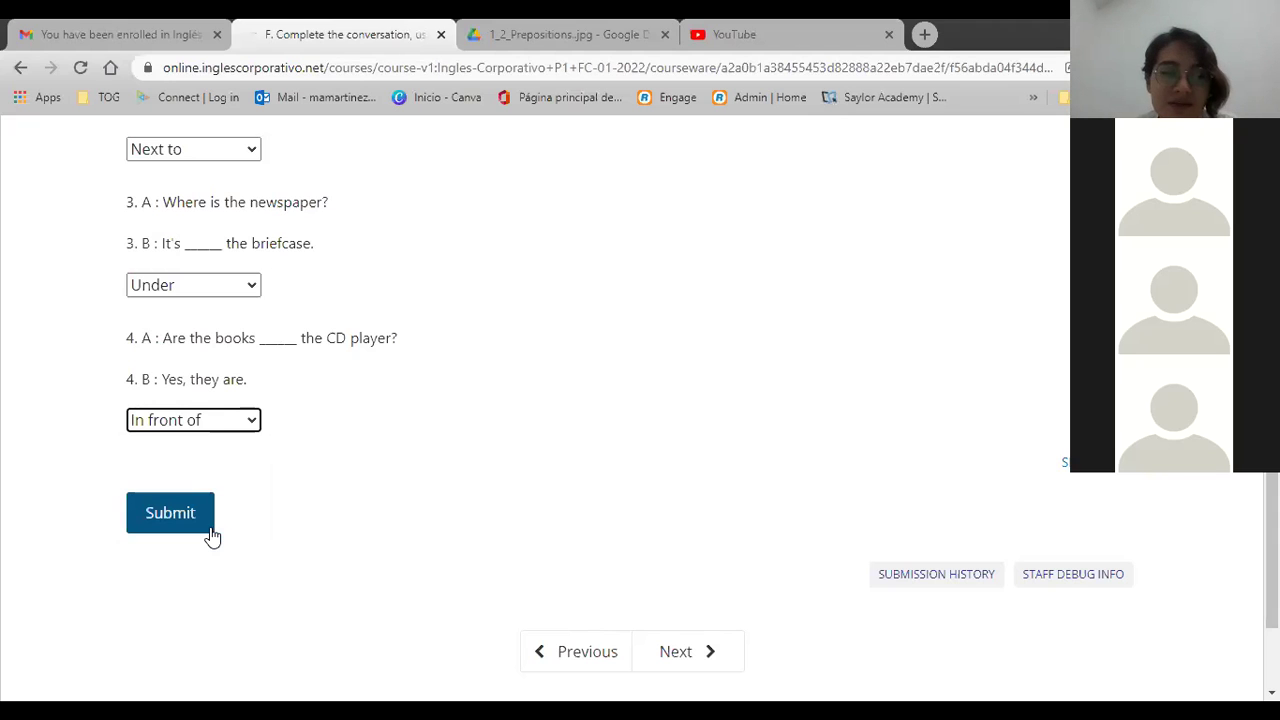
{"action": "left_click", "coordinate": [170, 513]}
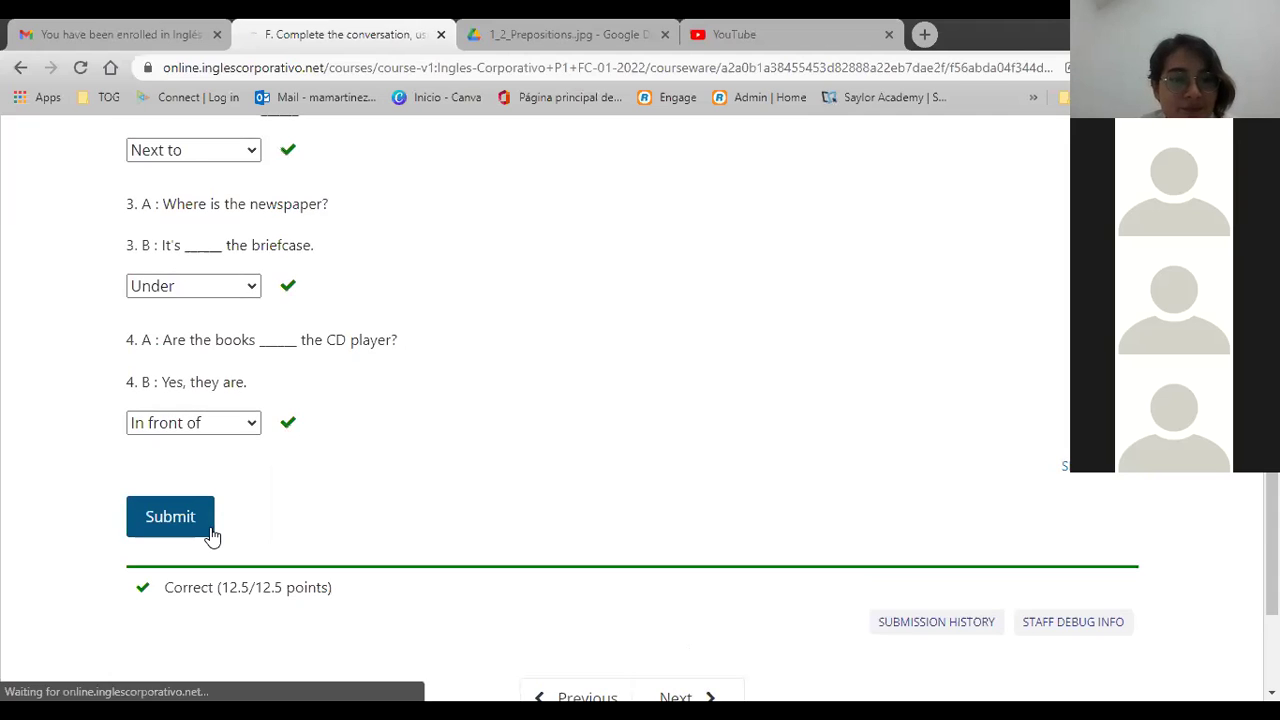
Step: Review the graded answers of exercise F against the picture of the briefcase, CD player, newspaper and books
{"action": "scroll", "coordinate": [534, 357], "scroll_direction": "up", "scroll_amount": 4}
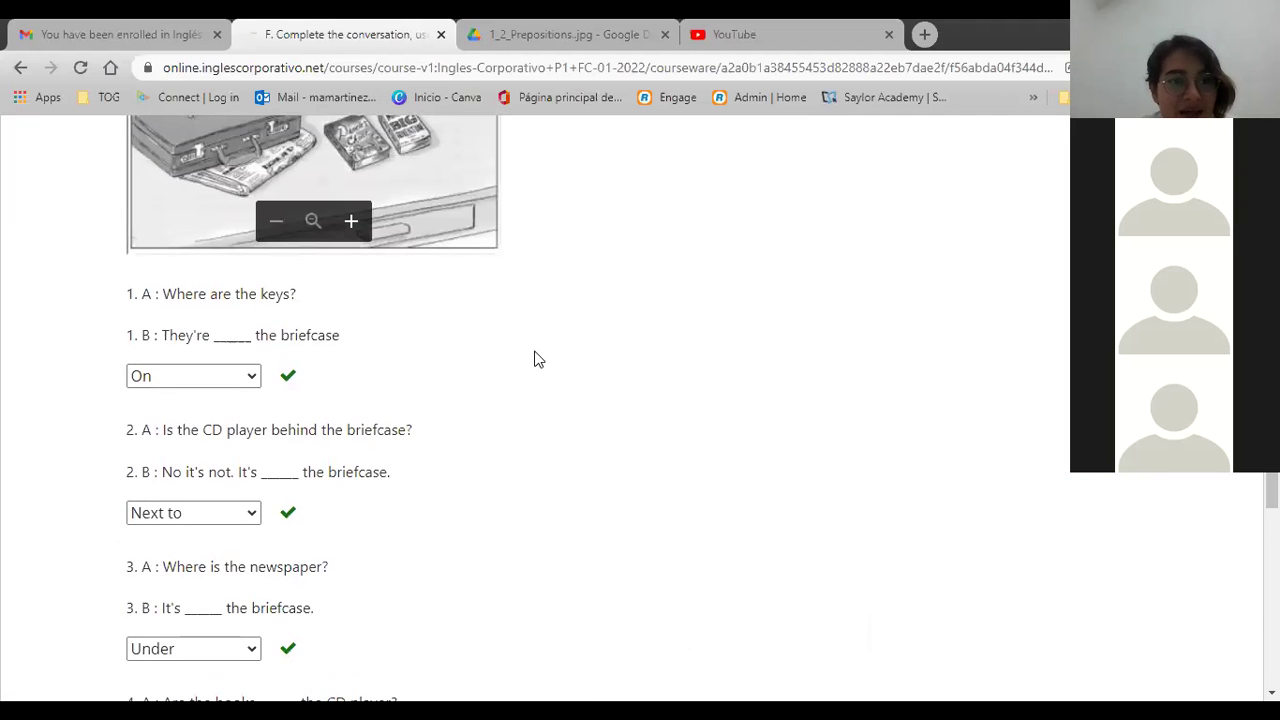
{"action": "scroll", "coordinate": [274, 337], "scroll_direction": "up", "scroll_amount": 2}
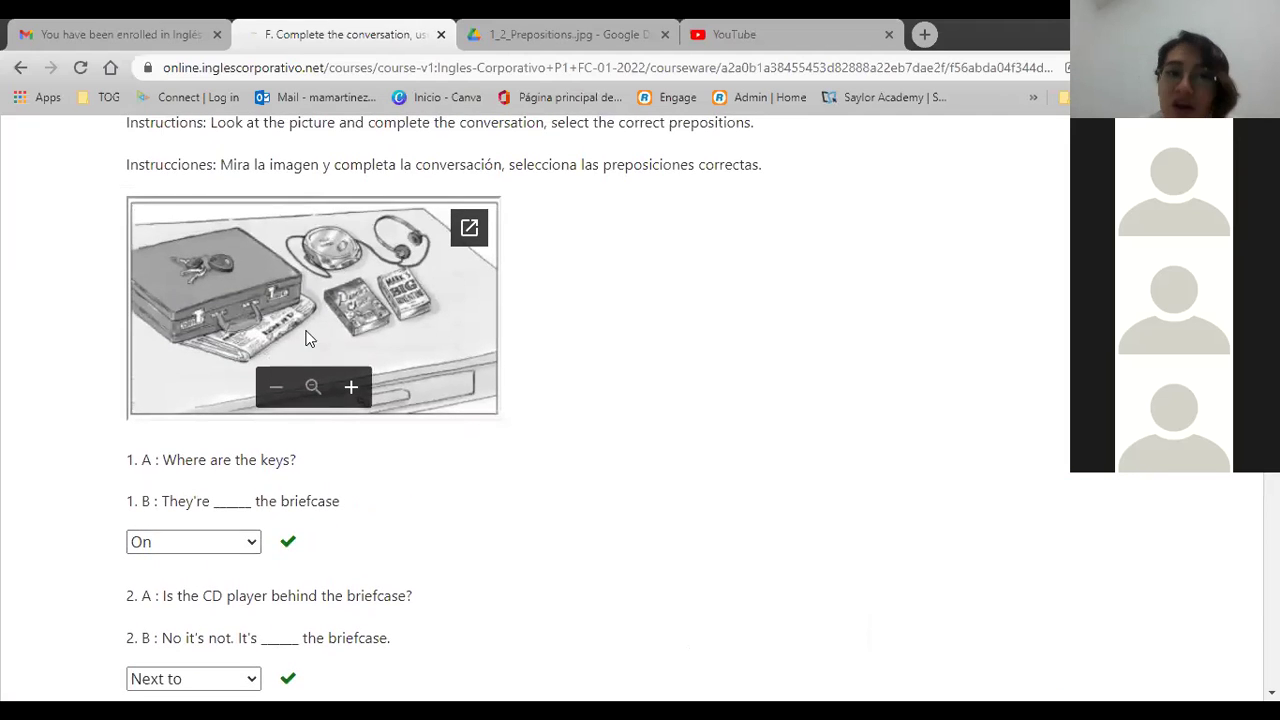
{"action": "scroll", "coordinate": [29, 423], "scroll_direction": "down", "scroll_amount": 3}
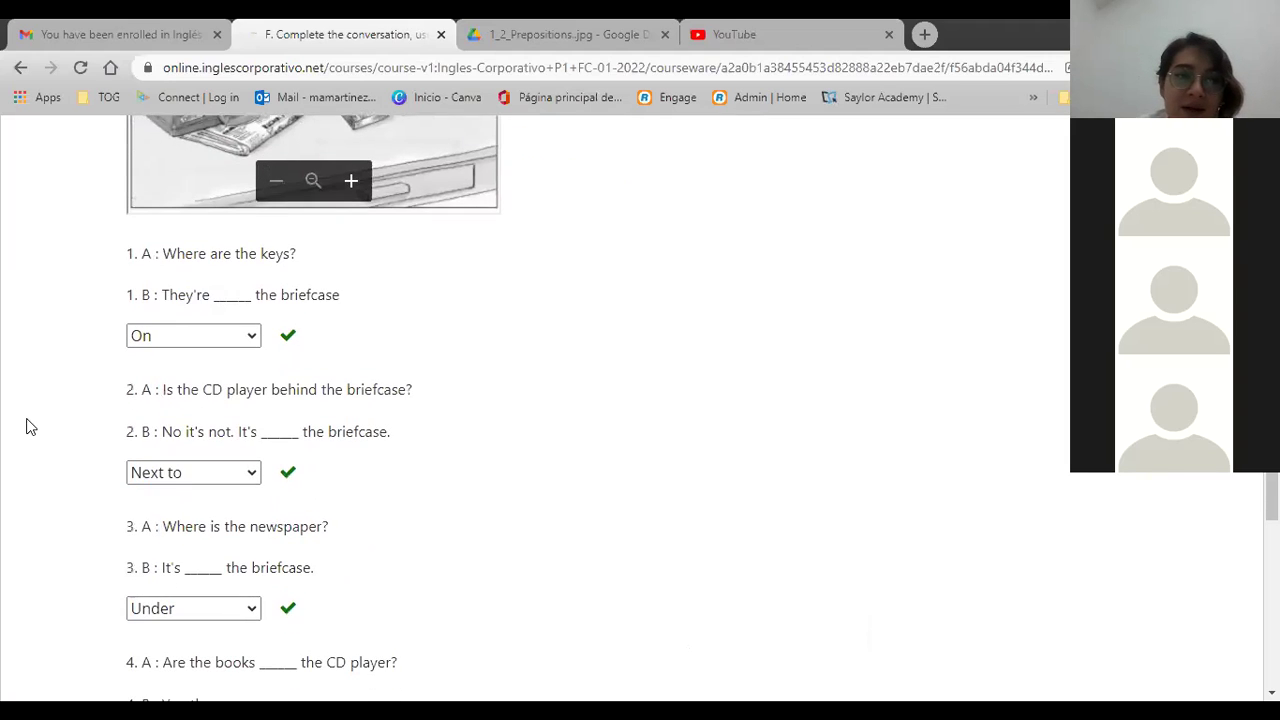
{"action": "scroll", "coordinate": [160, 385], "scroll_direction": "up", "scroll_amount": 2}
{"action": "scroll", "coordinate": [160, 385], "scroll_direction": "up", "scroll_amount": 1}
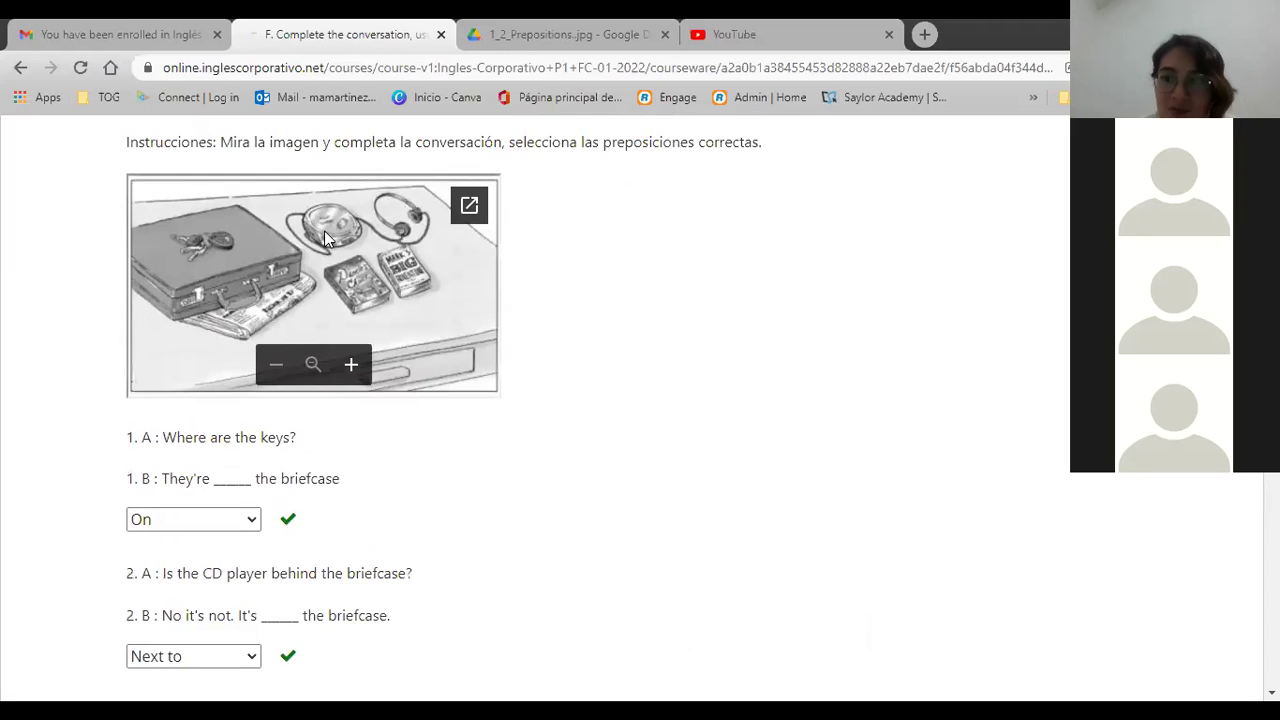
{"action": "scroll", "coordinate": [548, 310], "scroll_direction": "down", "scroll_amount": 4}
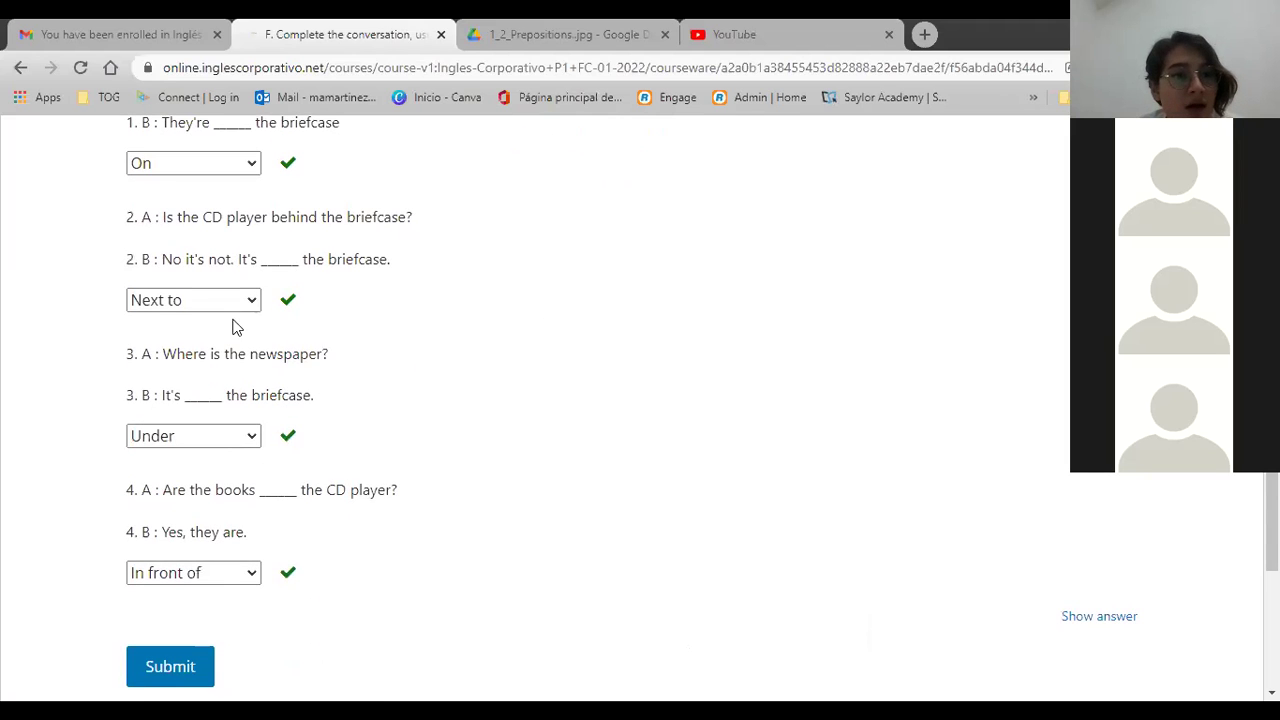
{"action": "scroll", "coordinate": [562, 354], "scroll_direction": "up", "scroll_amount": 5}
{"action": "scroll", "coordinate": [560, 352], "scroll_direction": "up", "scroll_amount": 1}
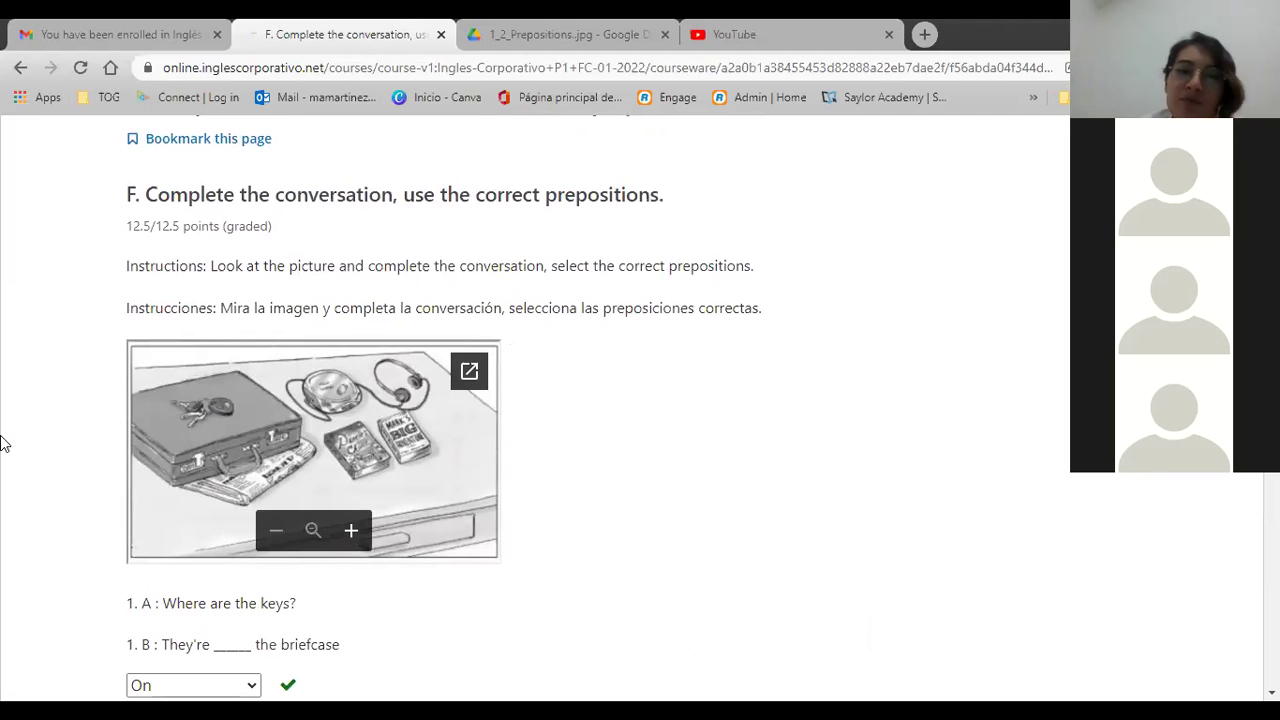
{"action": "scroll", "coordinate": [3, 443], "scroll_direction": "down", "scroll_amount": 5}
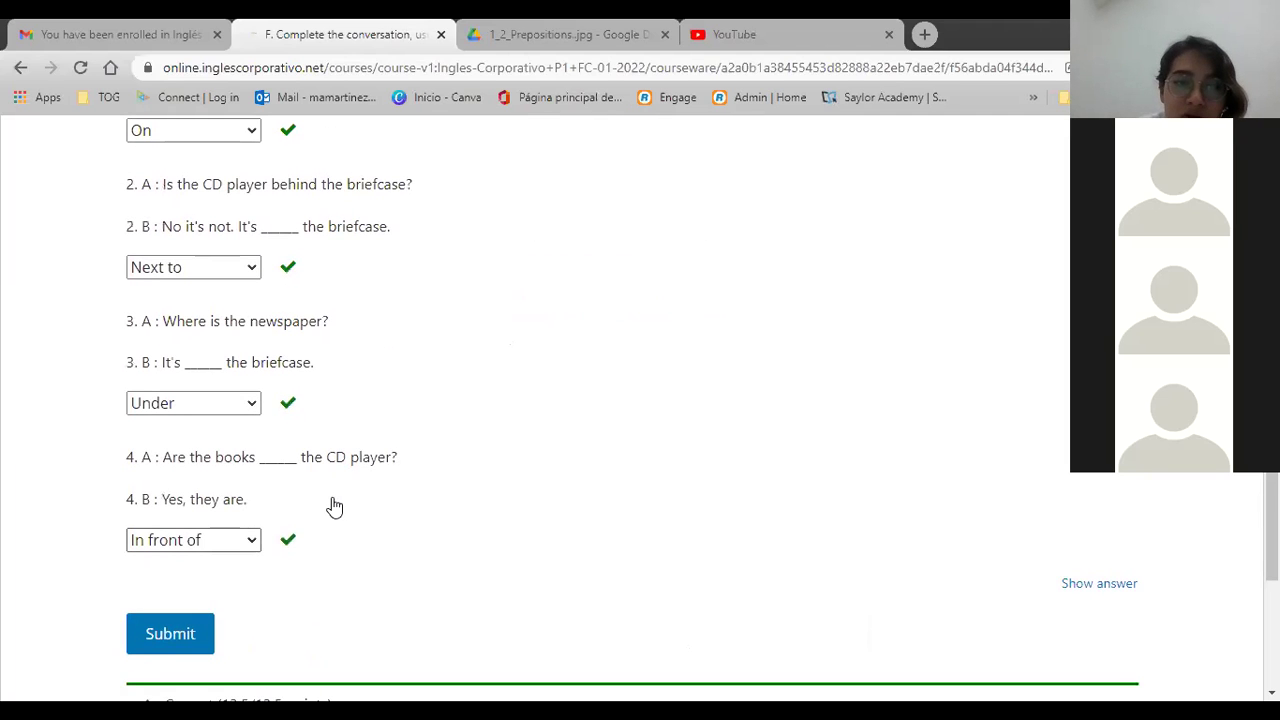
{"action": "scroll", "coordinate": [335, 507], "scroll_direction": "up", "scroll_amount": 5}
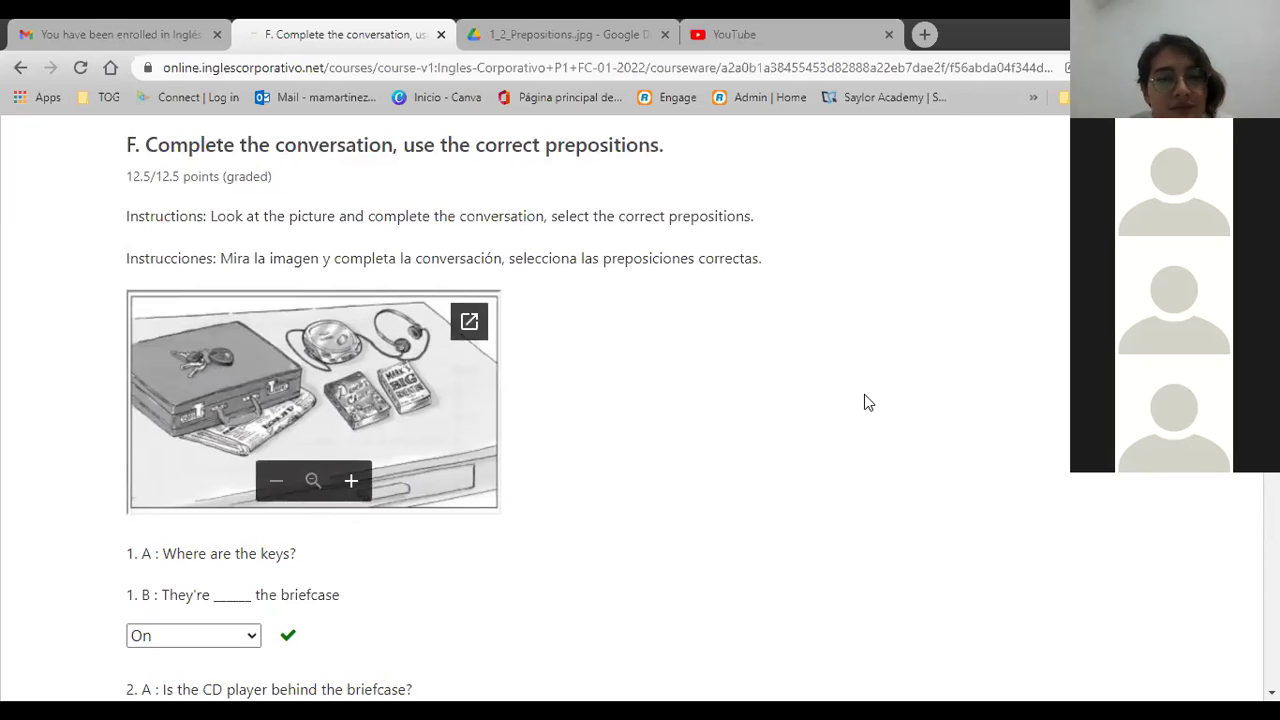
{"action": "scroll", "coordinate": [867, 401], "scroll_direction": "down", "scroll_amount": 1}
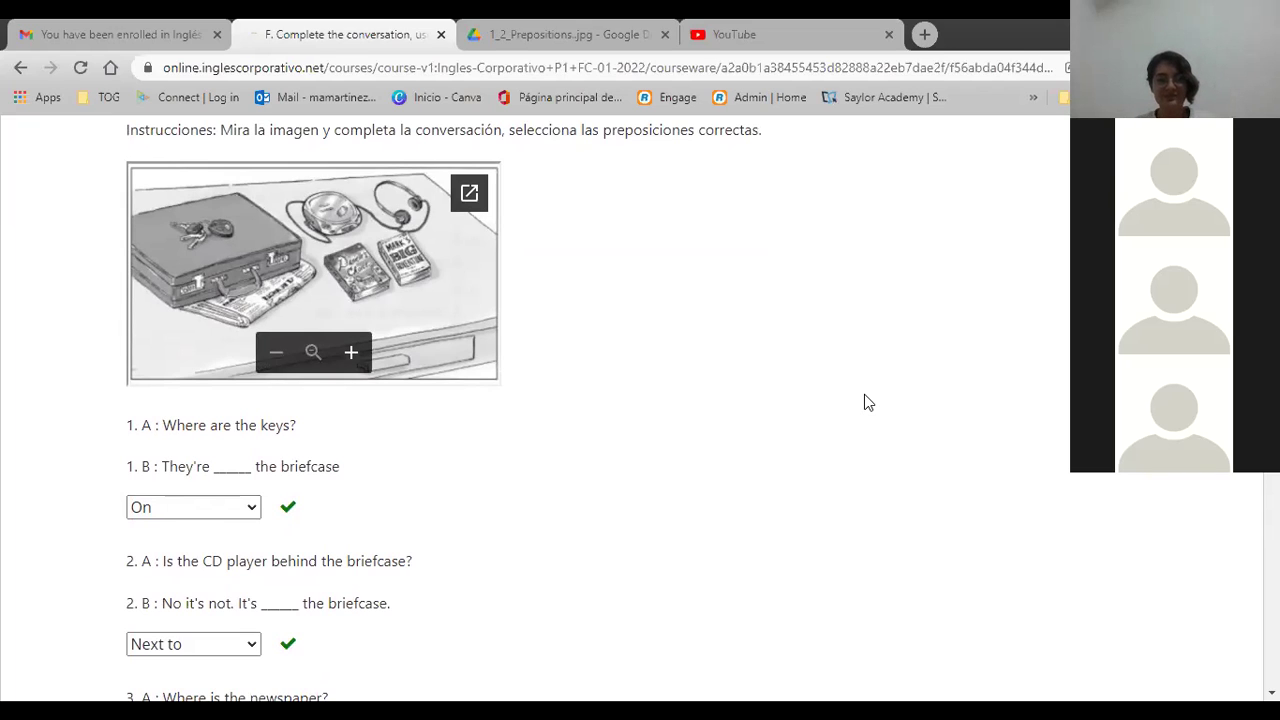
Step: Close the 1_2_Prepositions.jpg picture and open exercise "G. Complete the conversation"
{"action": "left_click", "coordinate": [610, 30]}
{"action": "left_click", "coordinate": [665, 34]}
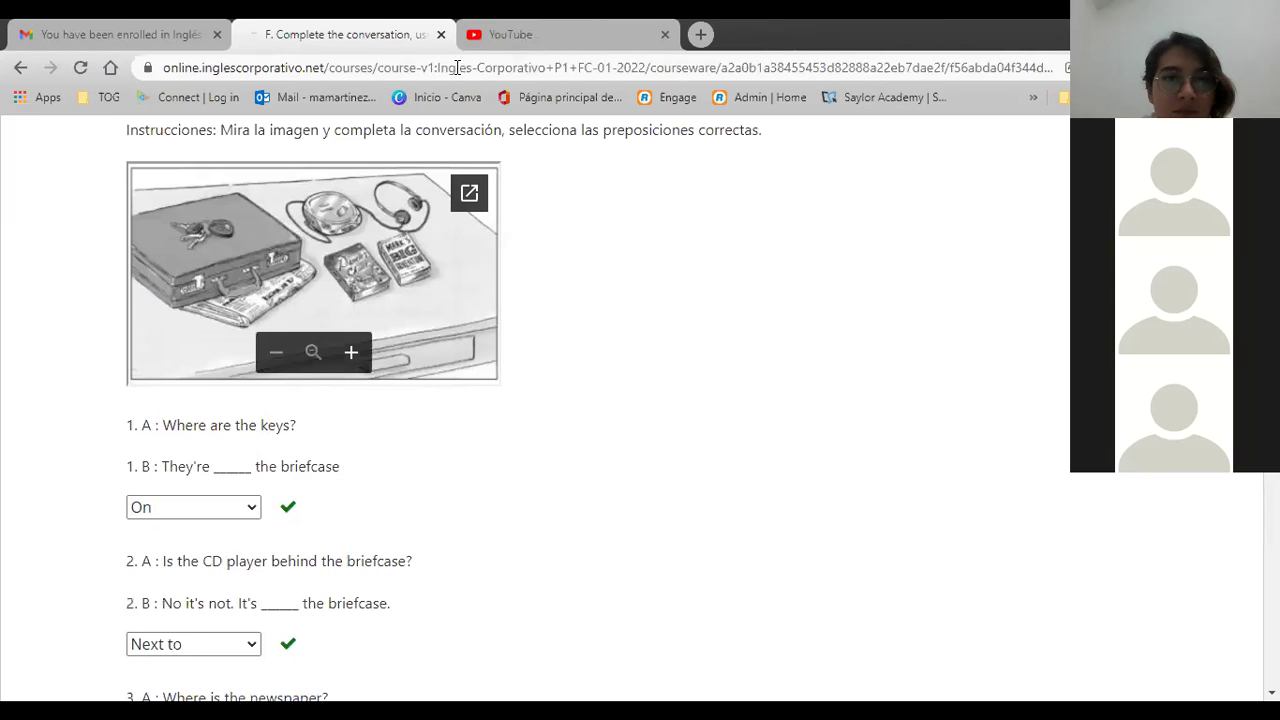
{"action": "scroll", "coordinate": [862, 430], "scroll_direction": "up", "scroll_amount": 3}
{"action": "scroll", "coordinate": [862, 430], "scroll_direction": "up", "scroll_amount": 2}
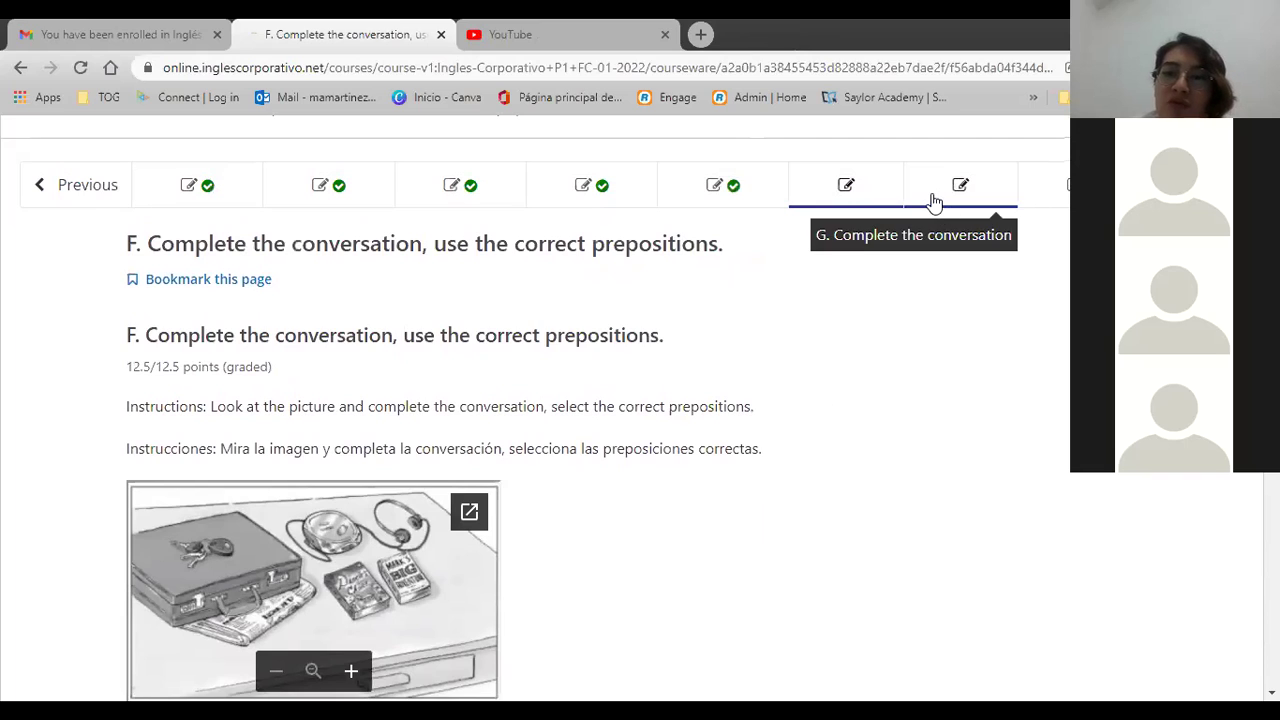
{"action": "left_click", "coordinate": [933, 201]}
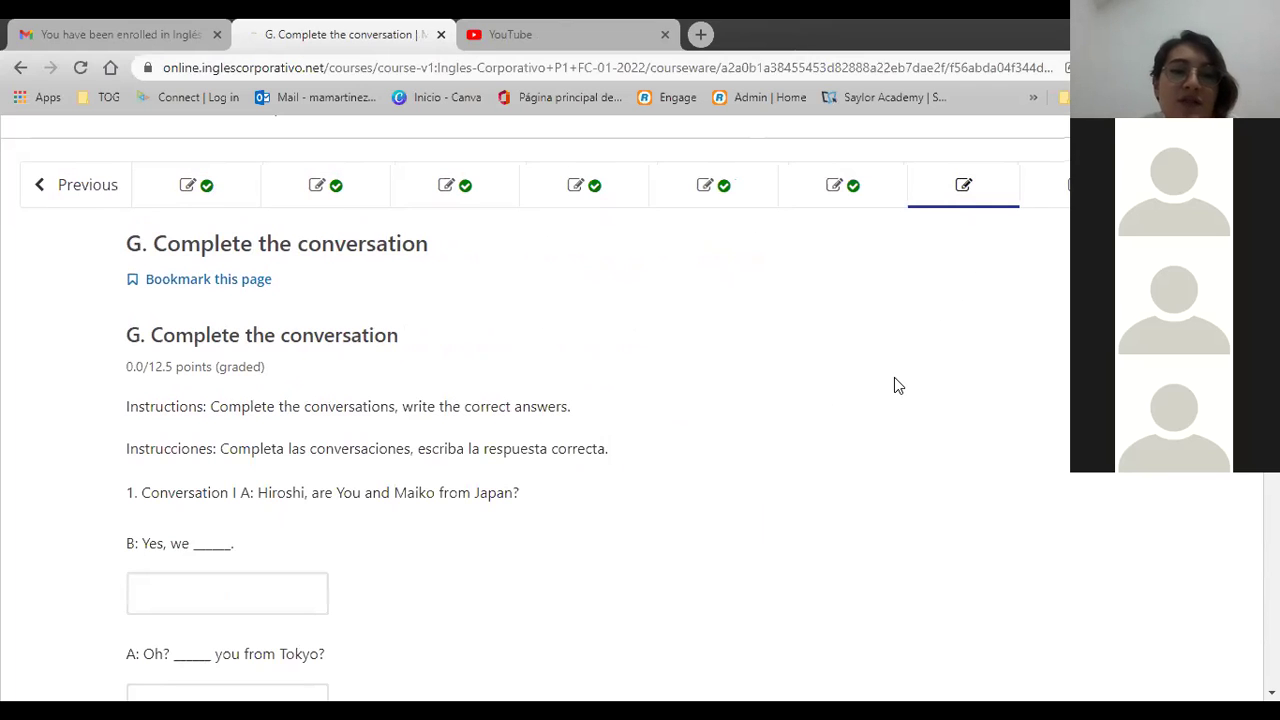
Step: Fill the first blank of the conversation, "Yes, we ___", with "are"
{"action": "scroll", "coordinate": [894, 386], "scroll_direction": "down", "scroll_amount": 2}
{"action": "left_click", "coordinate": [225, 388]}
{"action": "left_click", "coordinate": [512, 381]}
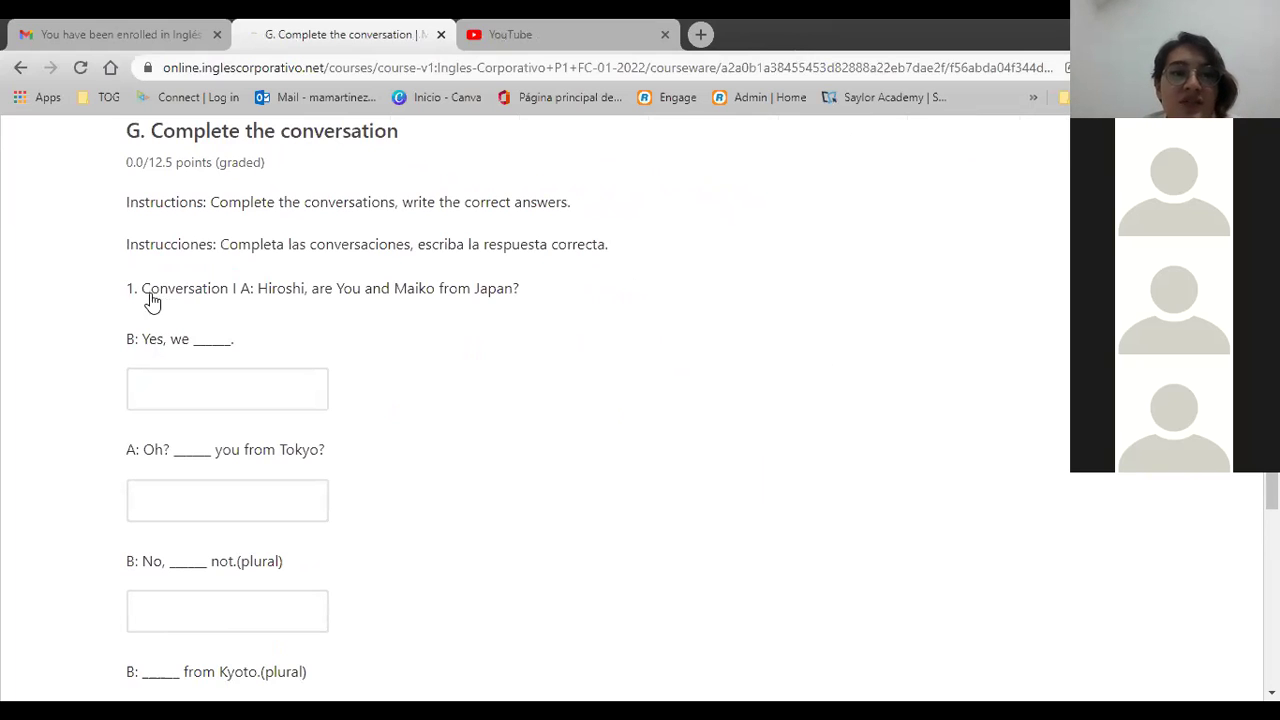
{"action": "left_click", "coordinate": [320, 383]}
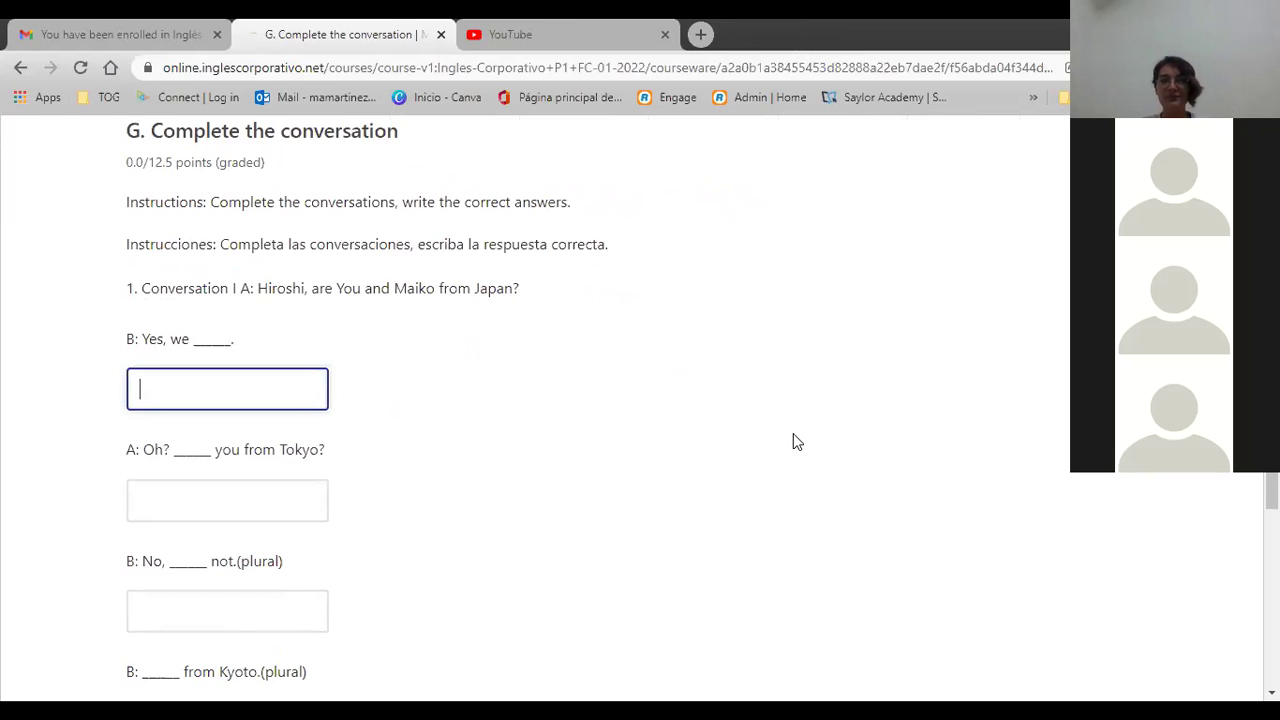
{"action": "type", "text": "are"}
{"action": "left_click", "coordinate": [804, 422]}
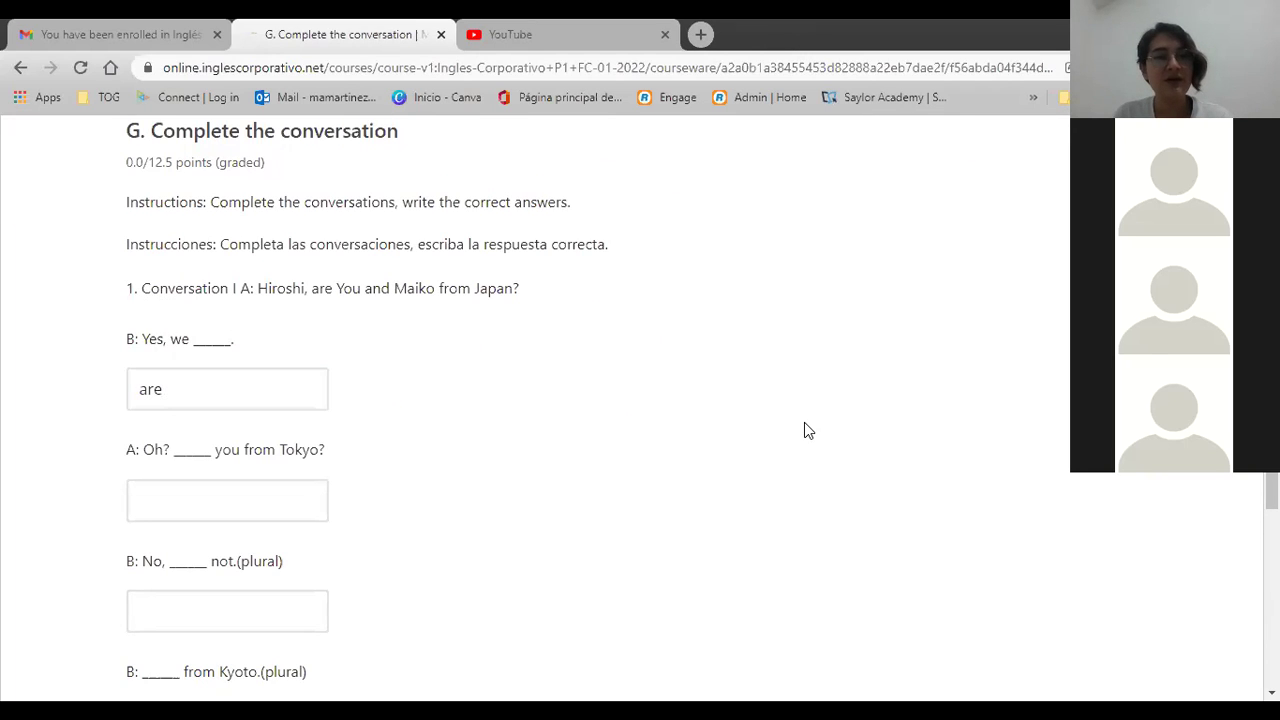
Step: Fill the blank in "___ you from Tokyo?" with "are" and the one in "No, ___ not" with "we're"
{"action": "scroll", "coordinate": [804, 422], "scroll_direction": "down", "scroll_amount": 1}
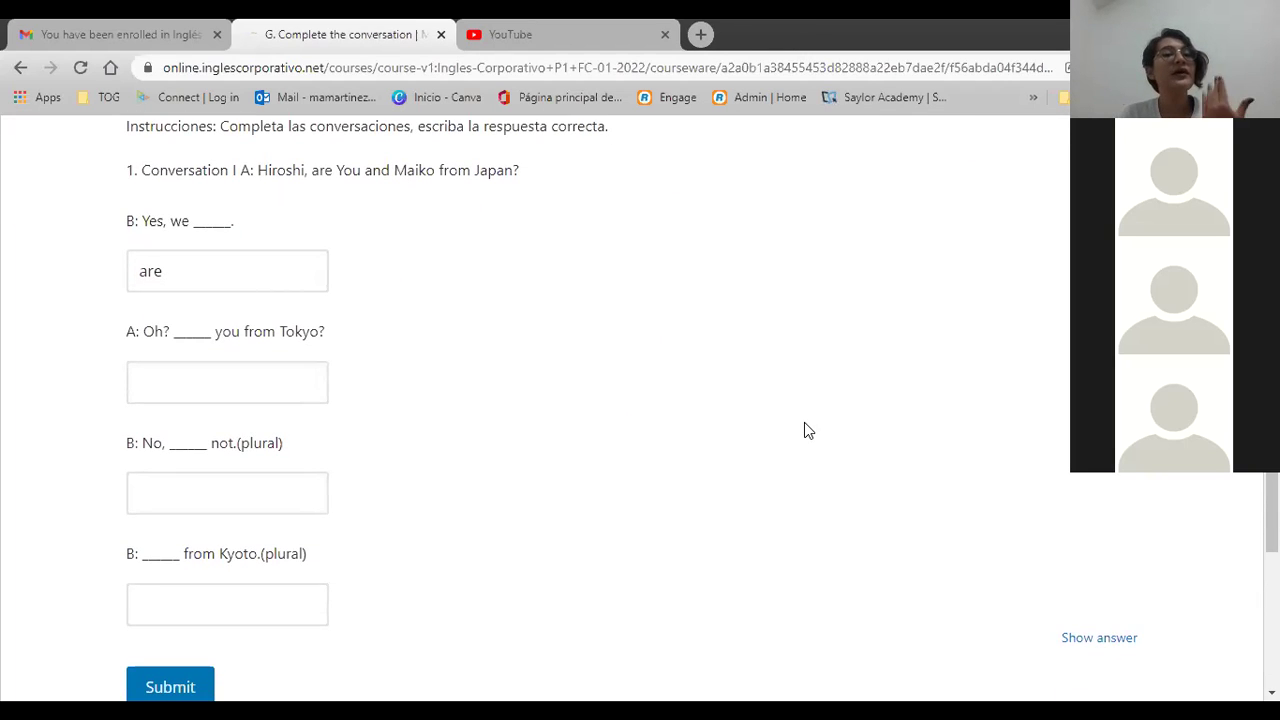
{"action": "left_click_drag", "start_coordinate": [241, 338], "coordinate": [212, 340]}
{"action": "left_click", "coordinate": [266, 383]}
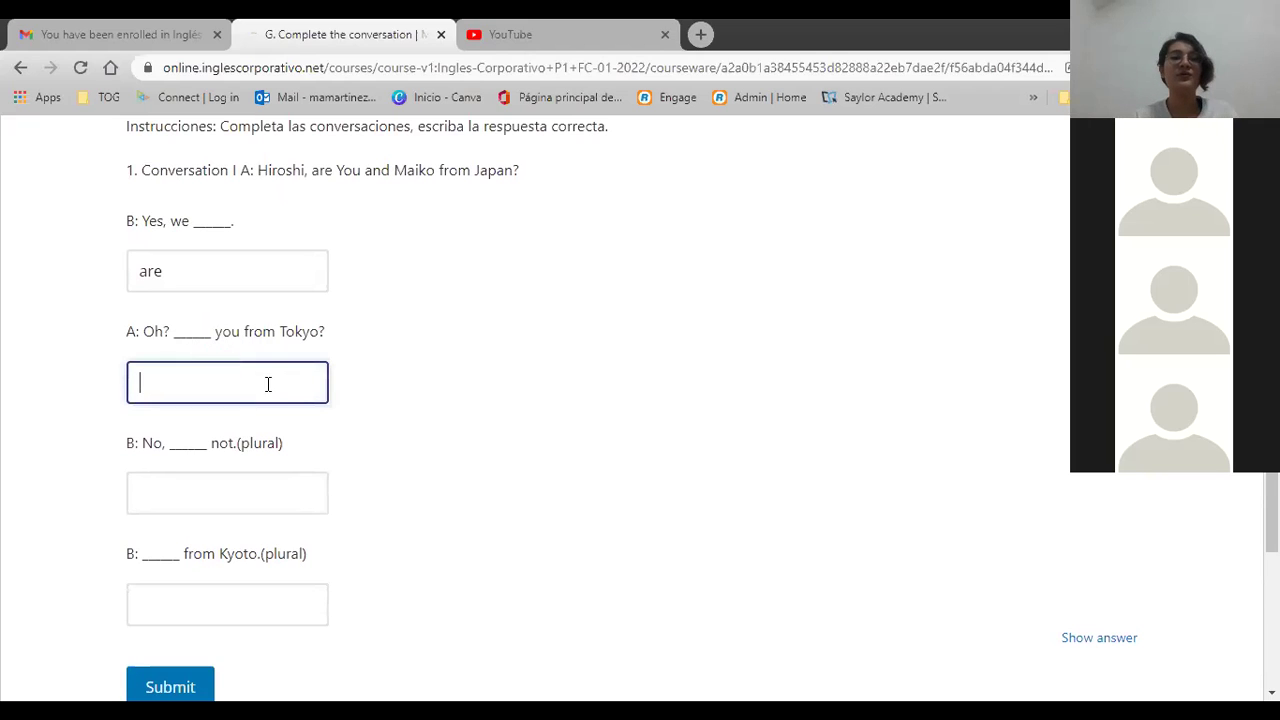
{"action": "type", "text": "are"}
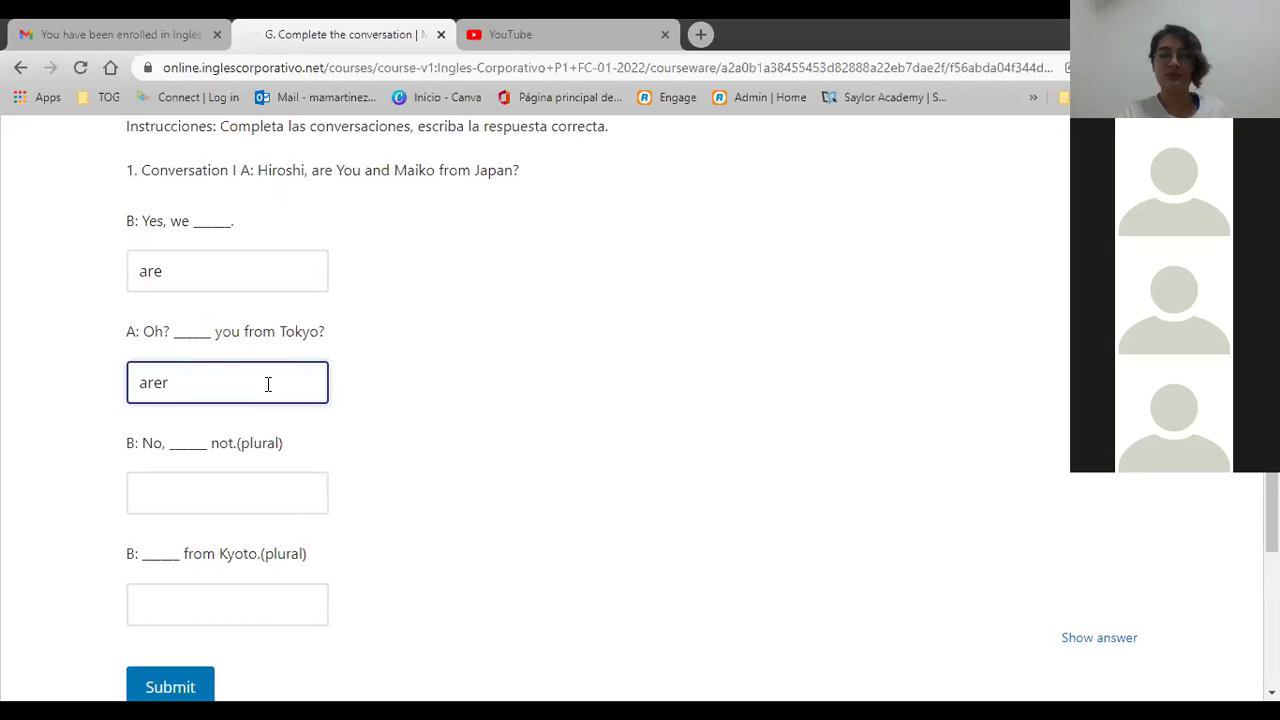
{"action": "left_click", "coordinate": [248, 478]}
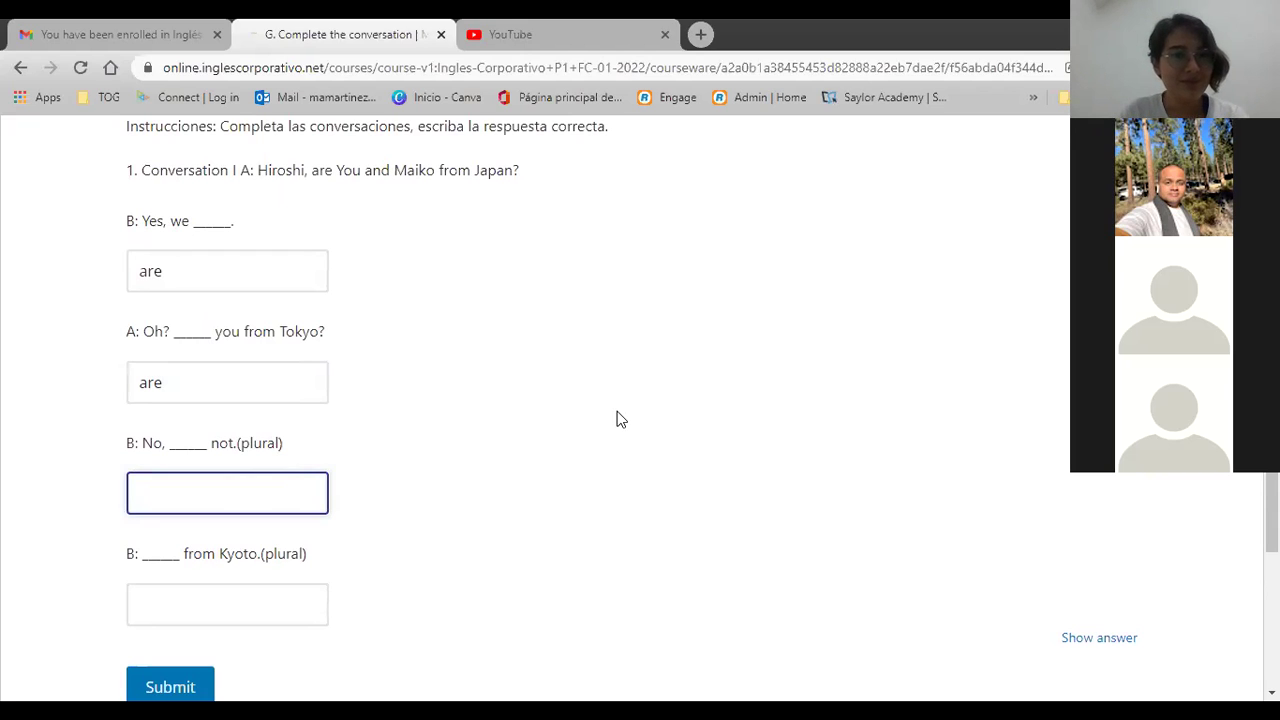
{"action": "type", "text": "we're"}
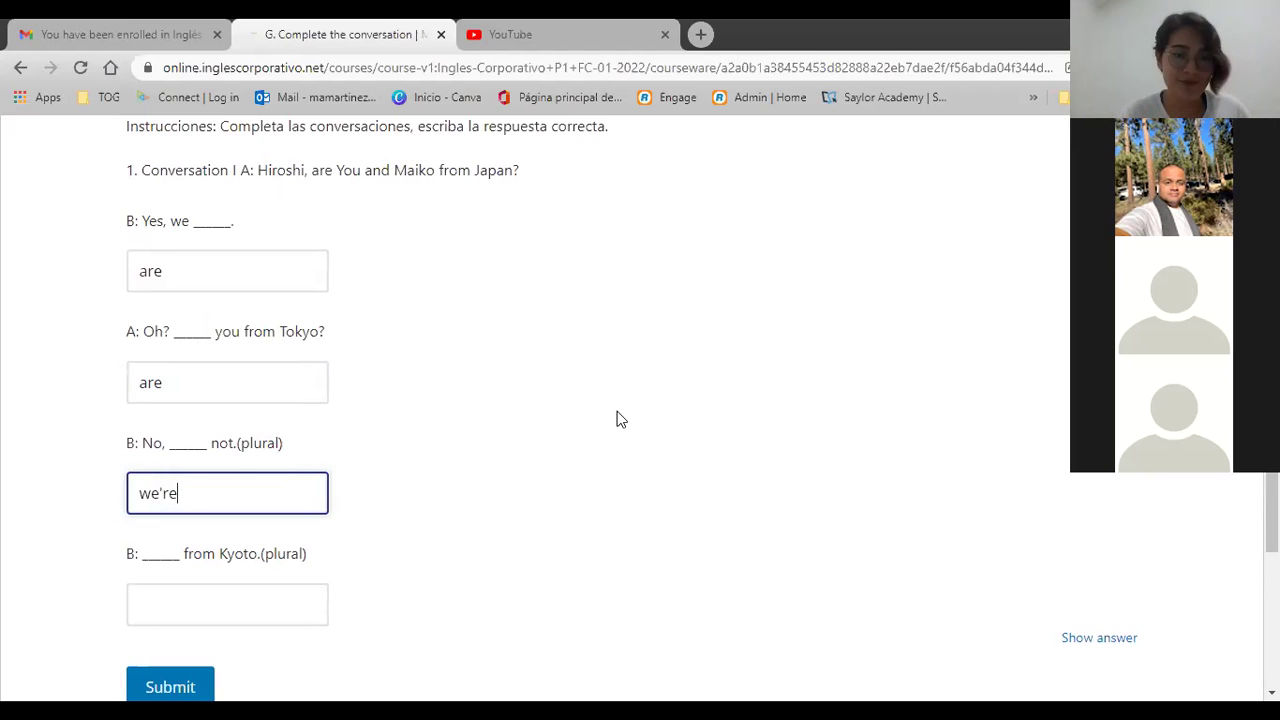
{"action": "left_click", "coordinate": [617, 419]}
Step: Fill the blank in "___ from Kyoto" with "We're" and submit exercise G
{"action": "scroll", "coordinate": [617, 419], "scroll_direction": "down", "scroll_amount": 1}
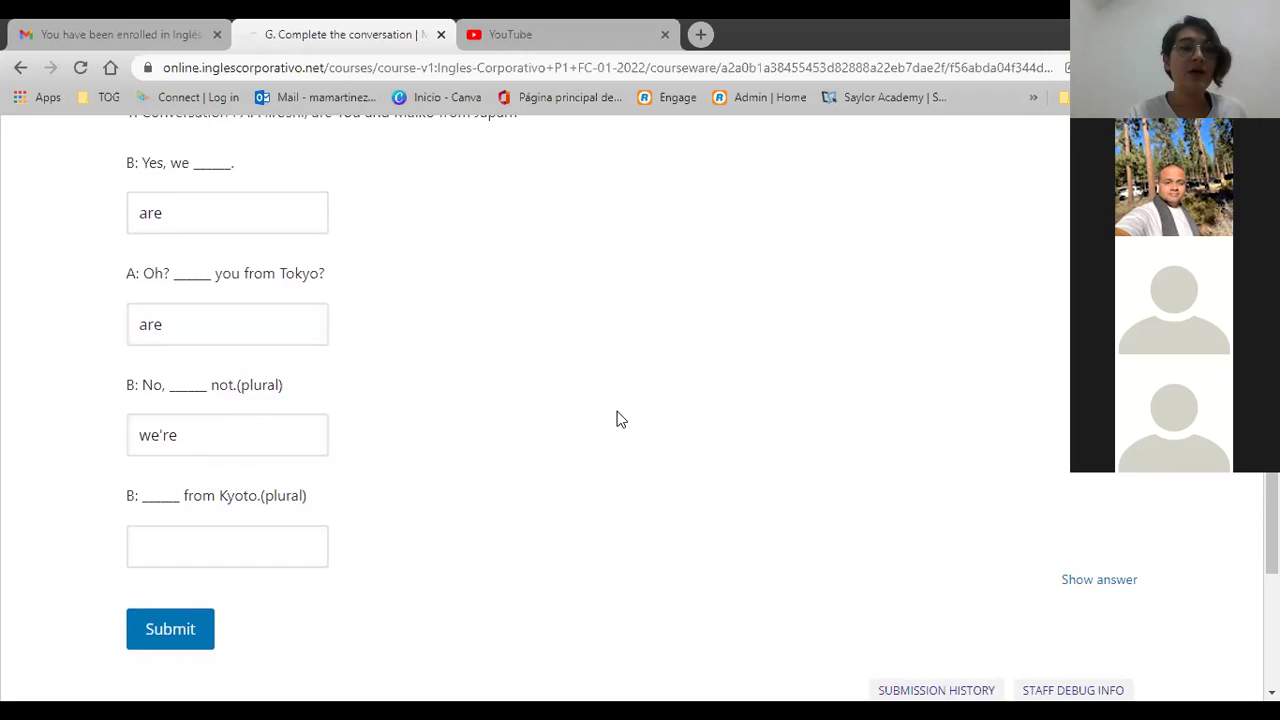
{"action": "scroll", "coordinate": [617, 417], "scroll_direction": "down", "scroll_amount": 2}
{"action": "left_click", "coordinate": [198, 400]}
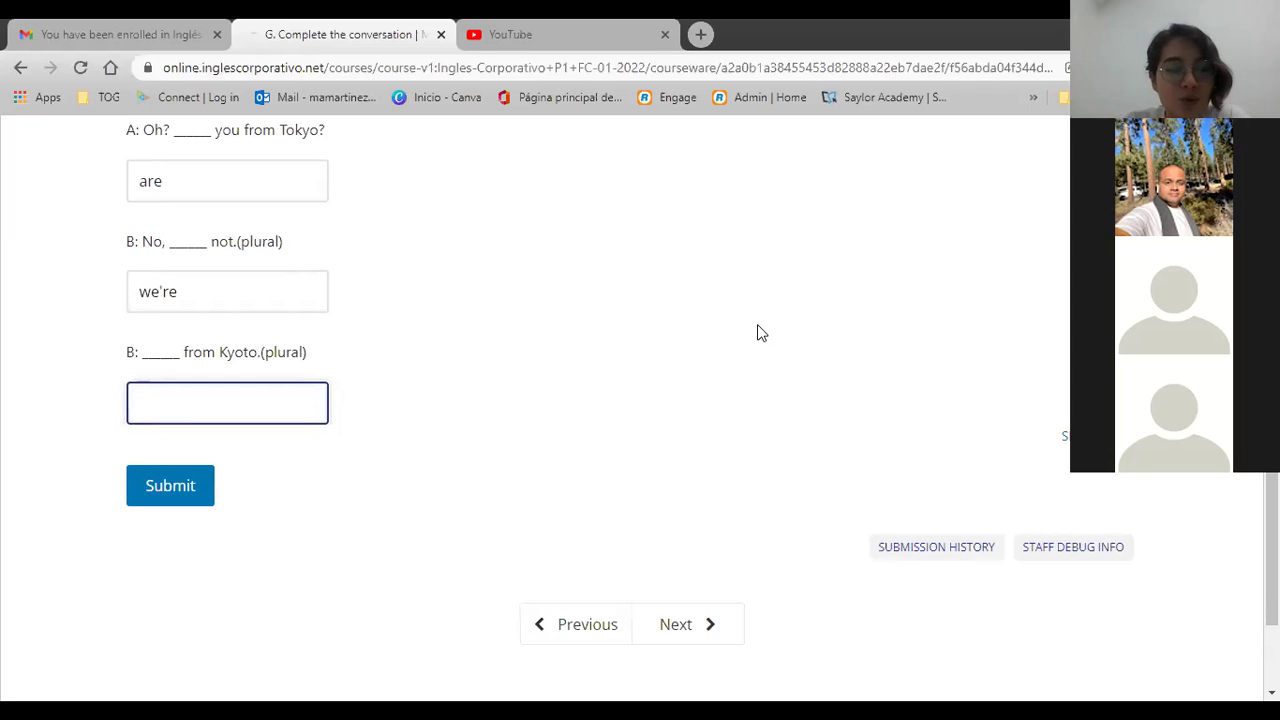
{"action": "type", "text": "We're"}
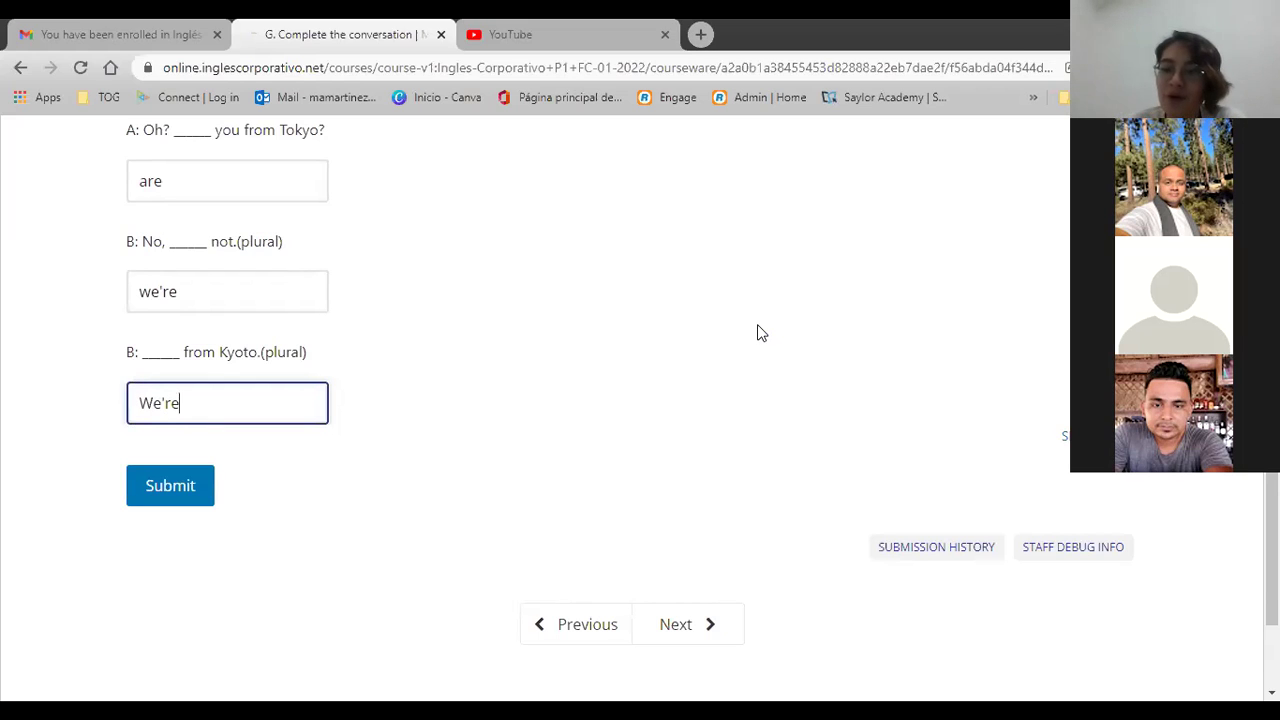
{"action": "left_click", "coordinate": [536, 417]}
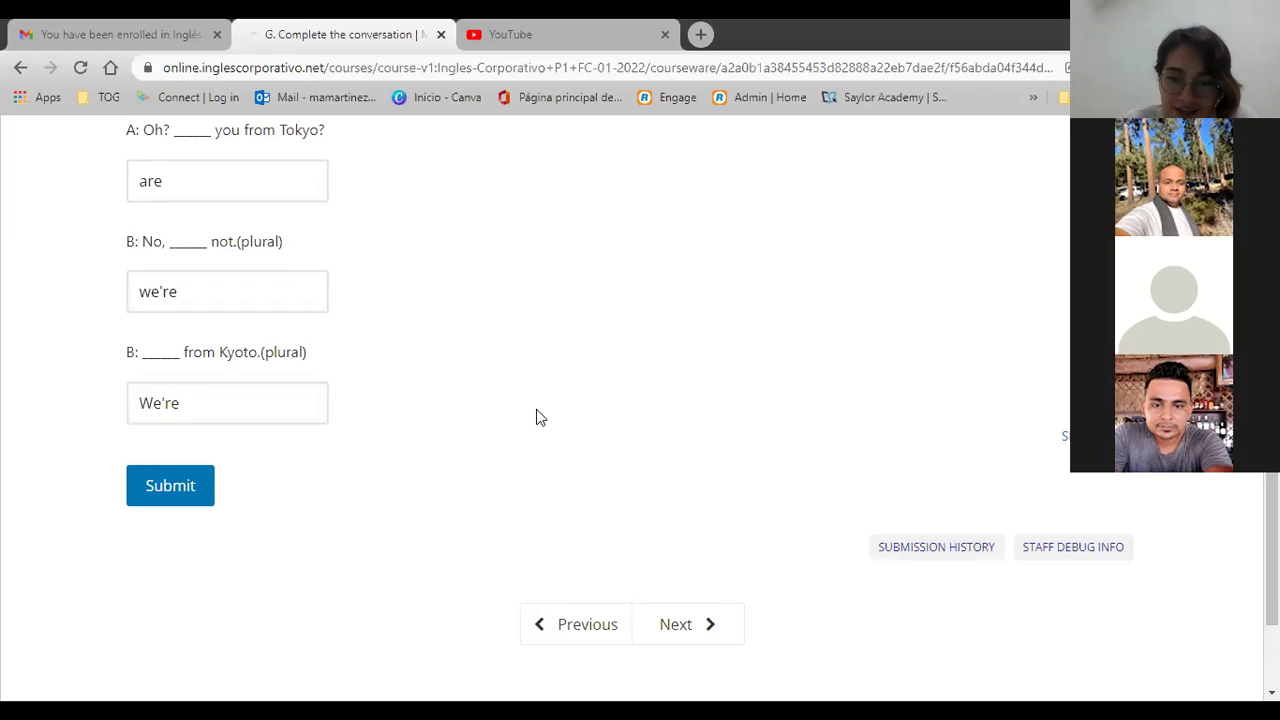
{"action": "scroll", "coordinate": [536, 417], "scroll_direction": "up", "scroll_amount": 3}
{"action": "scroll", "coordinate": [536, 417], "scroll_direction": "down", "scroll_amount": 2}
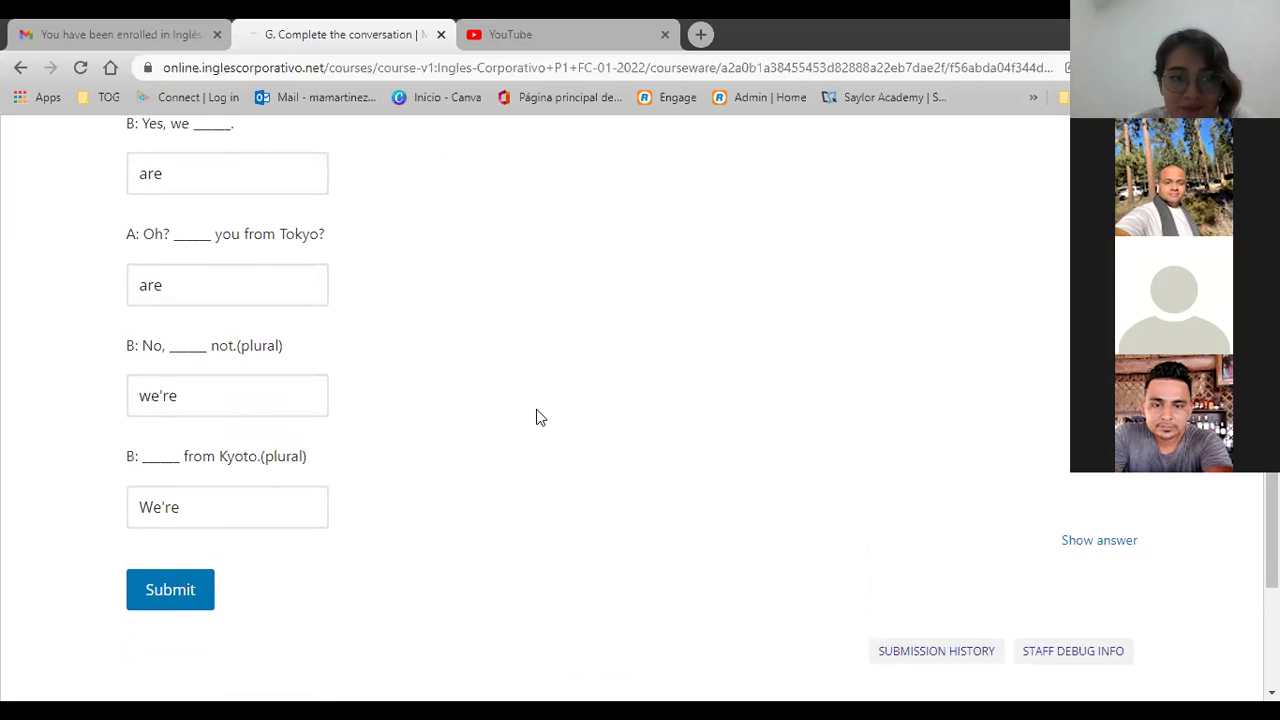
{"action": "left_click", "coordinate": [181, 601]}
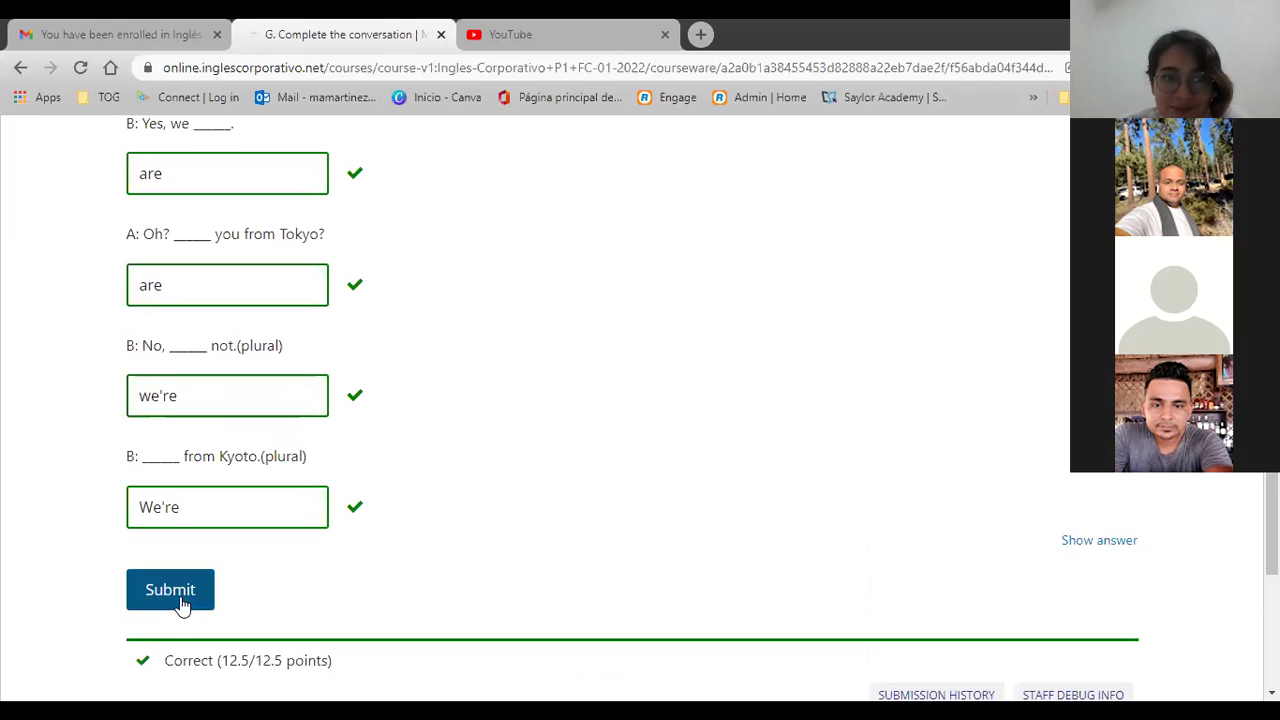
Step: Look over the submitted exercise G answers and open exercise "H. Complete the conversation"
{"action": "scroll", "coordinate": [495, 443], "scroll_direction": "down", "scroll_amount": 2}
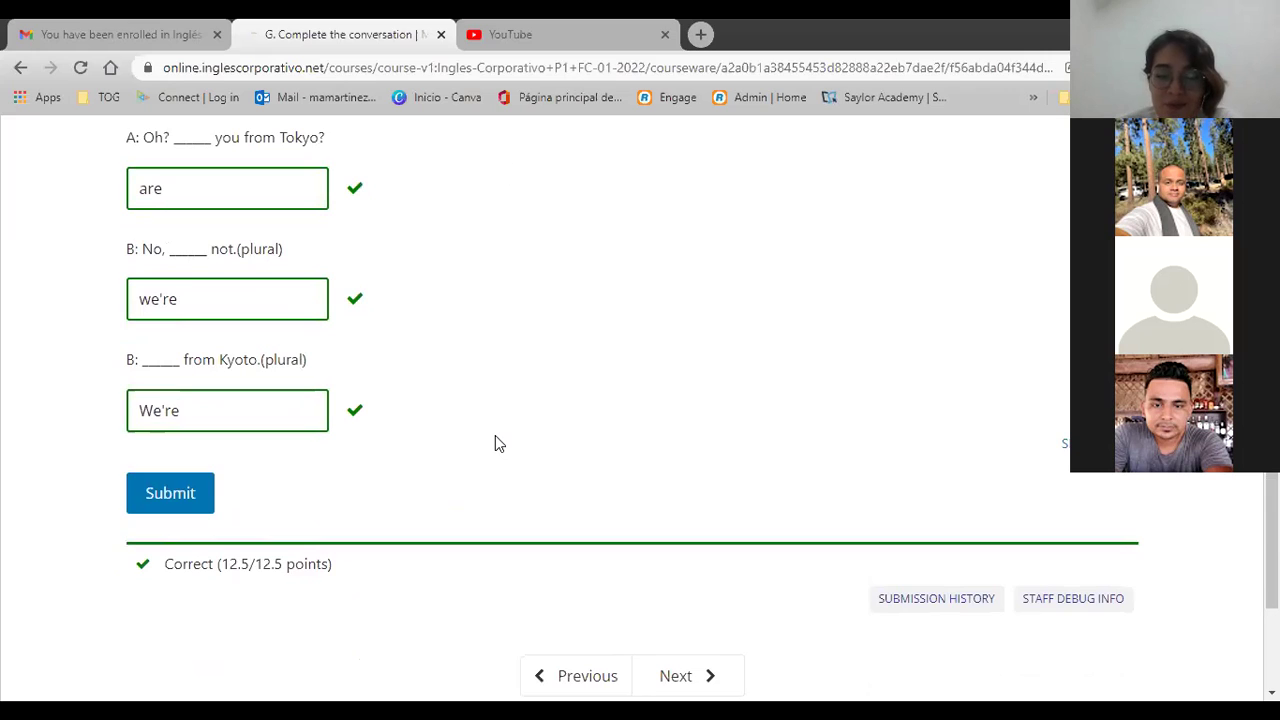
{"action": "scroll", "coordinate": [495, 443], "scroll_direction": "up", "scroll_amount": 2}
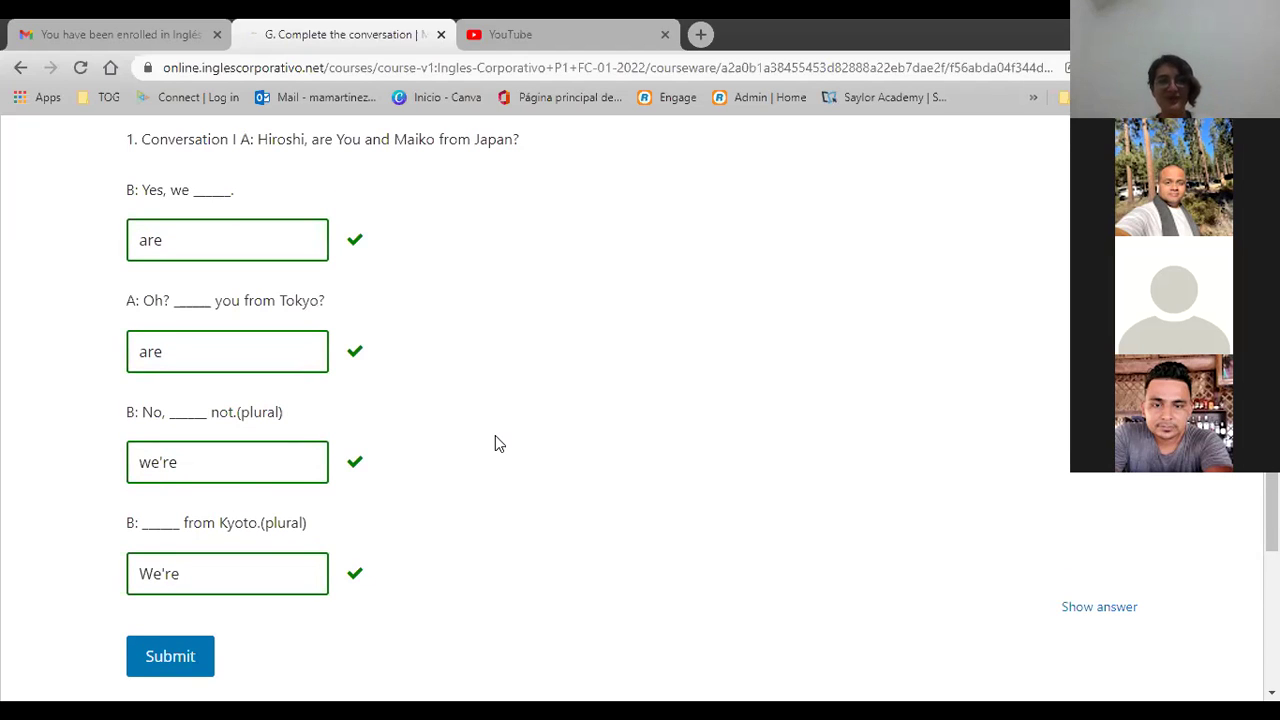
{"action": "scroll", "coordinate": [497, 442], "scroll_direction": "up", "scroll_amount": 3}
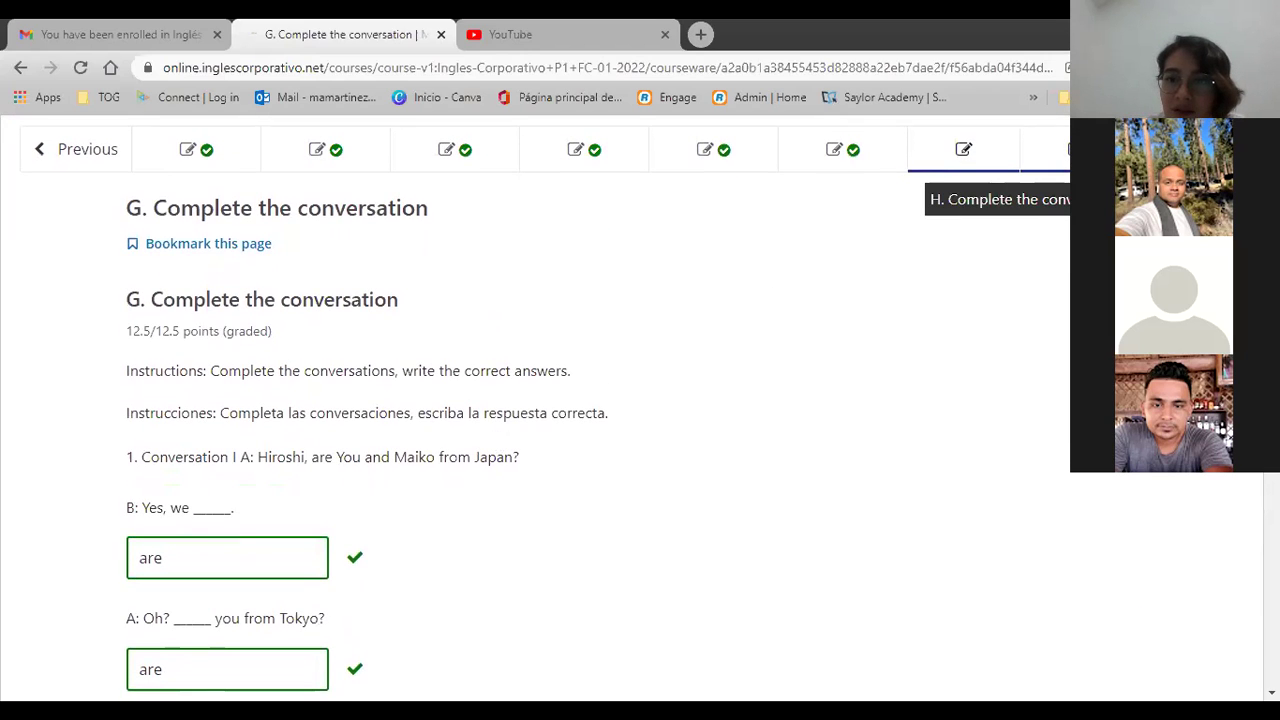
{"action": "left_click", "coordinate": [1045, 150]}
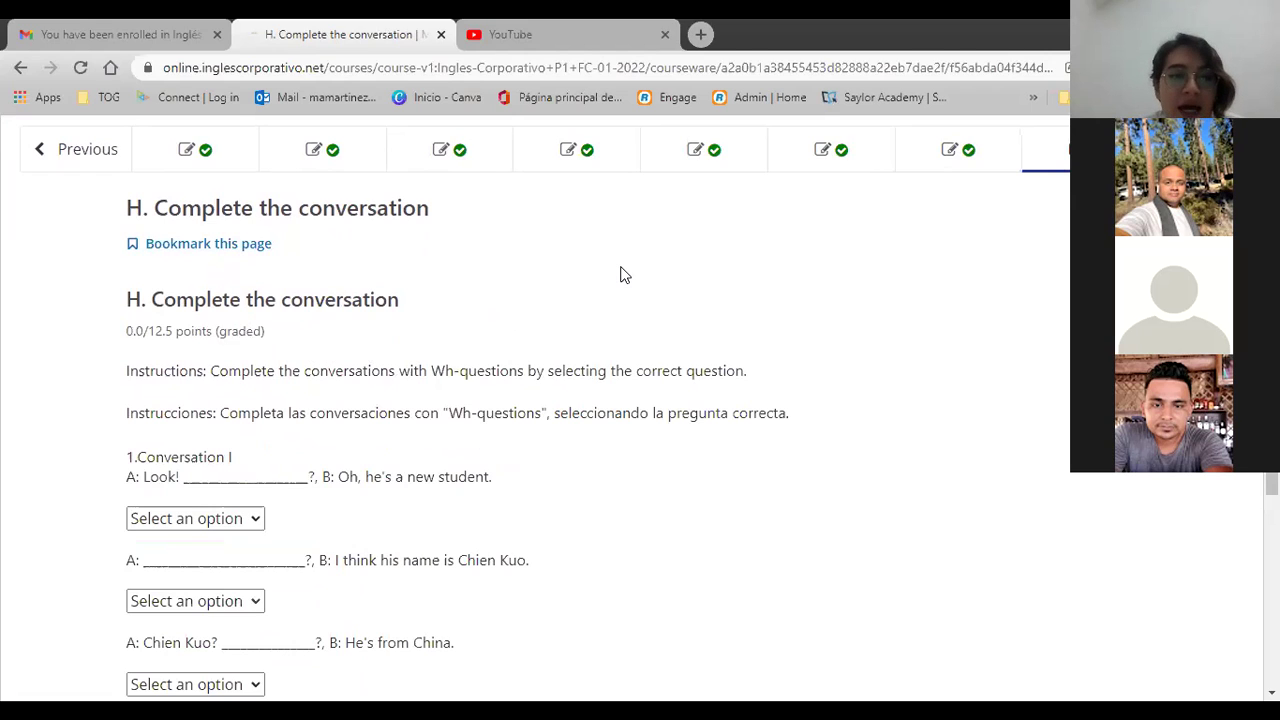
{"action": "scroll", "coordinate": [620, 275], "scroll_direction": "down", "scroll_amount": 1}
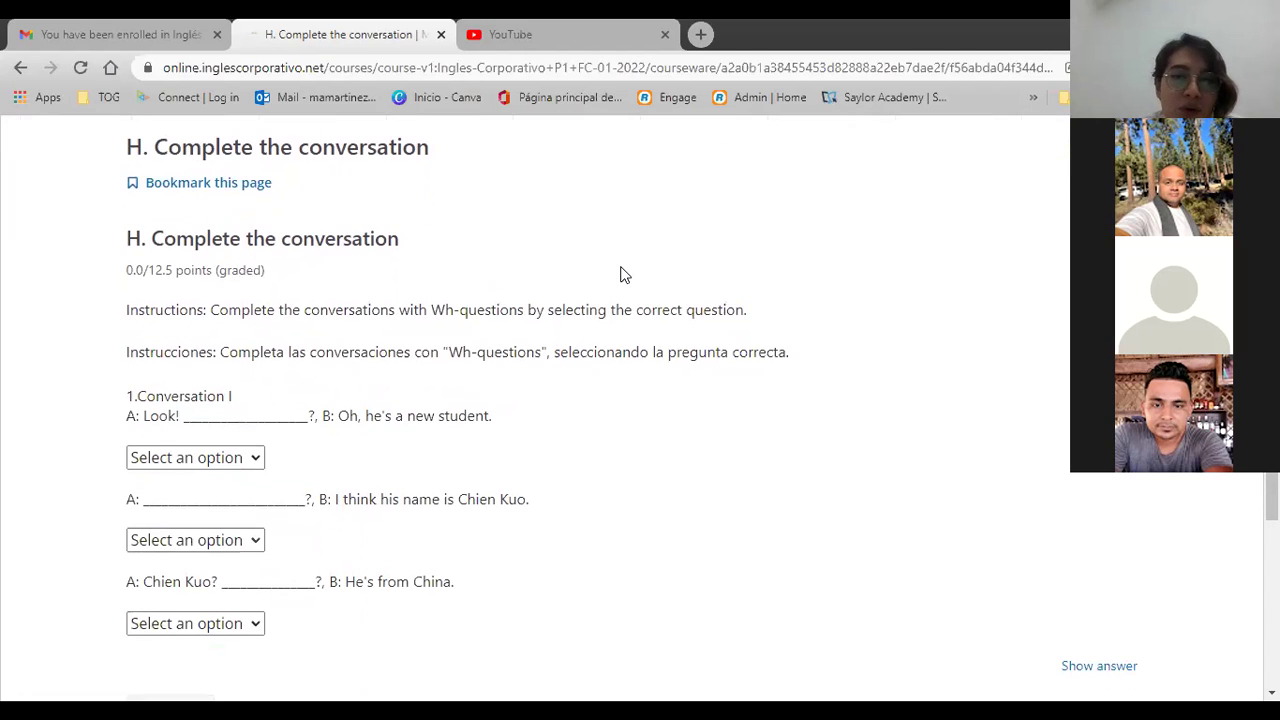
Step: Choose "Who's that" as the question answered by "Oh, he's a new student" in exercise H
{"action": "left_click", "coordinate": [179, 460]}
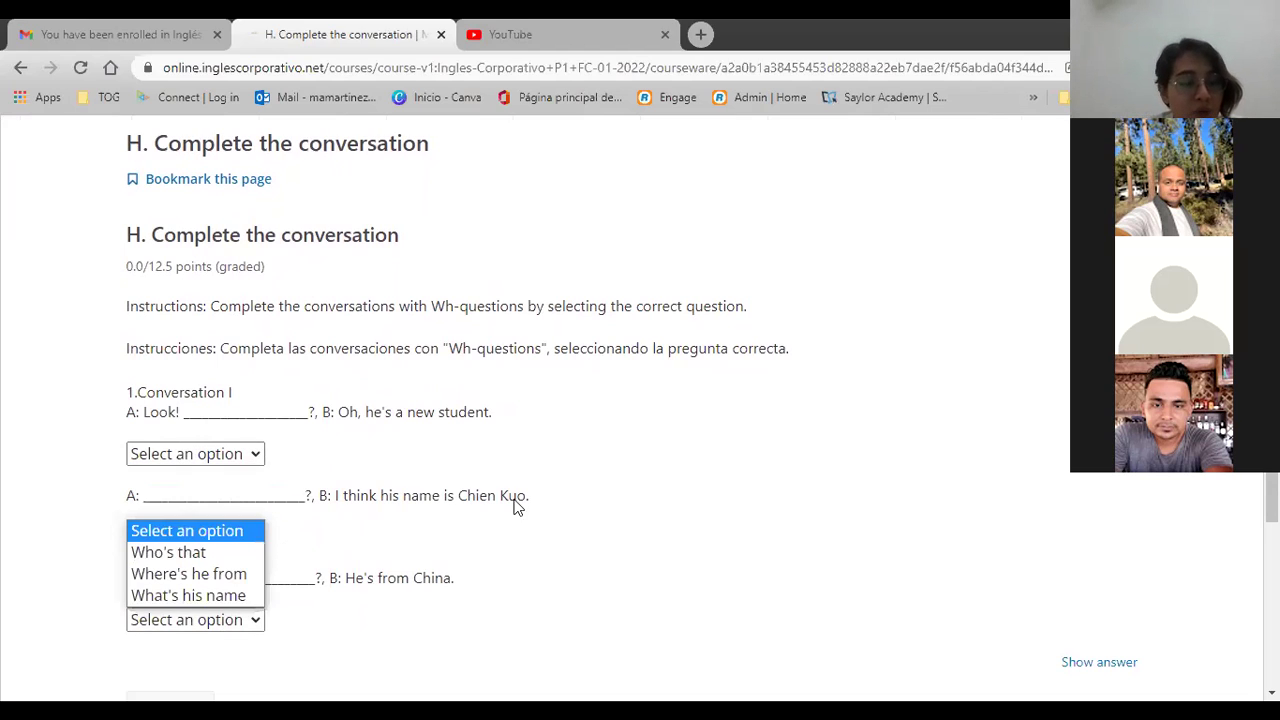
{"action": "scroll", "coordinate": [543, 434], "scroll_direction": "down", "scroll_amount": 1}
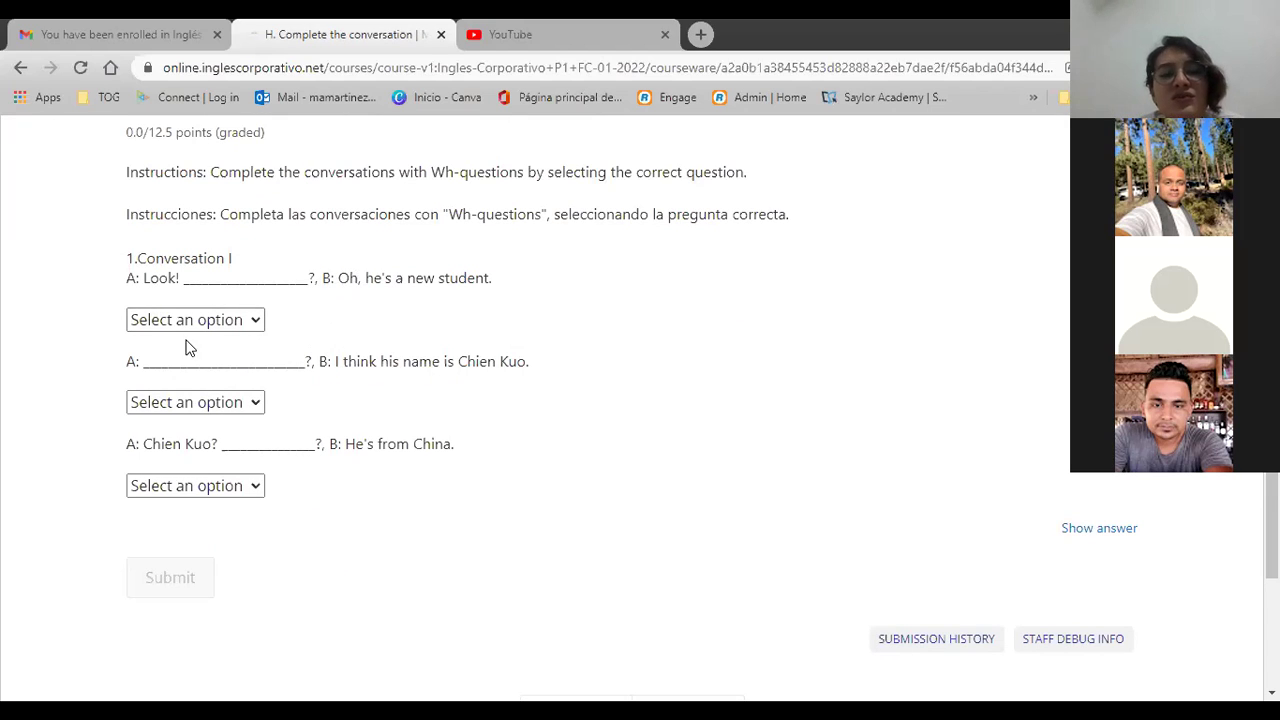
{"action": "left_click", "coordinate": [157, 325]}
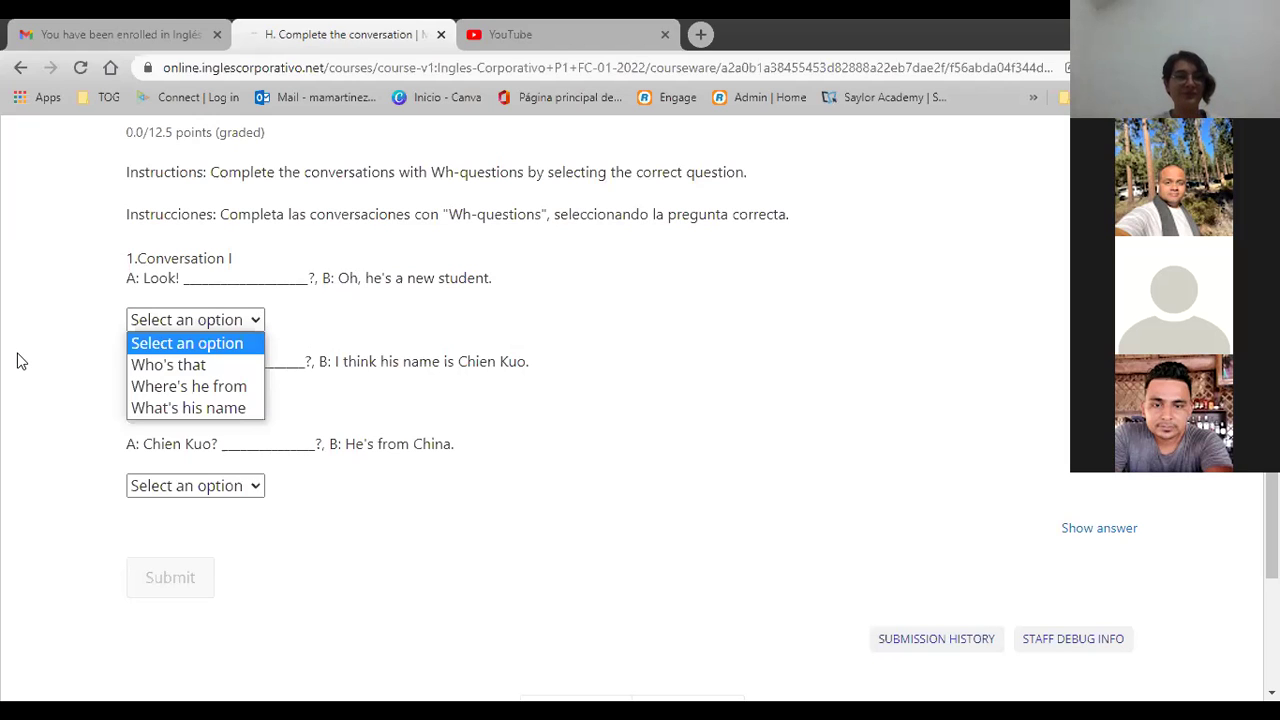
{"action": "left_click", "coordinate": [148, 365]}
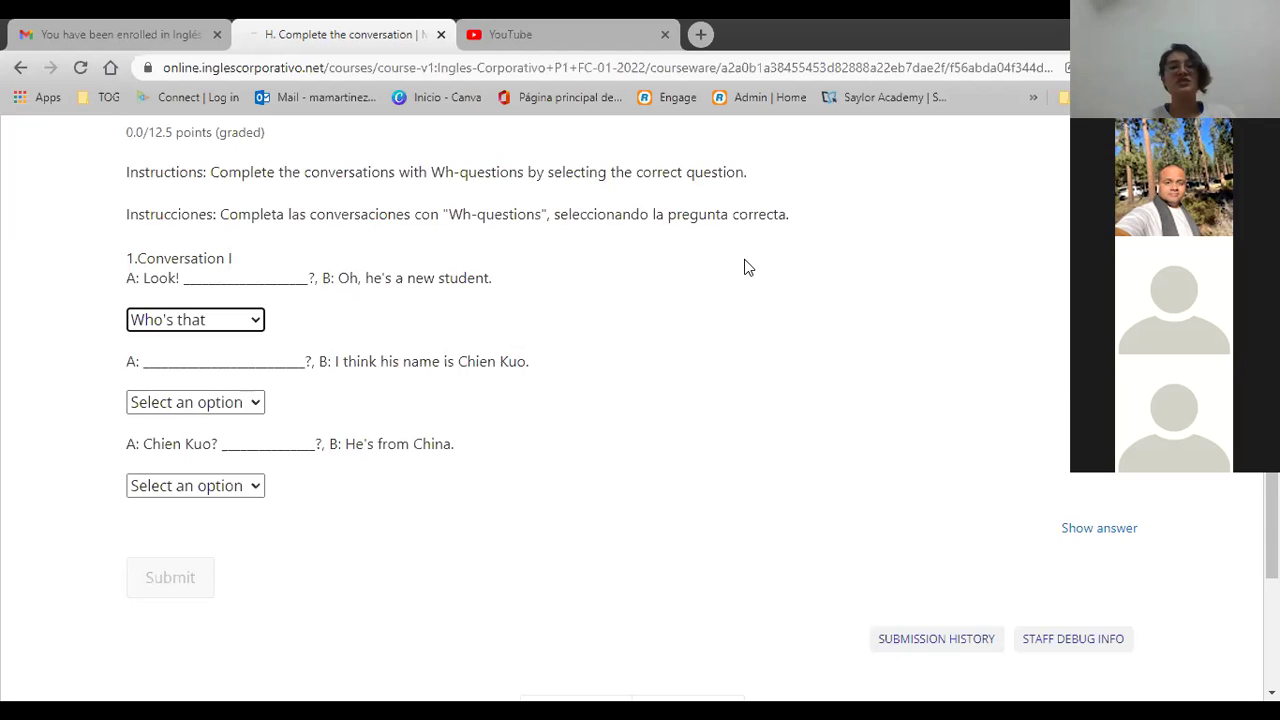
Step: Choose "What's his name" for the second blank of the exercise H conversation
{"action": "left_click", "coordinate": [184, 418]}
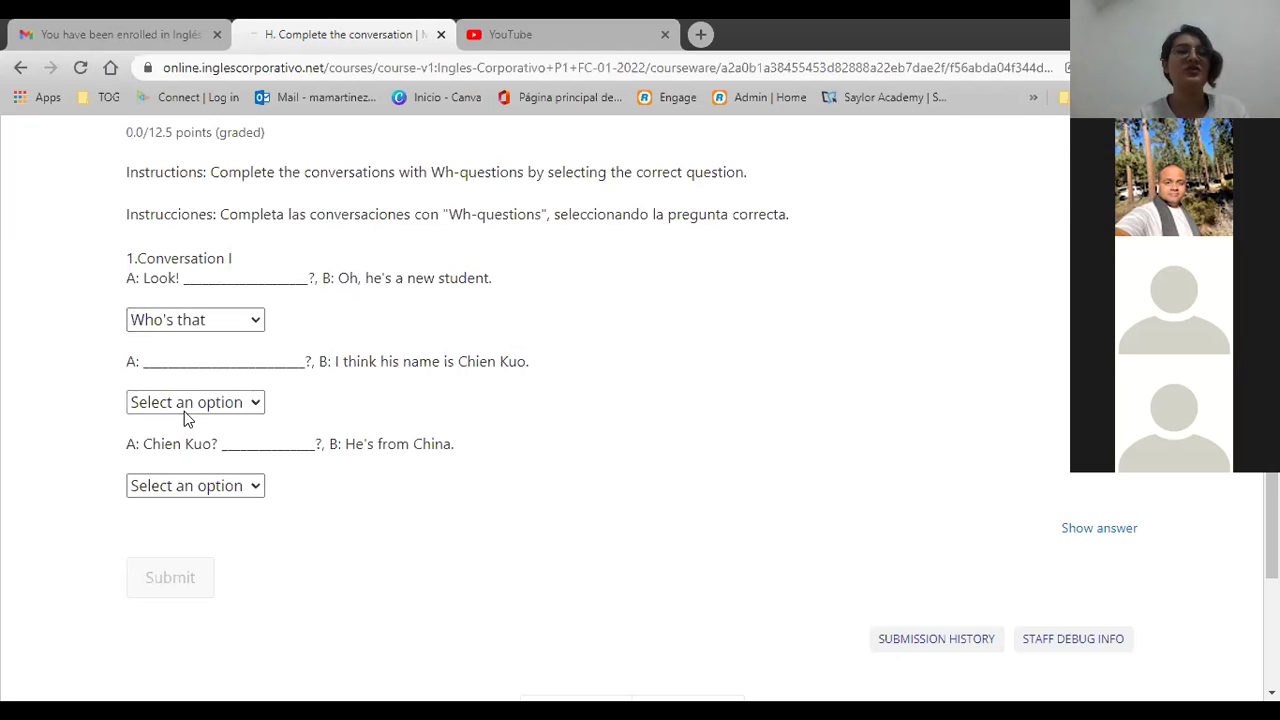
{"action": "left_click", "coordinate": [184, 408]}
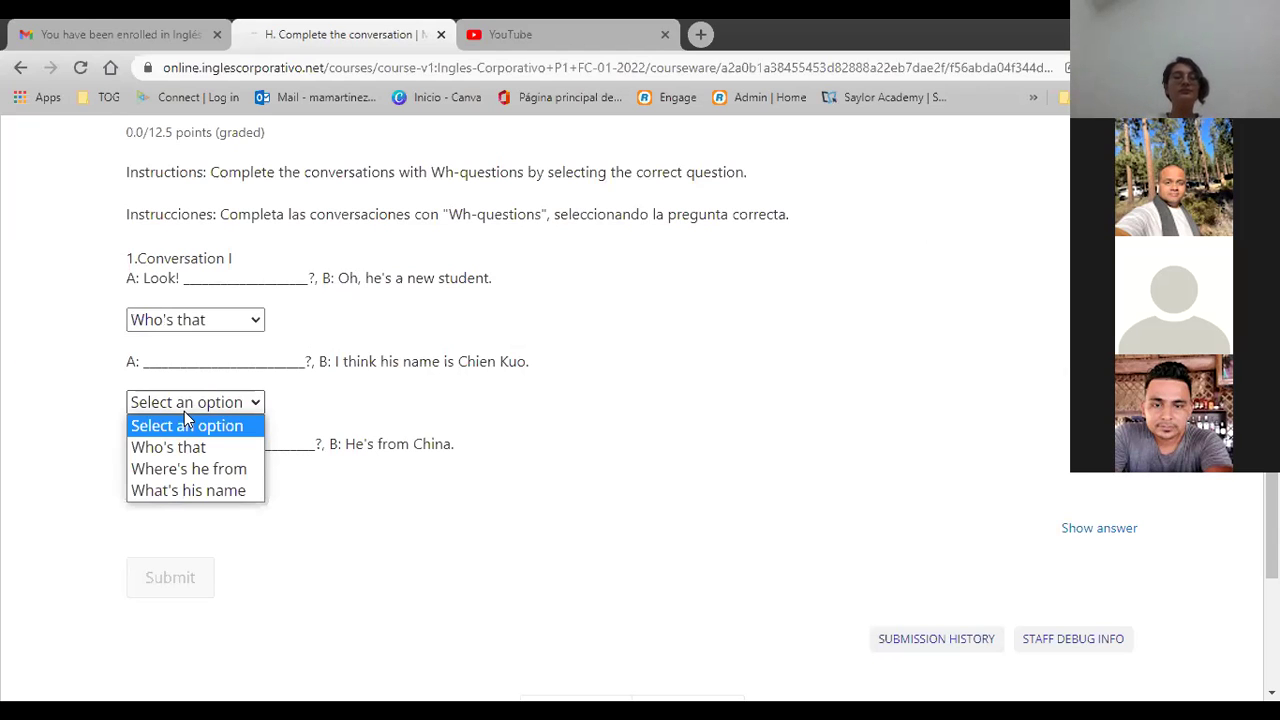
{"action": "left_click", "coordinate": [206, 490]}
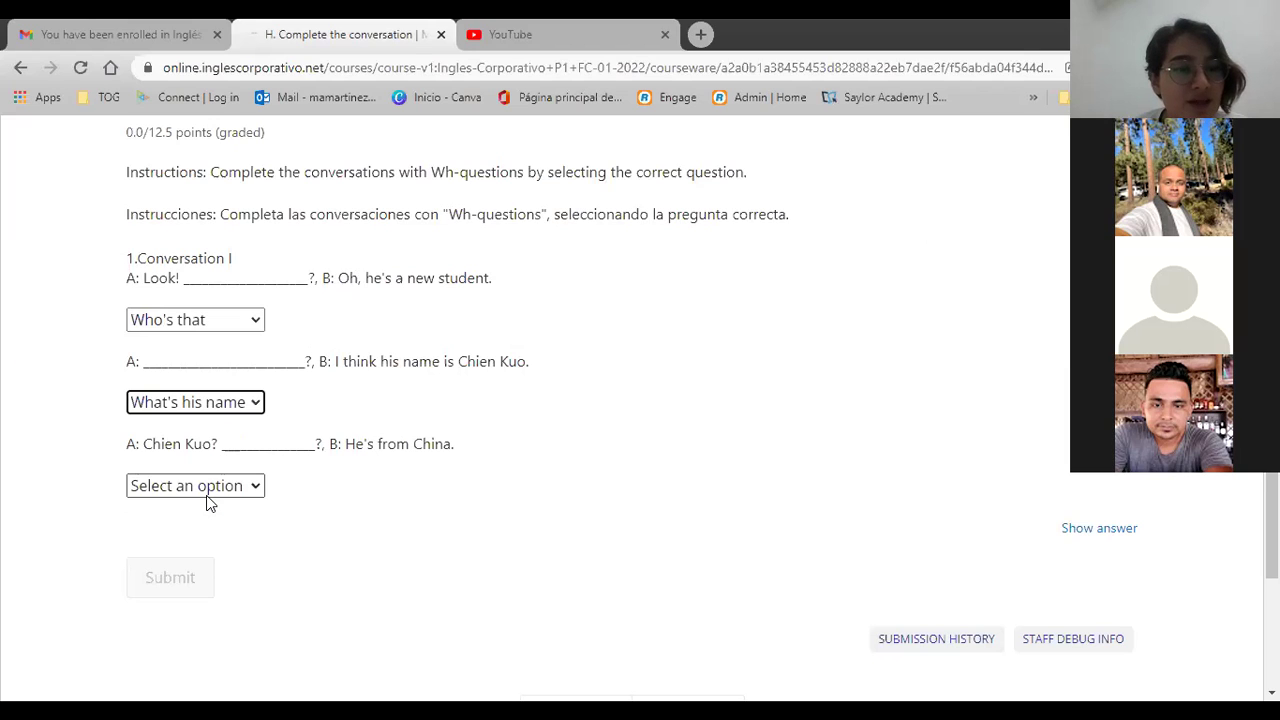
Step: Choose "Where's he from" for the blank answered by "He's from China" and submit exercise H
{"action": "left_click", "coordinate": [206, 488]}
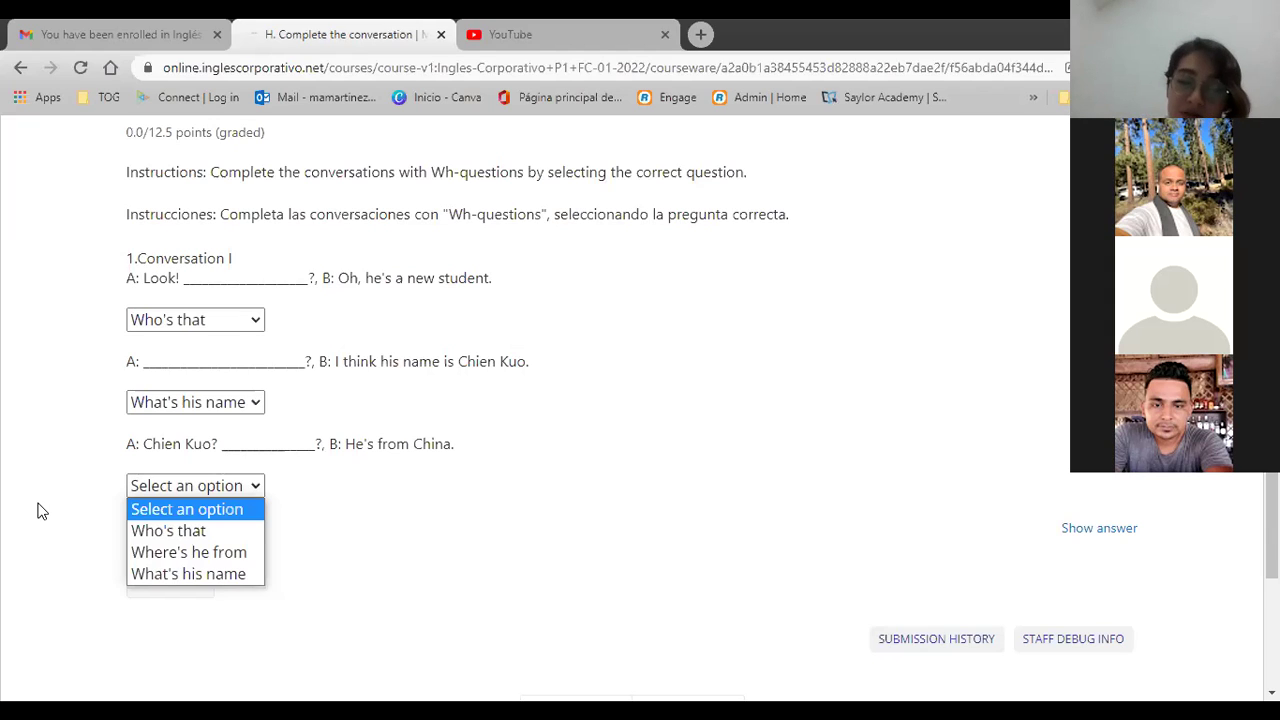
{"action": "left_click", "coordinate": [245, 555]}
{"action": "left_click", "coordinate": [453, 487]}
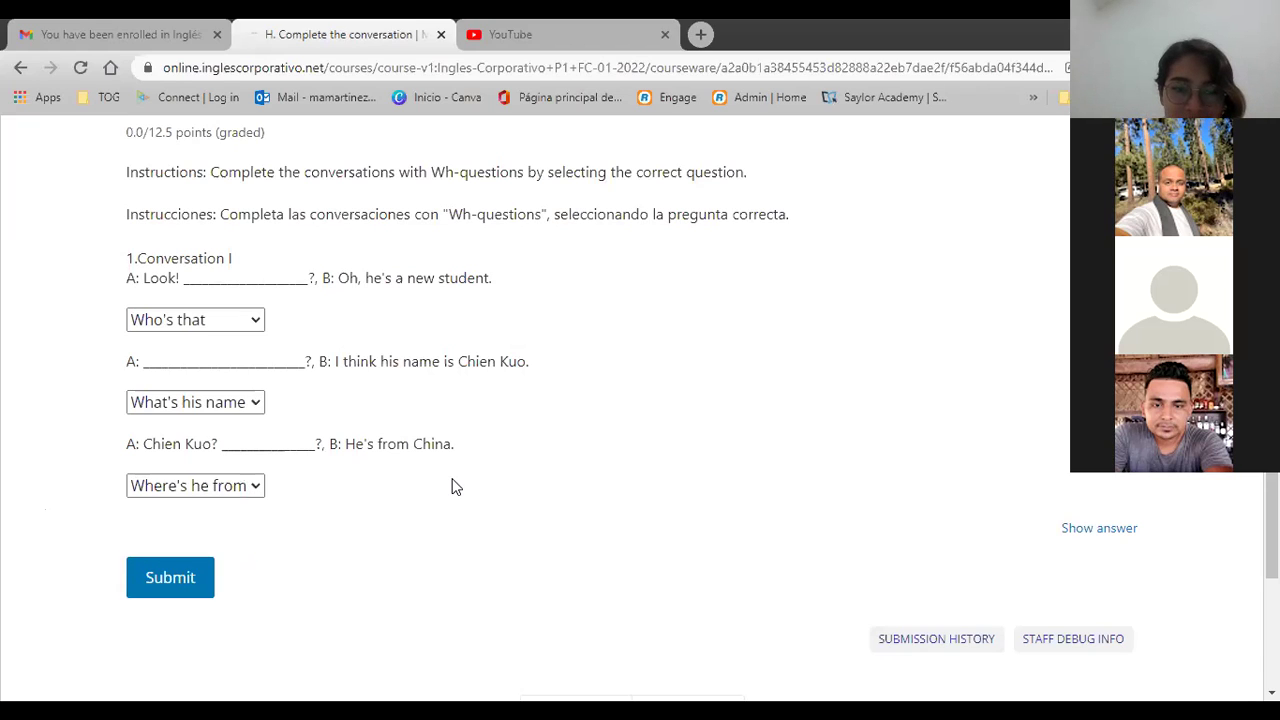
{"action": "left_click", "coordinate": [139, 567]}
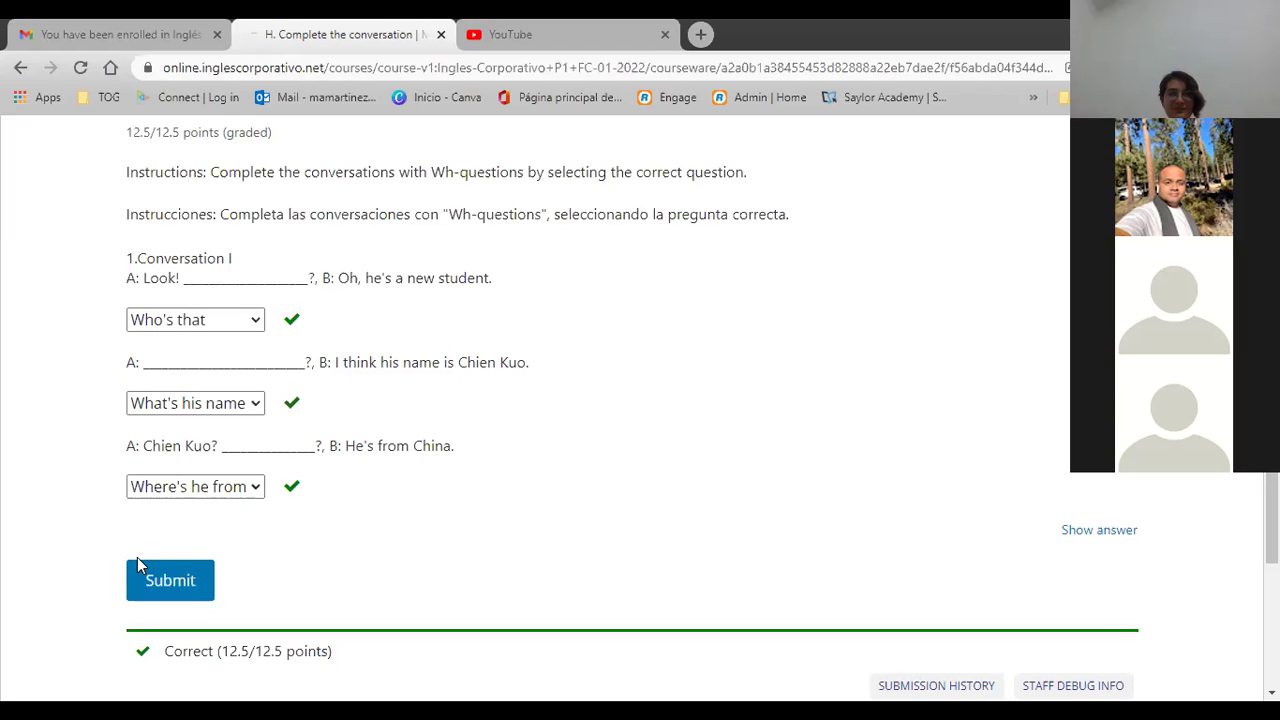
Step: Review the answer options offered for the first blank of exercise H, keeping "Who's that" selected
{"action": "left_click", "coordinate": [249, 318]}
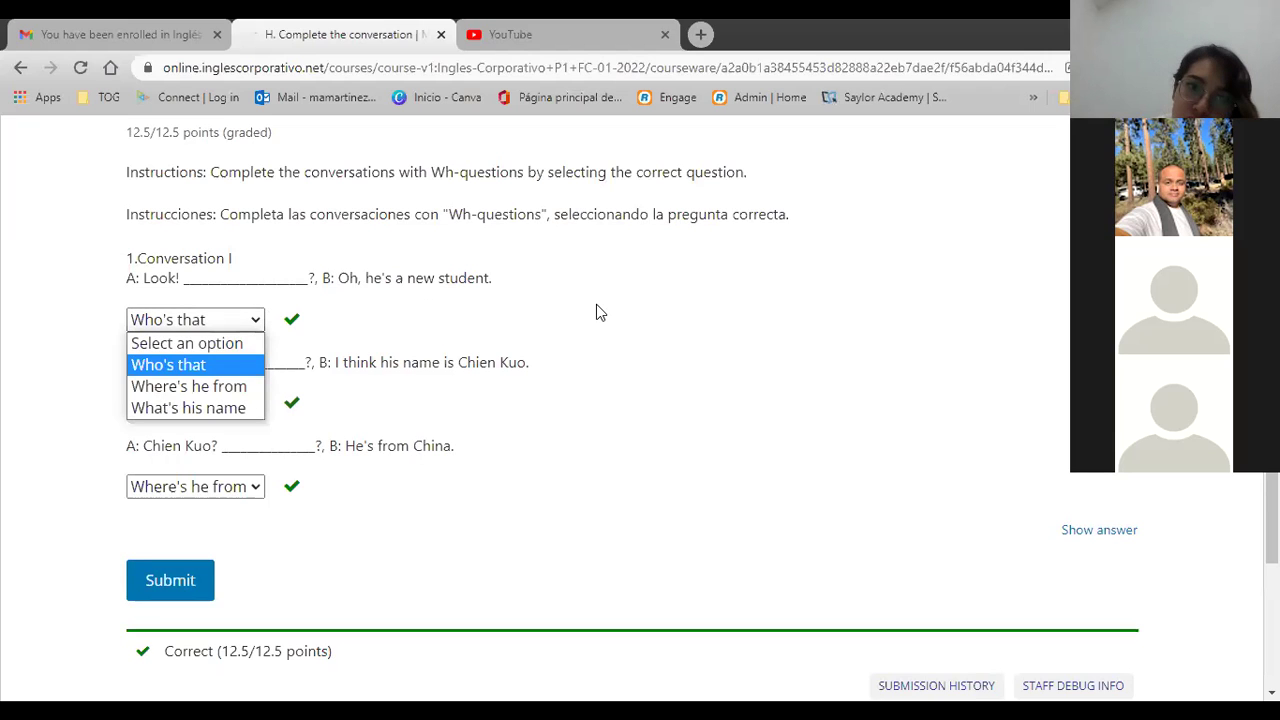
{"action": "scroll", "coordinate": [596, 313], "scroll_direction": "up", "scroll_amount": 1}
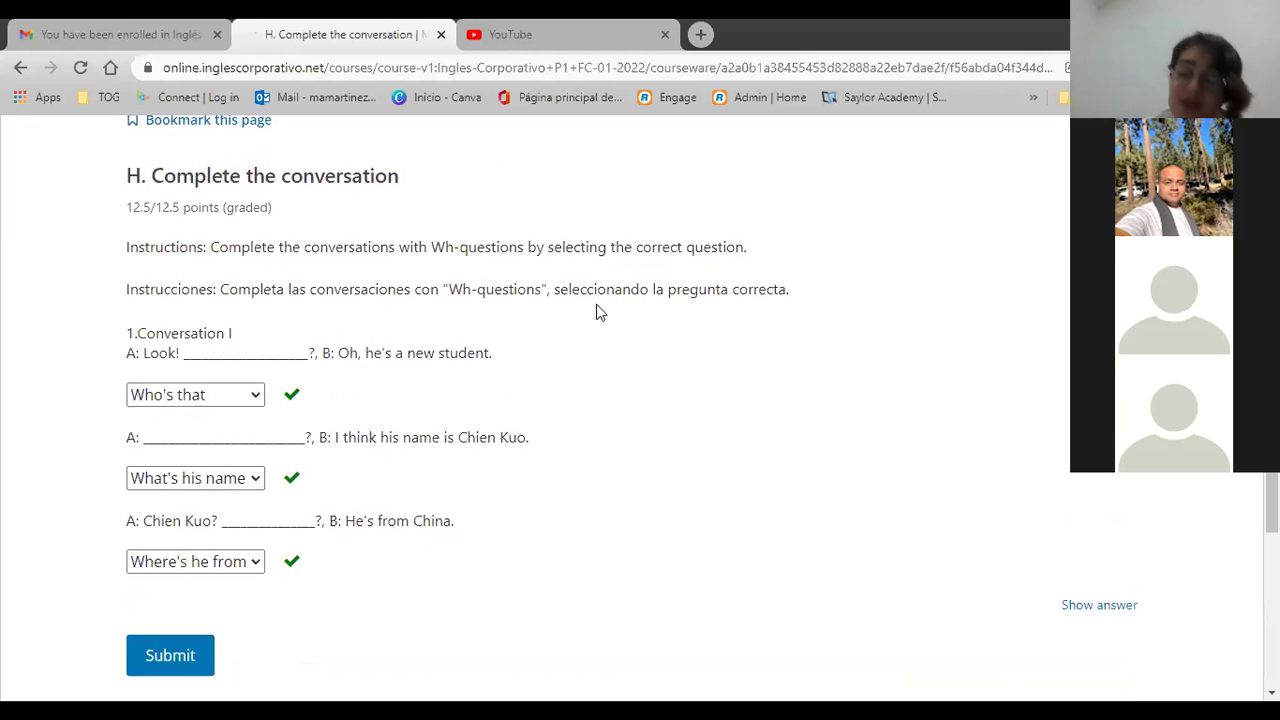
{"action": "left_click", "coordinate": [227, 396]}
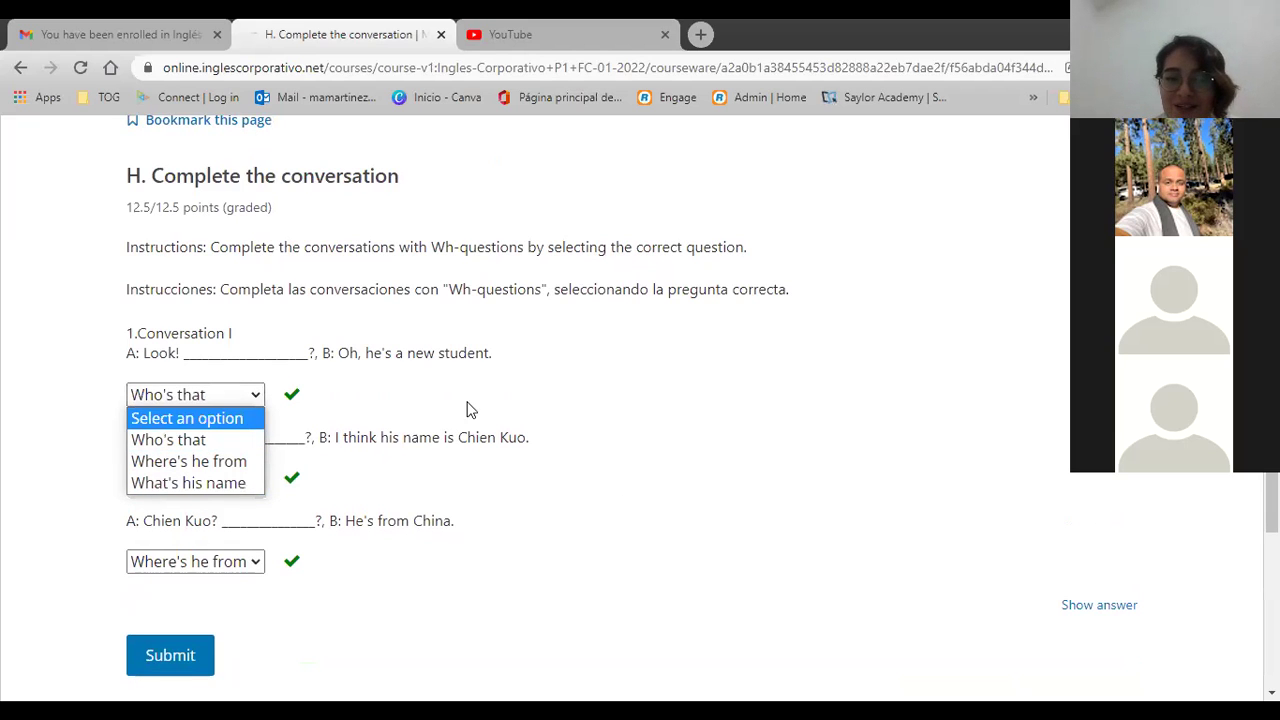
{"action": "left_click", "coordinate": [845, 365]}
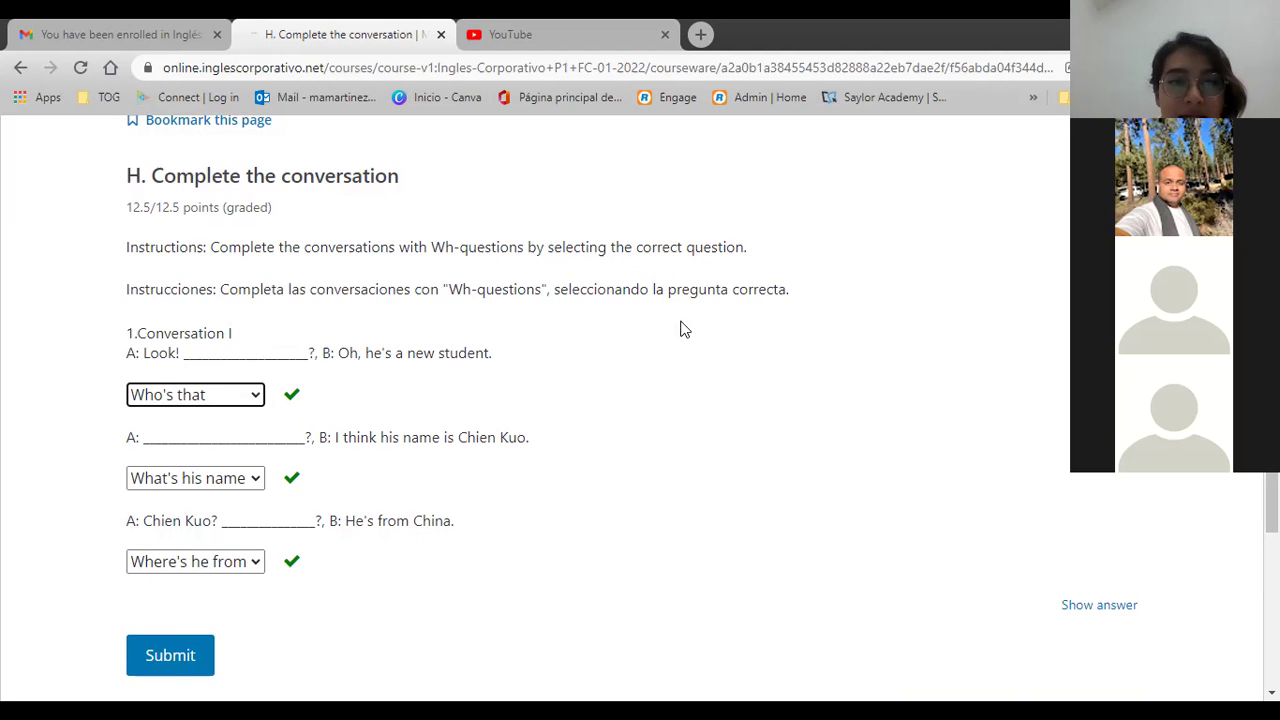
Step: Go back to the midterm's first exercise, "A. Listening"
{"action": "scroll", "coordinate": [670, 330], "scroll_direction": "up", "scroll_amount": 3}
{"action": "scroll", "coordinate": [670, 330], "scroll_direction": "up", "scroll_amount": 1}
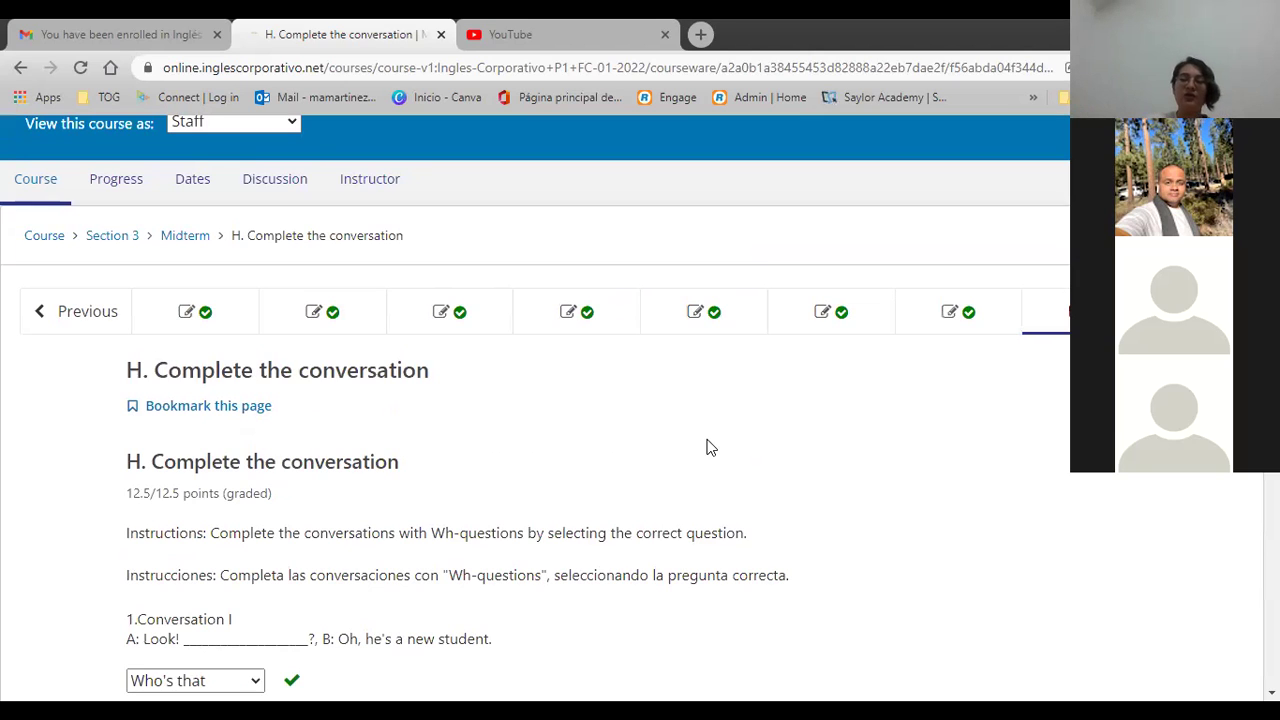
{"action": "left_click", "coordinate": [228, 316]}
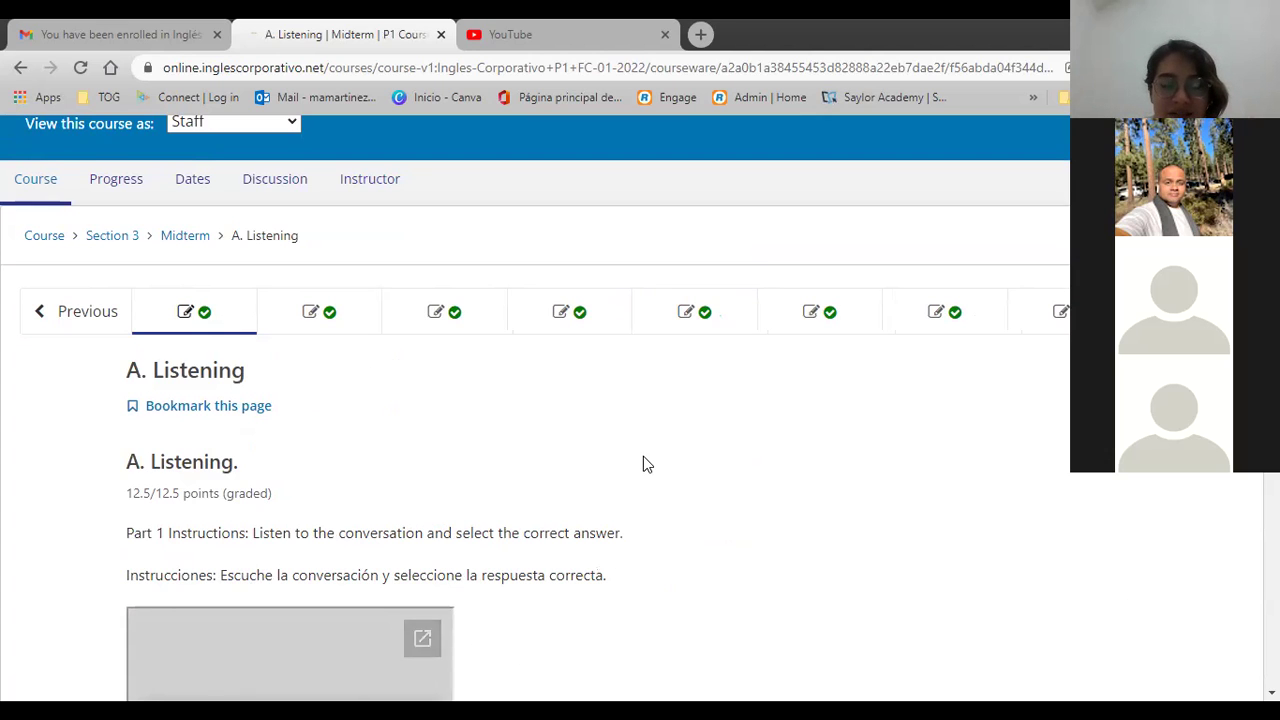
Step: Open the listening exercise's audio, 1-25 Unit 01-02 Quiz.m4a, in a separate tab and return to the exercise page
{"action": "scroll", "coordinate": [645, 462], "scroll_direction": "down", "scroll_amount": 2}
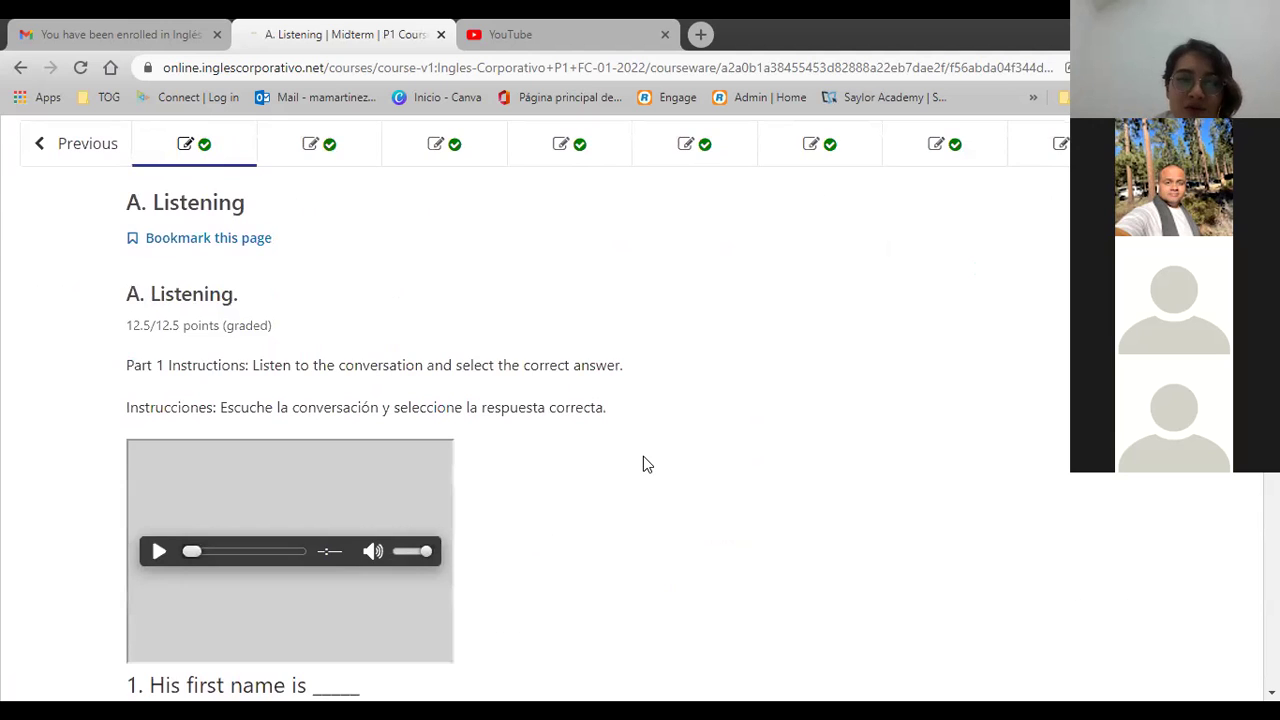
{"action": "scroll", "coordinate": [645, 462], "scroll_direction": "down", "scroll_amount": 3}
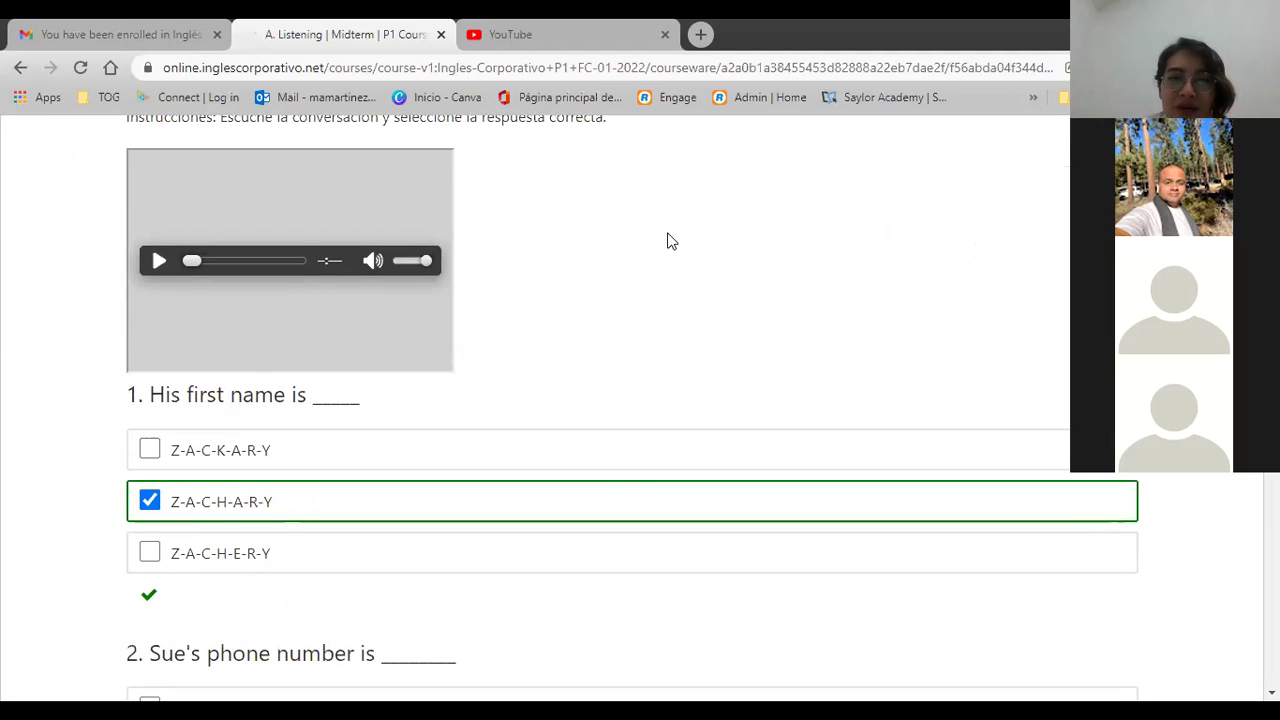
{"action": "scroll", "coordinate": [669, 240], "scroll_direction": "up", "scroll_amount": 3}
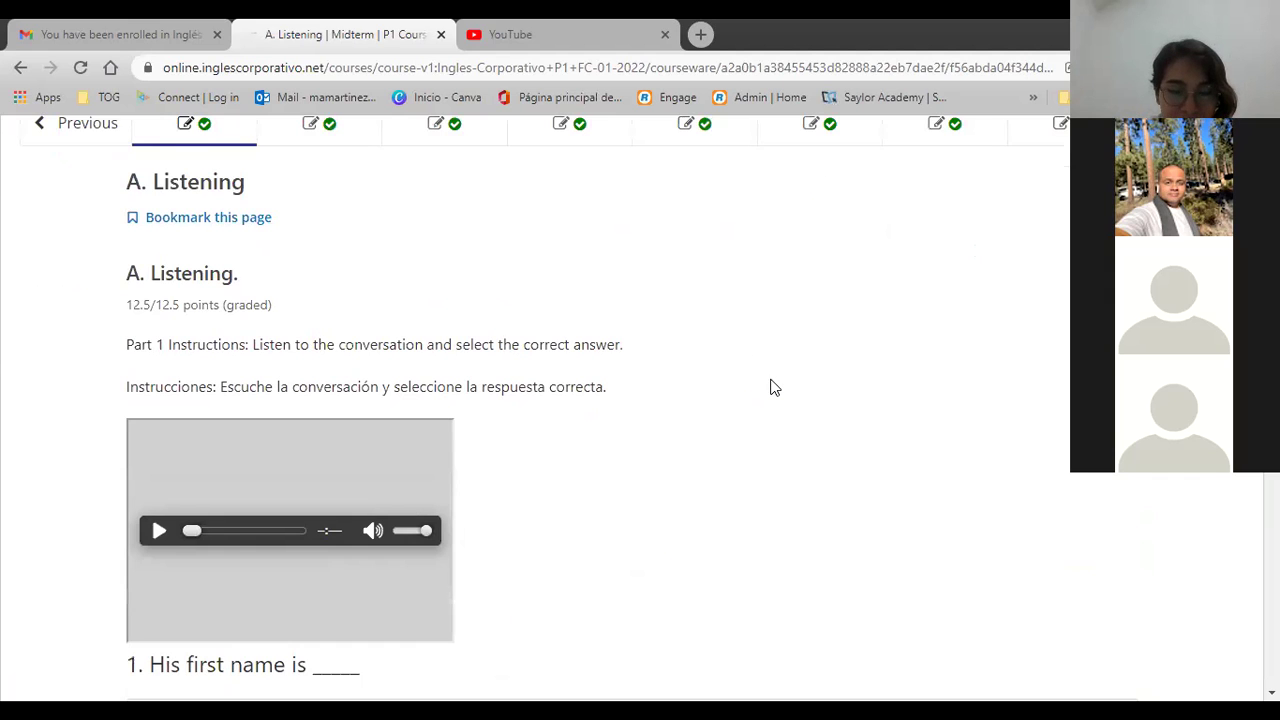
{"action": "scroll", "coordinate": [770, 387], "scroll_direction": "down", "scroll_amount": 3}
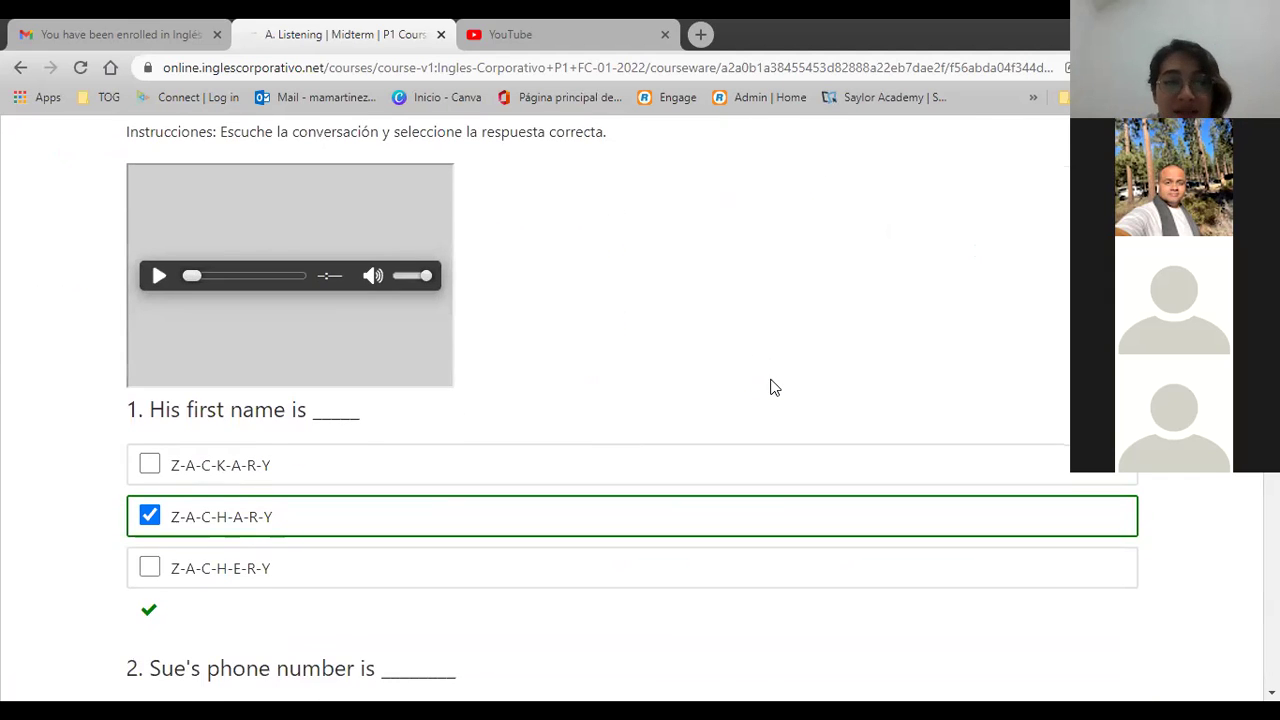
{"action": "scroll", "coordinate": [771, 386], "scroll_direction": "down", "scroll_amount": 1}
{"action": "scroll", "coordinate": [600, 286], "scroll_direction": "up", "scroll_amount": 2}
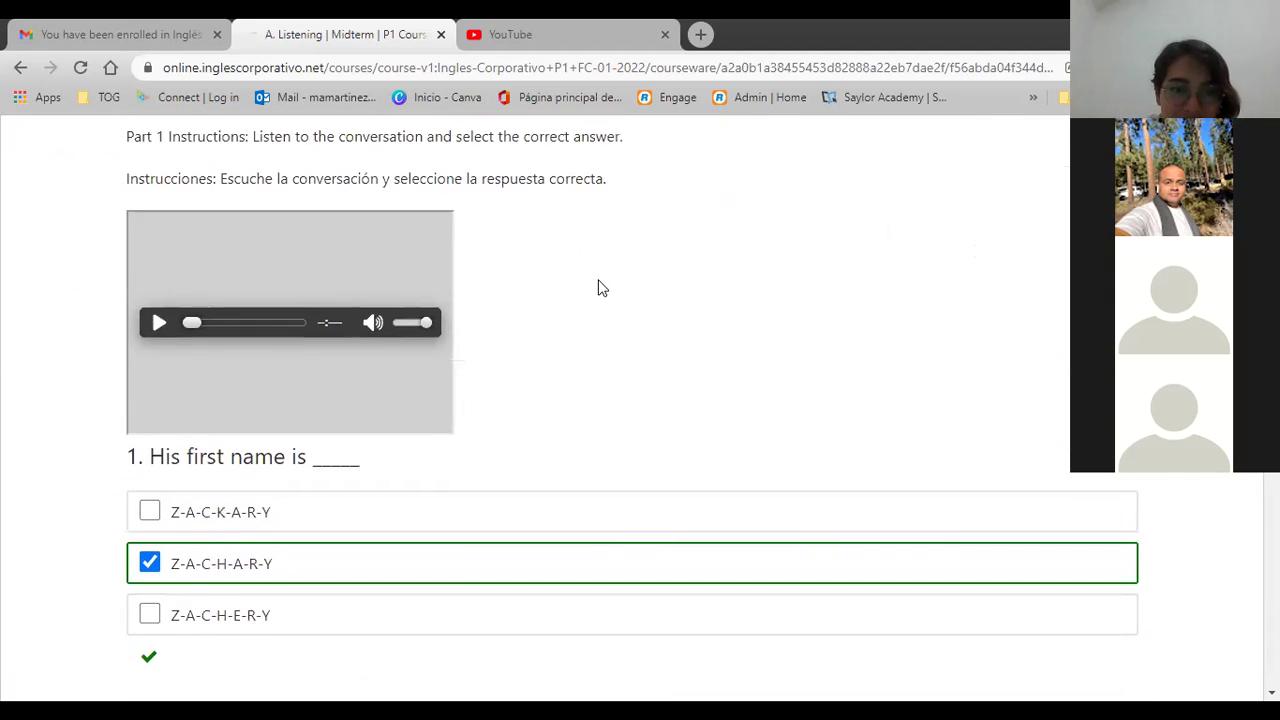
{"action": "left_click", "coordinate": [423, 241]}
{"action": "left_click", "coordinate": [366, 32]}
Step: Review the four listening questions of exercise A and their selected answers
{"action": "scroll", "coordinate": [5, 525], "scroll_direction": "down", "scroll_amount": 12}
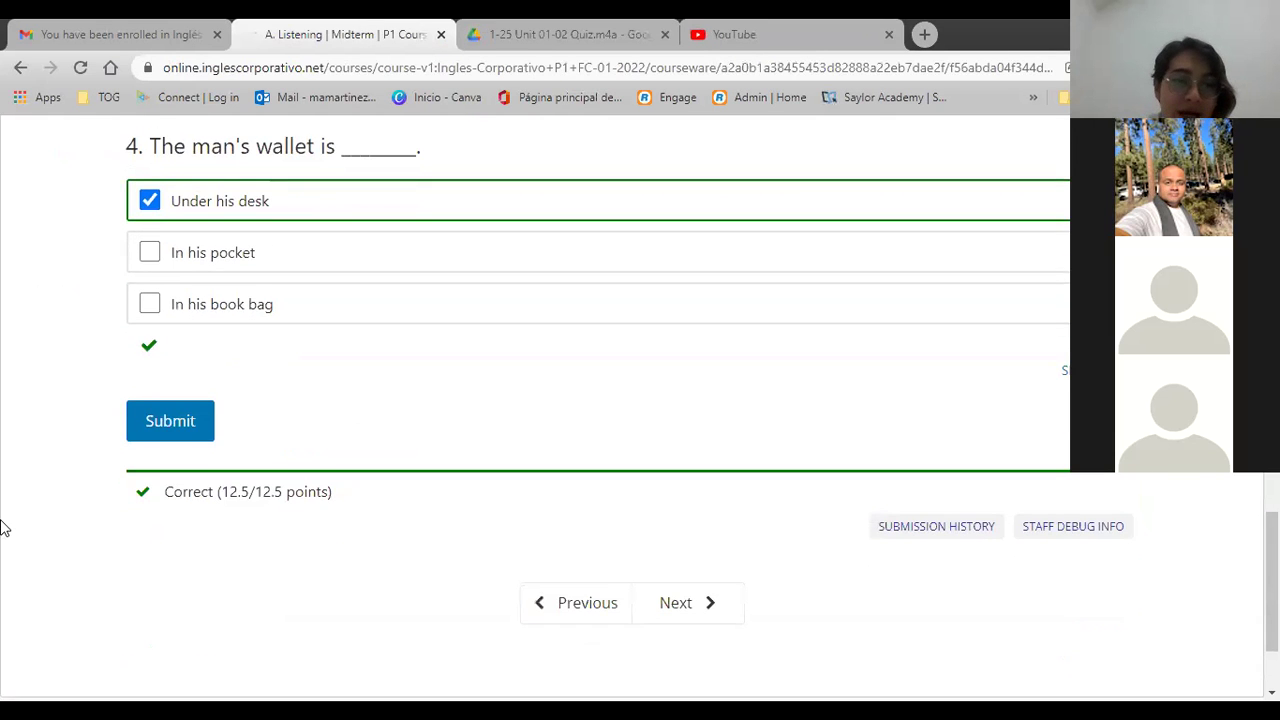
{"action": "scroll", "coordinate": [5, 525], "scroll_direction": "up", "scroll_amount": 9}
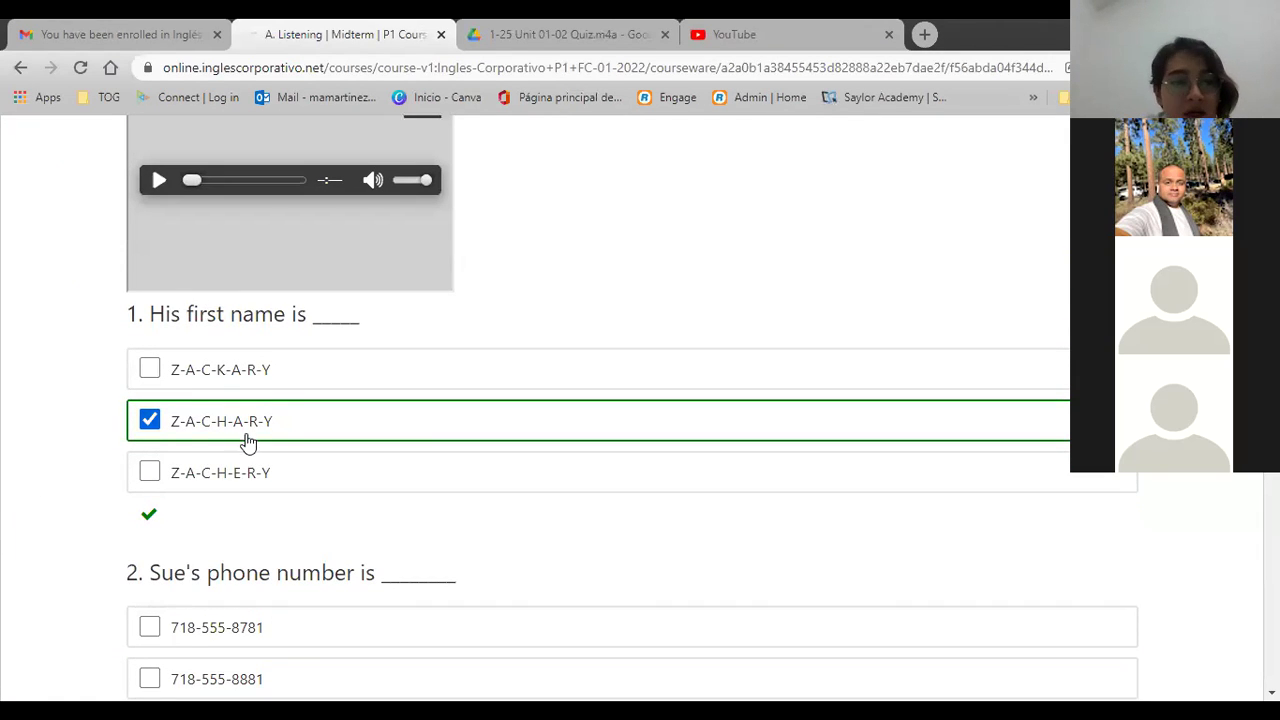
{"action": "scroll", "coordinate": [5, 430], "scroll_direction": "down", "scroll_amount": 3}
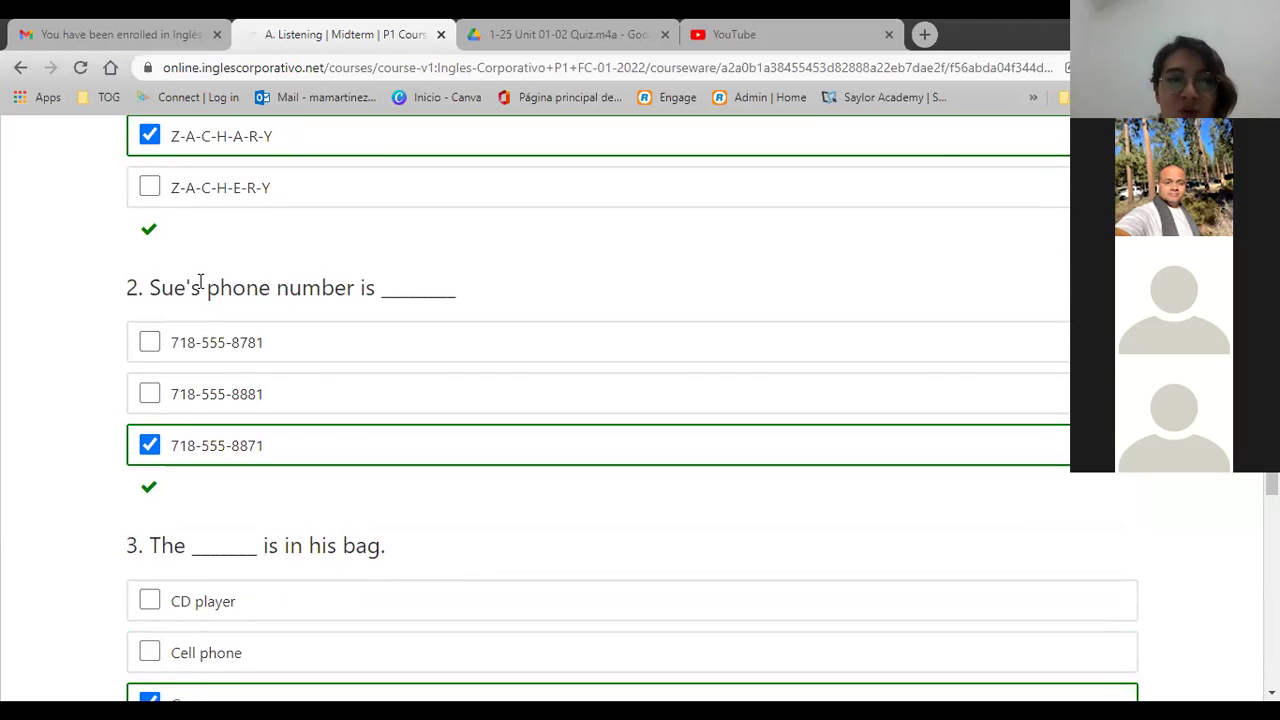
{"action": "left_click_drag", "start_coordinate": [202, 282], "coordinate": [345, 316]}
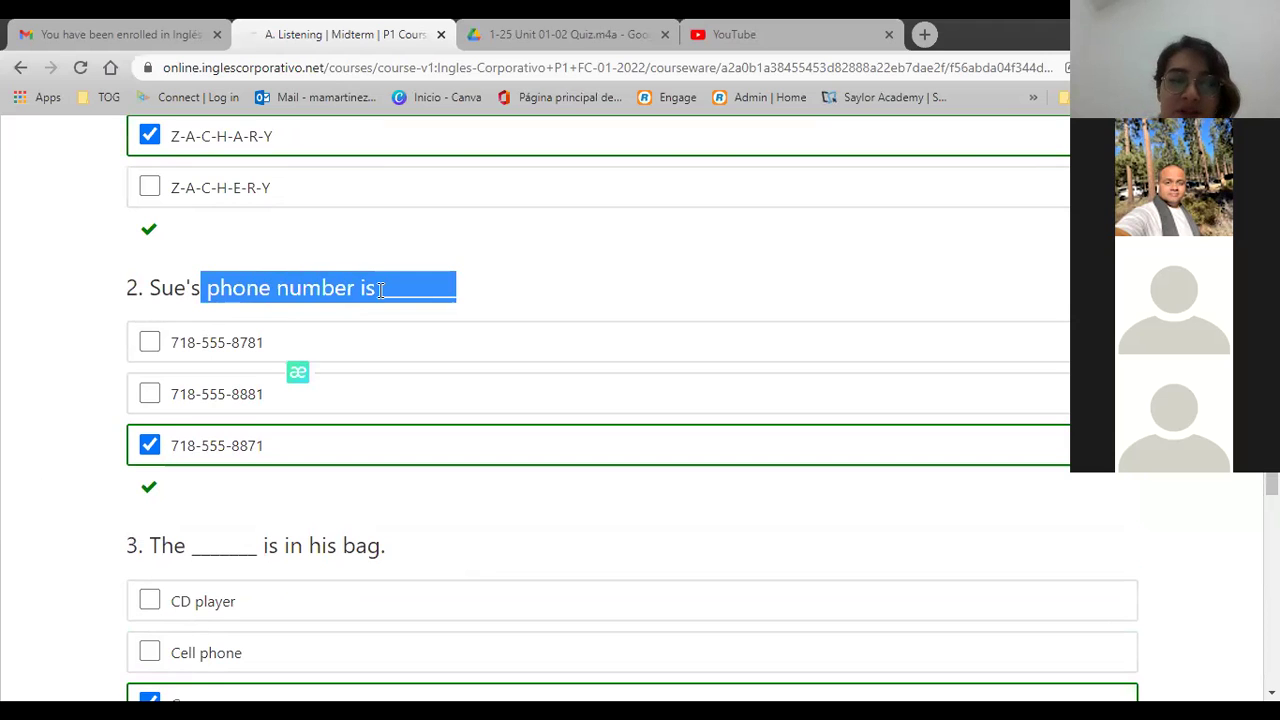
{"action": "left_click", "coordinate": [381, 291]}
{"action": "scroll", "coordinate": [380, 290], "scroll_direction": "down", "scroll_amount": 2}
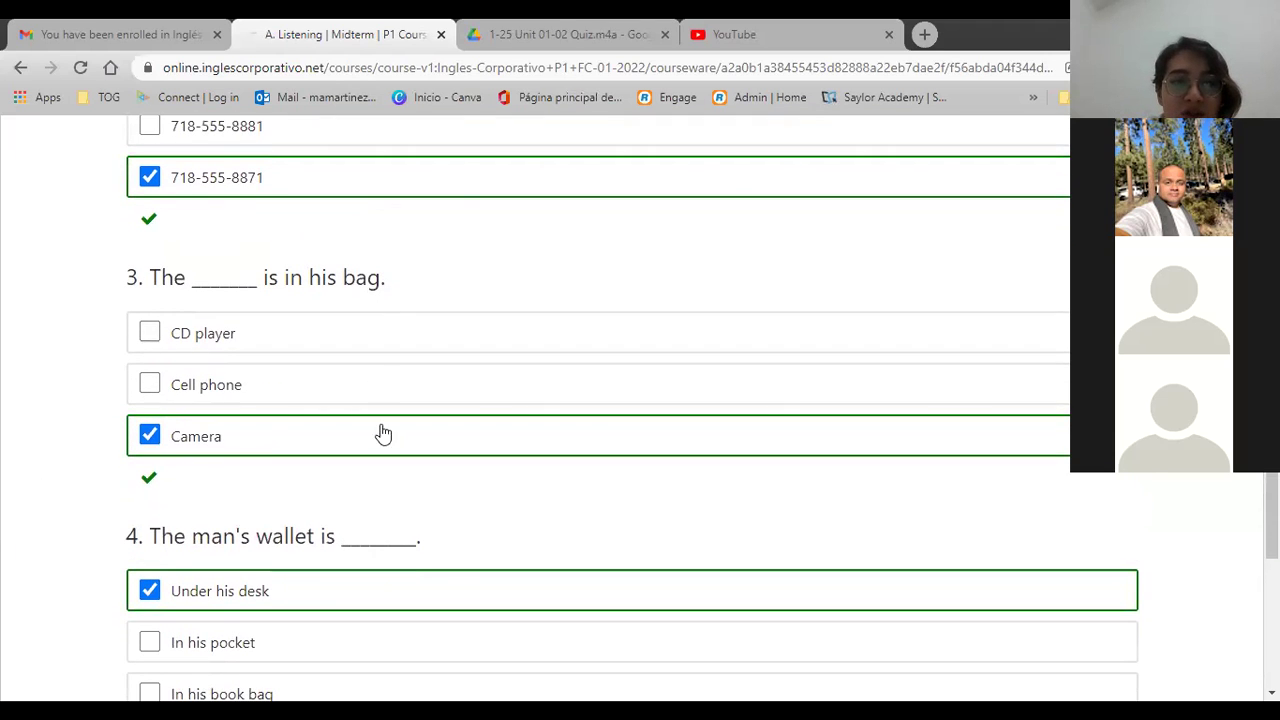
{"action": "scroll", "coordinate": [3, 468], "scroll_direction": "down", "scroll_amount": 1}
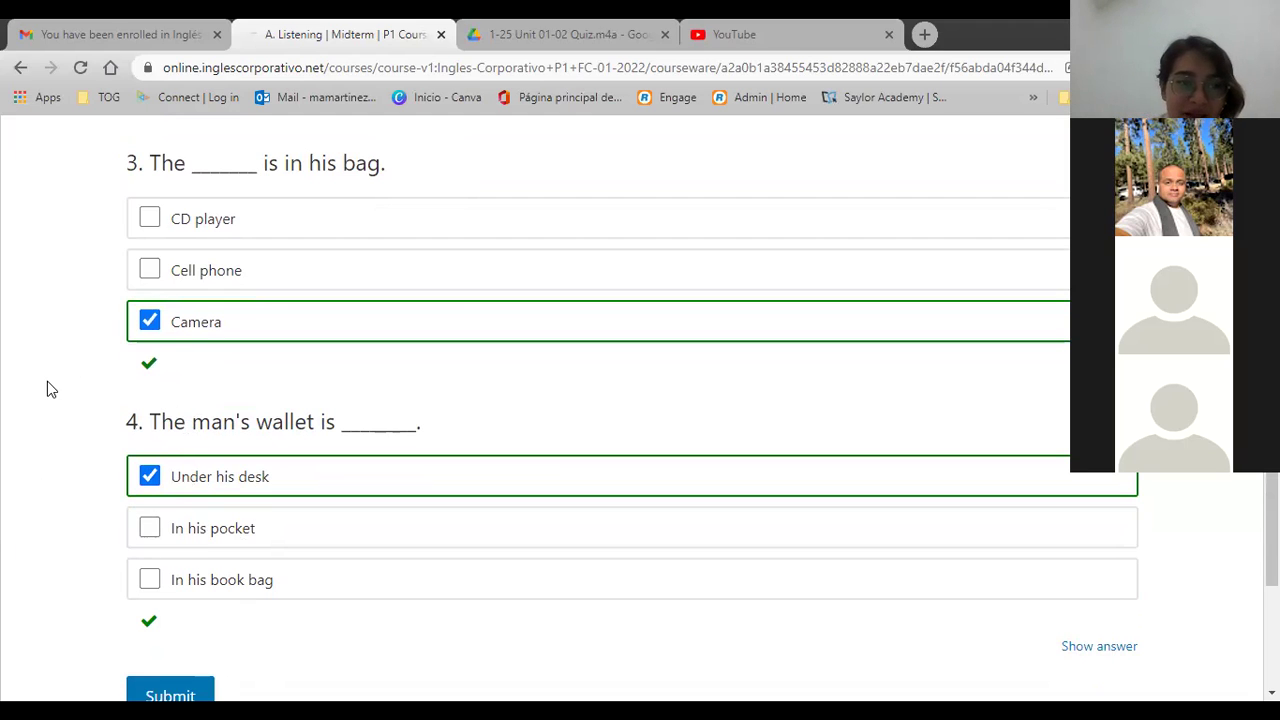
Step: View the tab with the 1-25 Unit 01-02 Quiz.m4a audio and return to the first question of exercise A
{"action": "scroll", "coordinate": [47, 388], "scroll_direction": "up", "scroll_amount": 5}
{"action": "scroll", "coordinate": [47, 381], "scroll_direction": "up", "scroll_amount": 3}
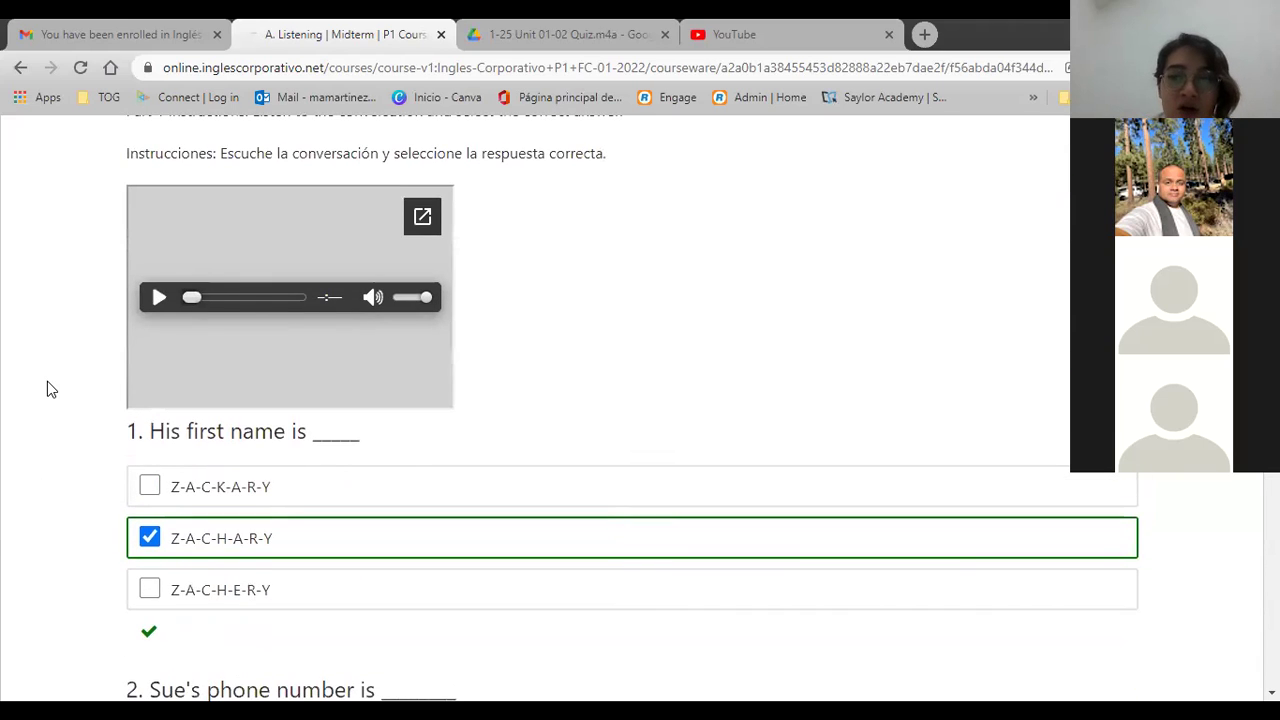
{"action": "scroll", "coordinate": [90, 352], "scroll_direction": "down", "scroll_amount": 1}
{"action": "left_click", "coordinate": [560, 30]}
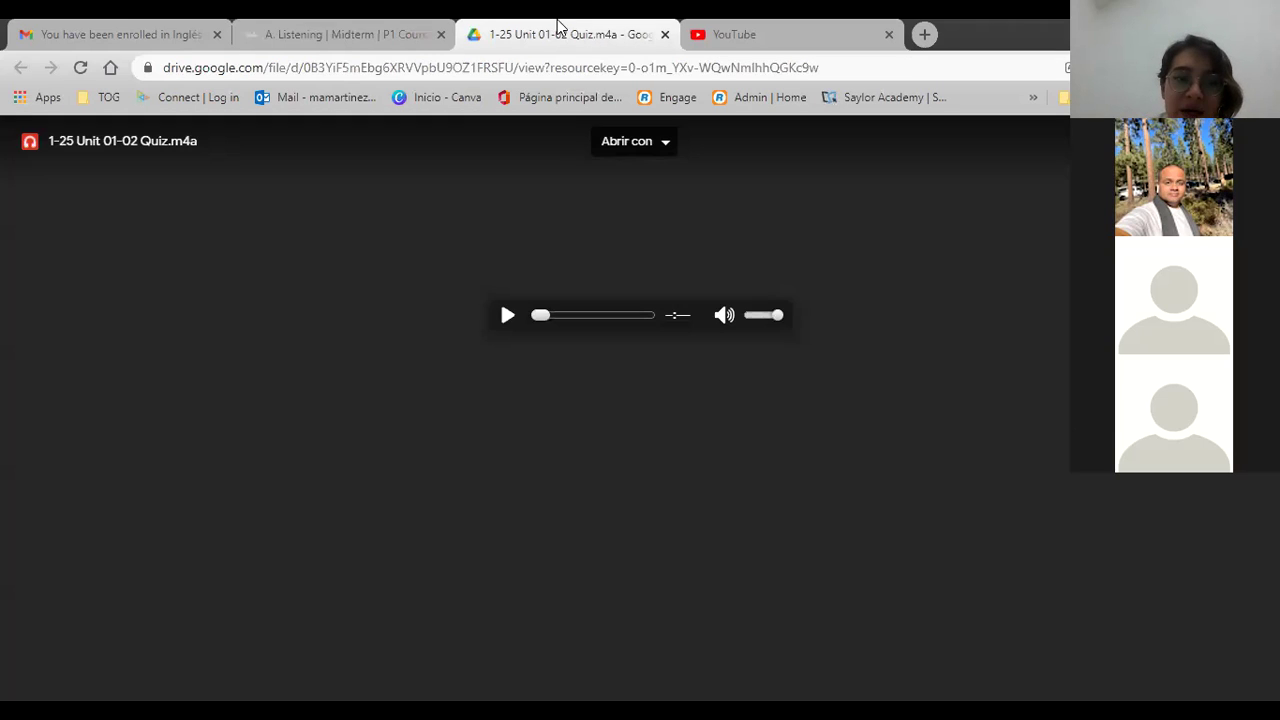
{"action": "left_click", "coordinate": [307, 27]}
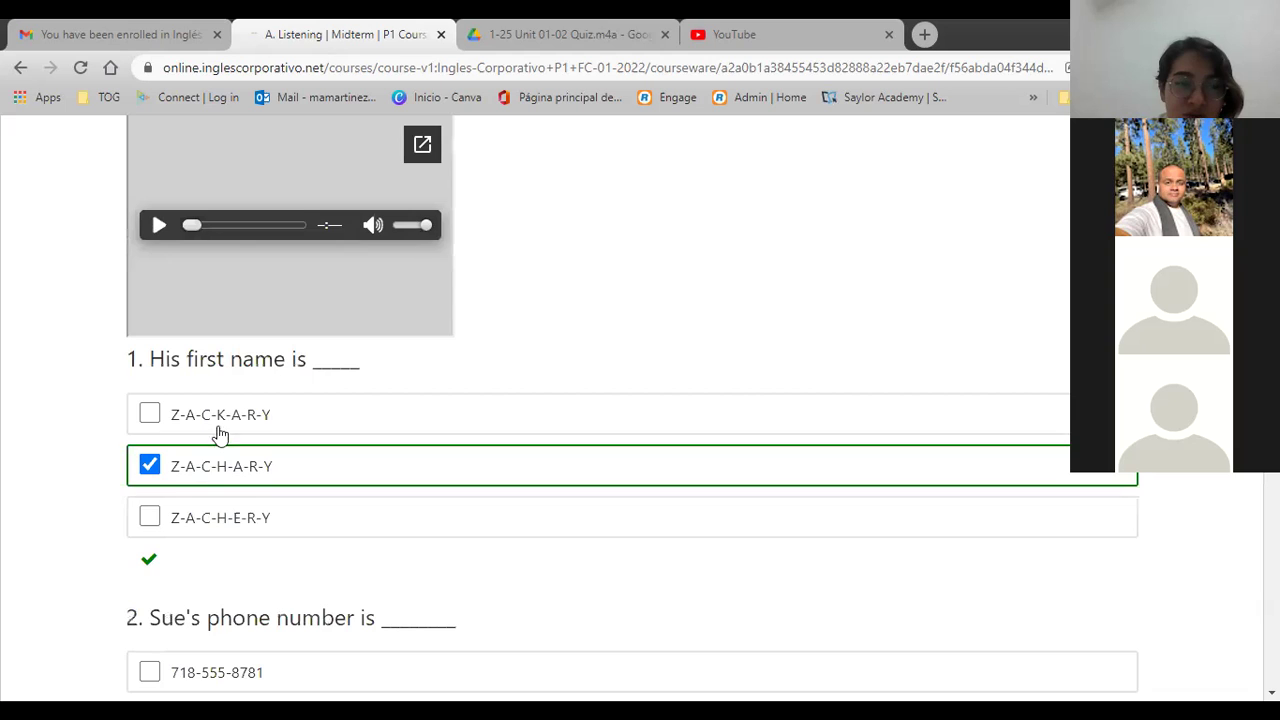
Step: Look over the first questions of exercise A and play the 1-25 Unit 01-02 Quiz.m4a audio in its separate tab
{"action": "scroll", "coordinate": [41, 455], "scroll_direction": "down", "scroll_amount": 6}
{"action": "scroll", "coordinate": [41, 455], "scroll_direction": "down", "scroll_amount": 4}
{"action": "scroll", "coordinate": [41, 455], "scroll_direction": "up", "scroll_amount": 12}
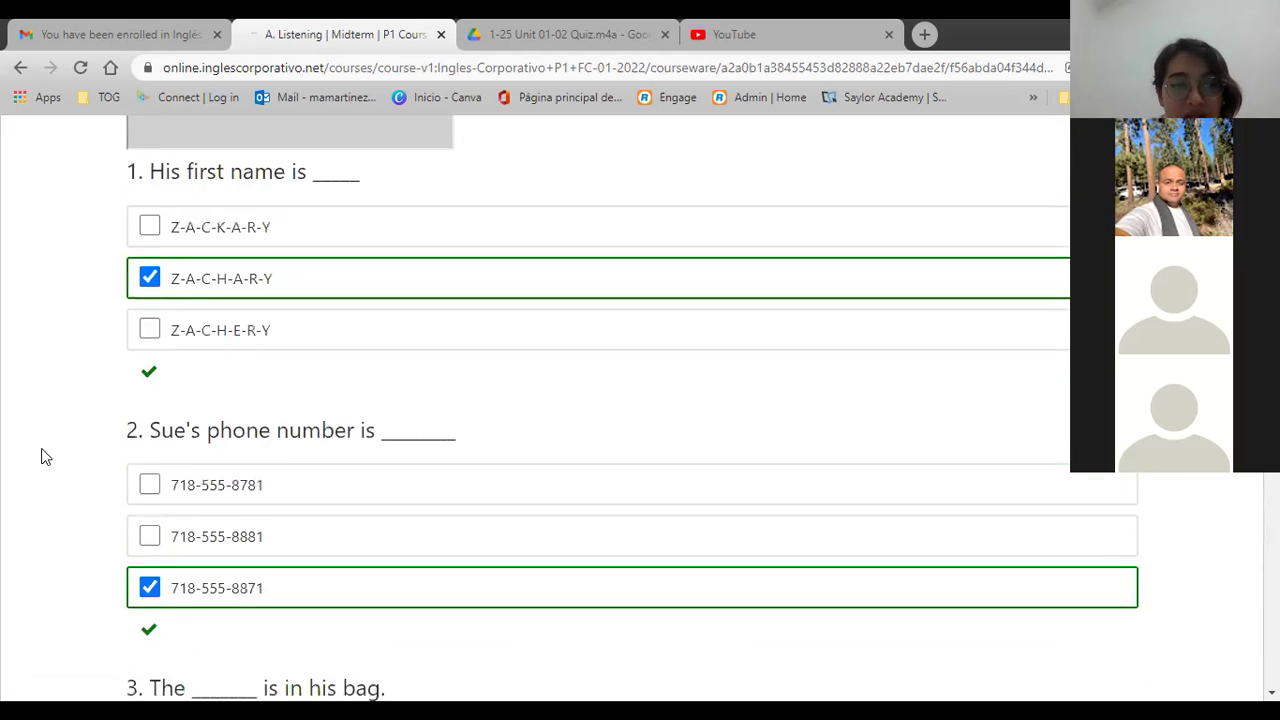
{"action": "scroll", "coordinate": [41, 455], "scroll_direction": "down", "scroll_amount": 2}
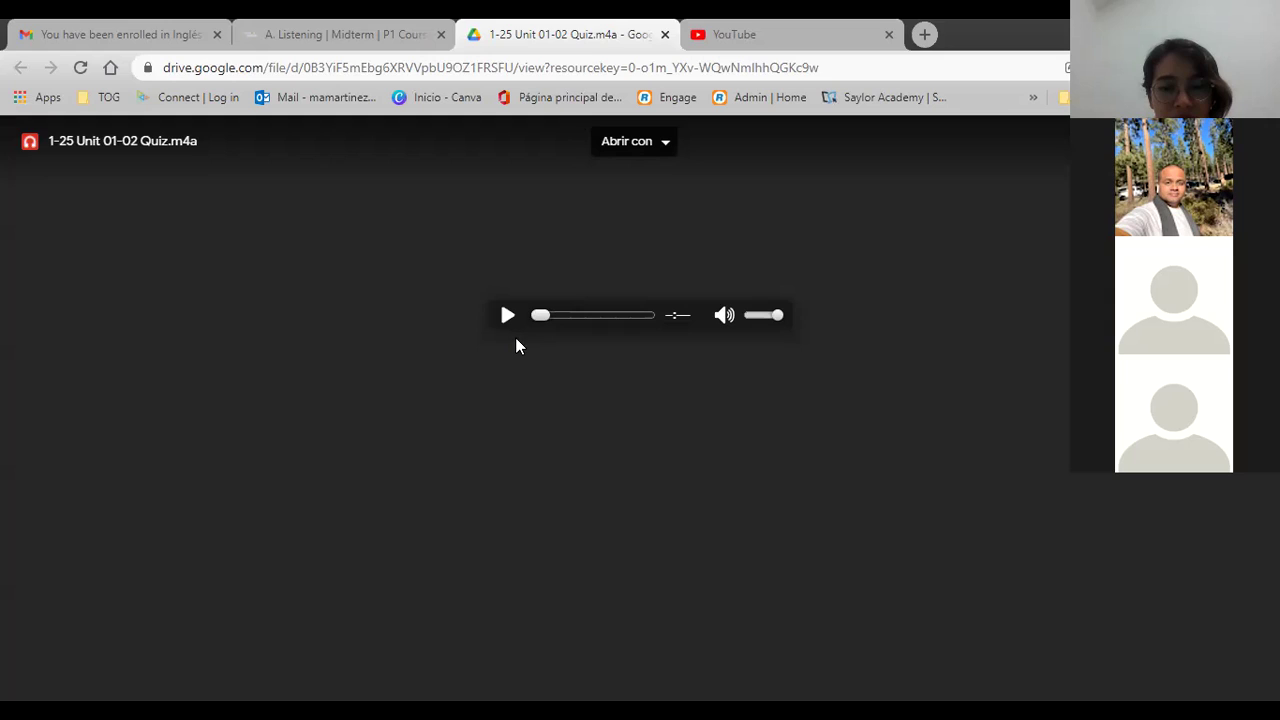
{"action": "left_click", "coordinate": [509, 326]}
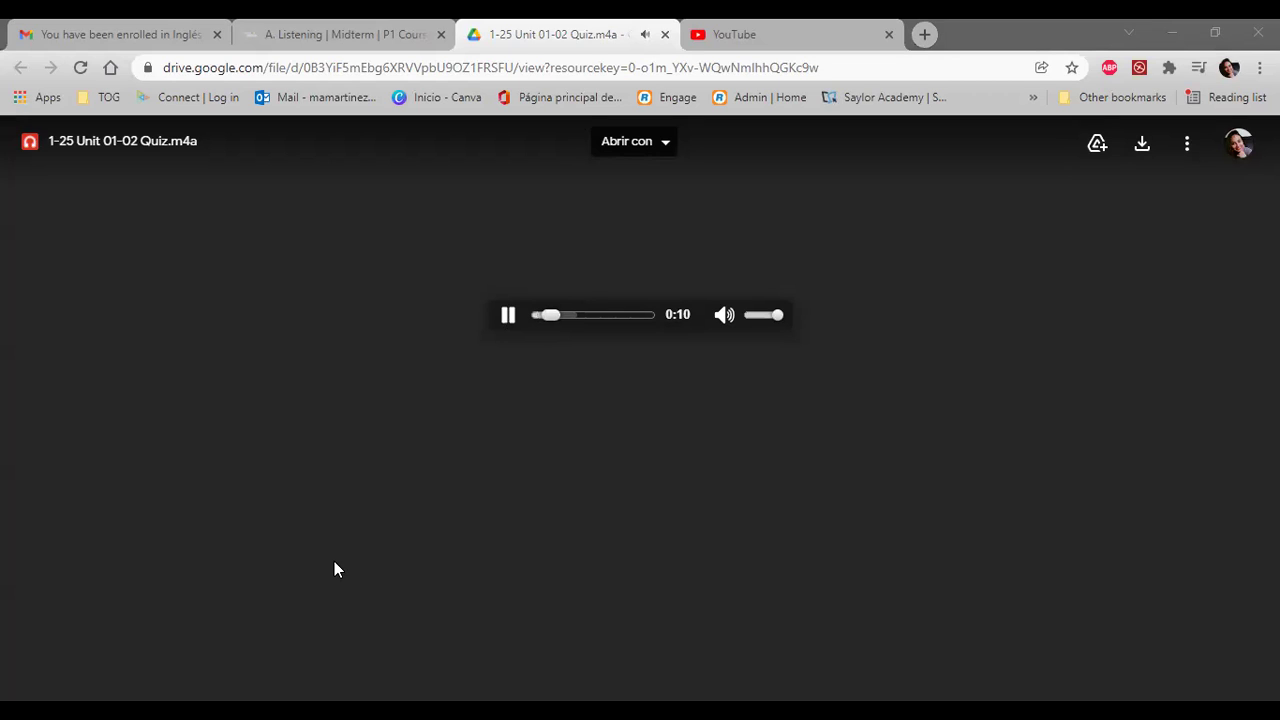
Step: Return to exercise A and follow its four questions and selected answers while the audio plays
{"action": "left_click", "coordinate": [320, 25]}
{"action": "scroll", "coordinate": [75, 426], "scroll_direction": "down", "scroll_amount": 1}
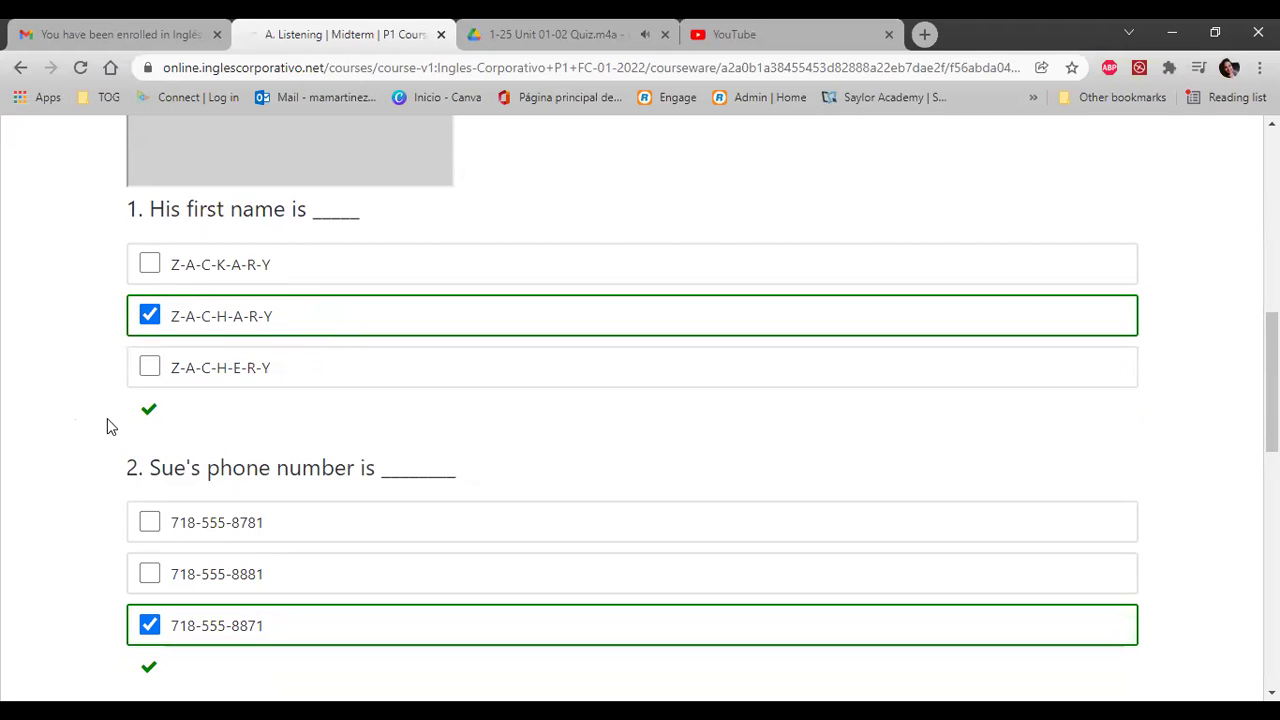
{"action": "scroll", "coordinate": [28, 448], "scroll_direction": "down", "scroll_amount": 2}
{"action": "scroll", "coordinate": [28, 448], "scroll_direction": "down", "scroll_amount": 1}
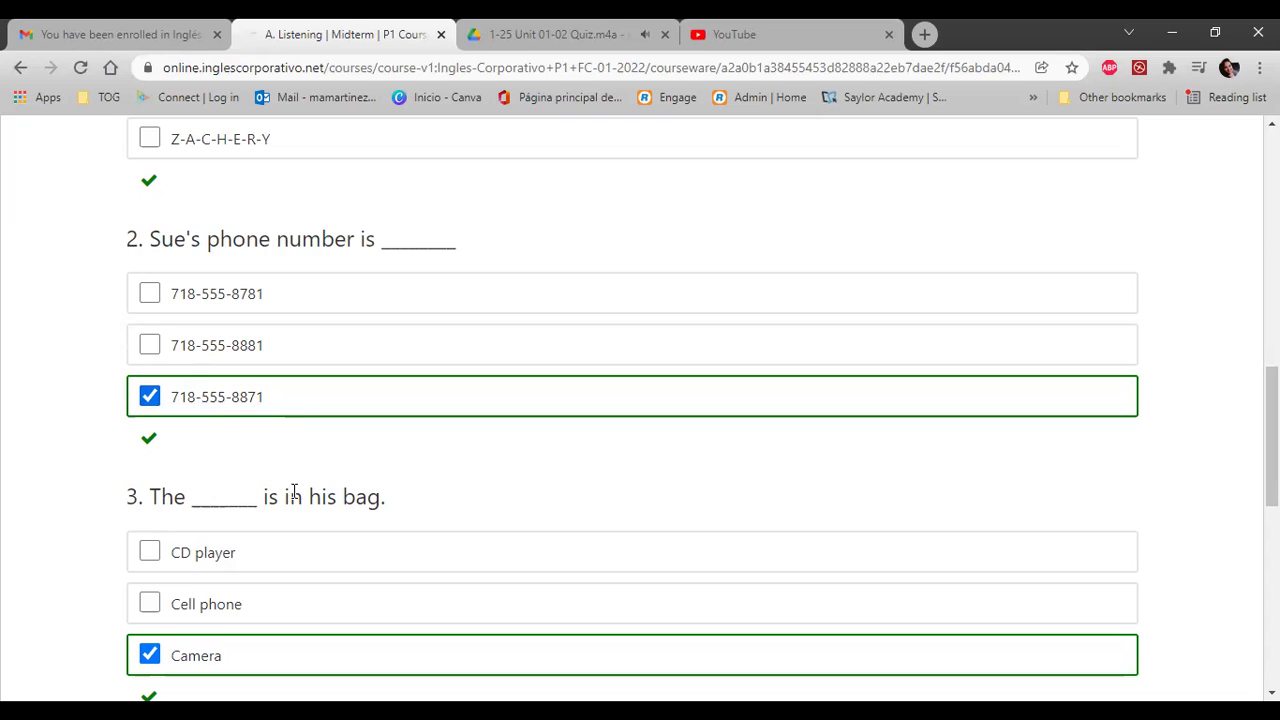
{"action": "scroll", "coordinate": [4, 412], "scroll_direction": "down", "scroll_amount": 2}
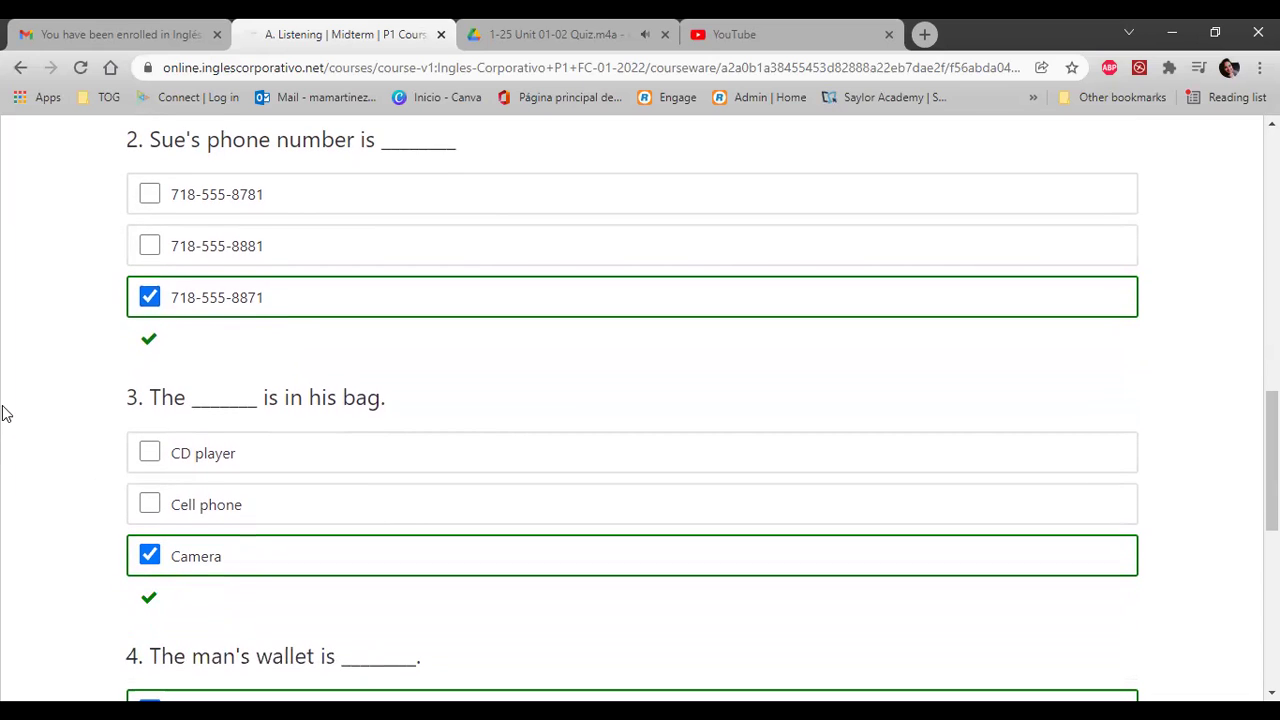
{"action": "scroll", "coordinate": [4, 412], "scroll_direction": "down", "scroll_amount": 2}
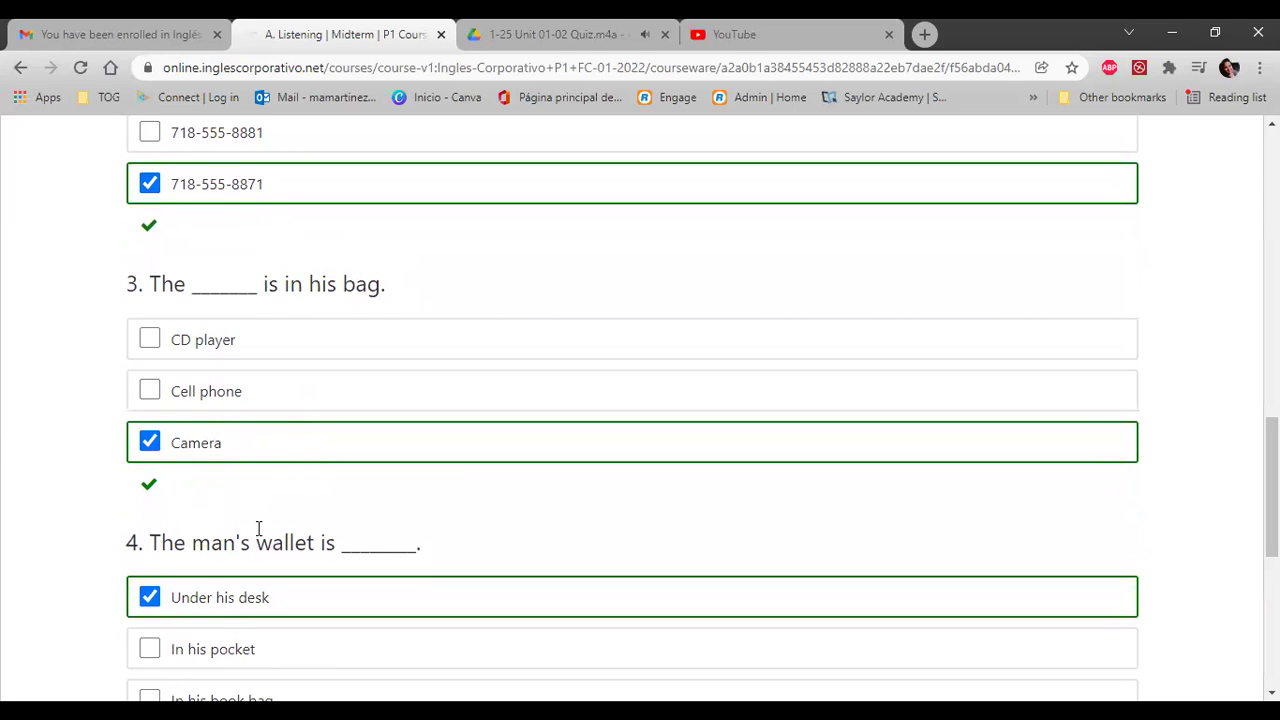
{"action": "double_click", "coordinate": [171, 466]}
{"action": "left_click", "coordinate": [38, 454]}
{"action": "scroll", "coordinate": [38, 454], "scroll_direction": "down", "scroll_amount": 3}
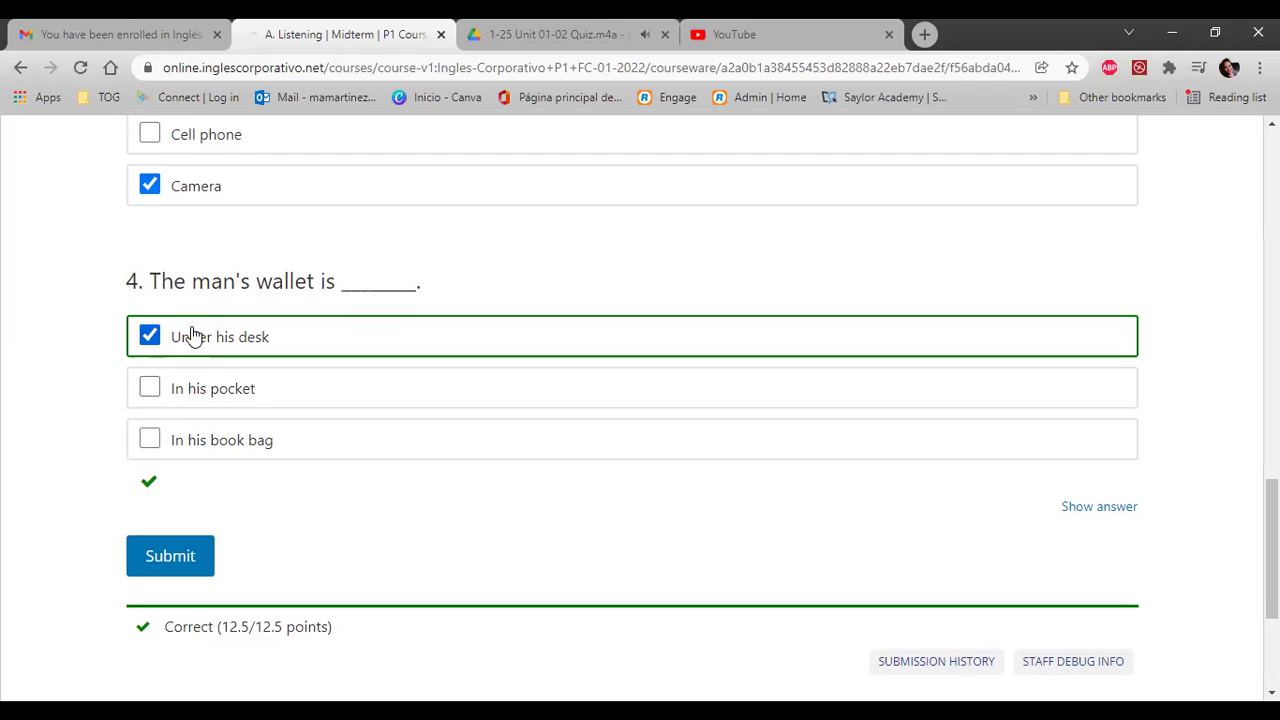
Step: Check the audio's playback in its tab and review the answers to exercise A's four questions once more
{"action": "left_click", "coordinate": [508, 43]}
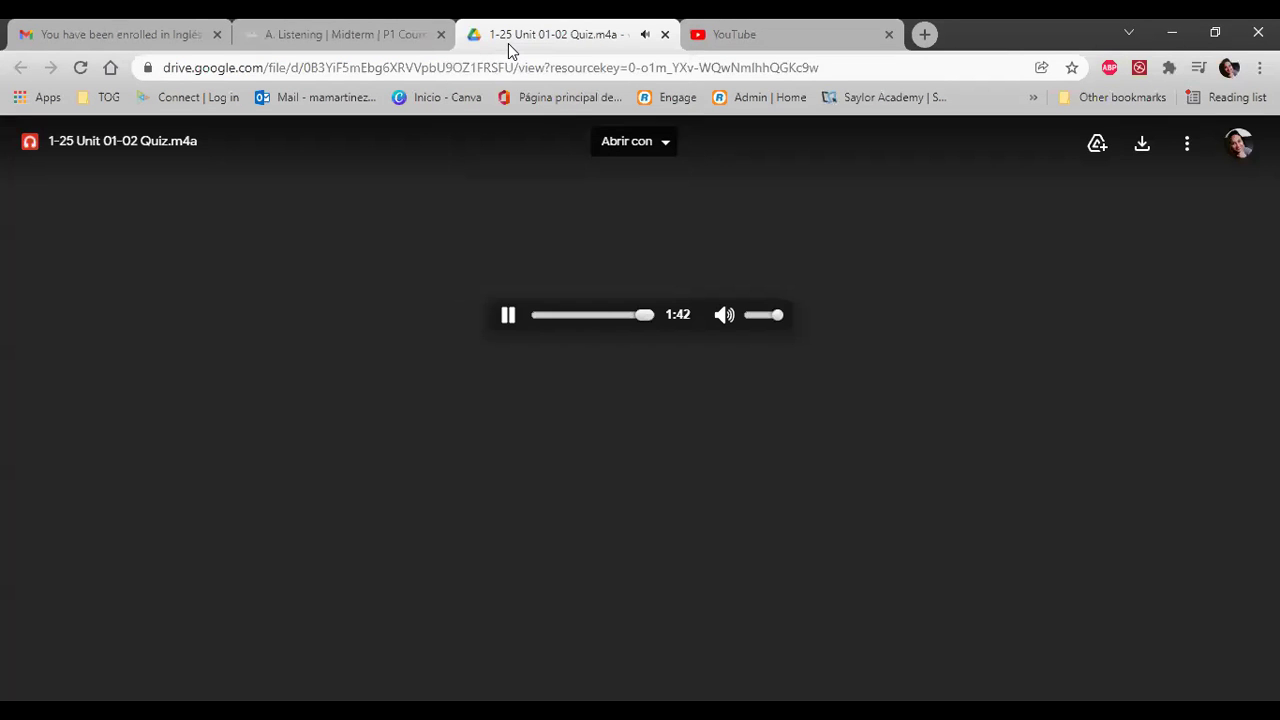
{"action": "left_click", "coordinate": [285, 28]}
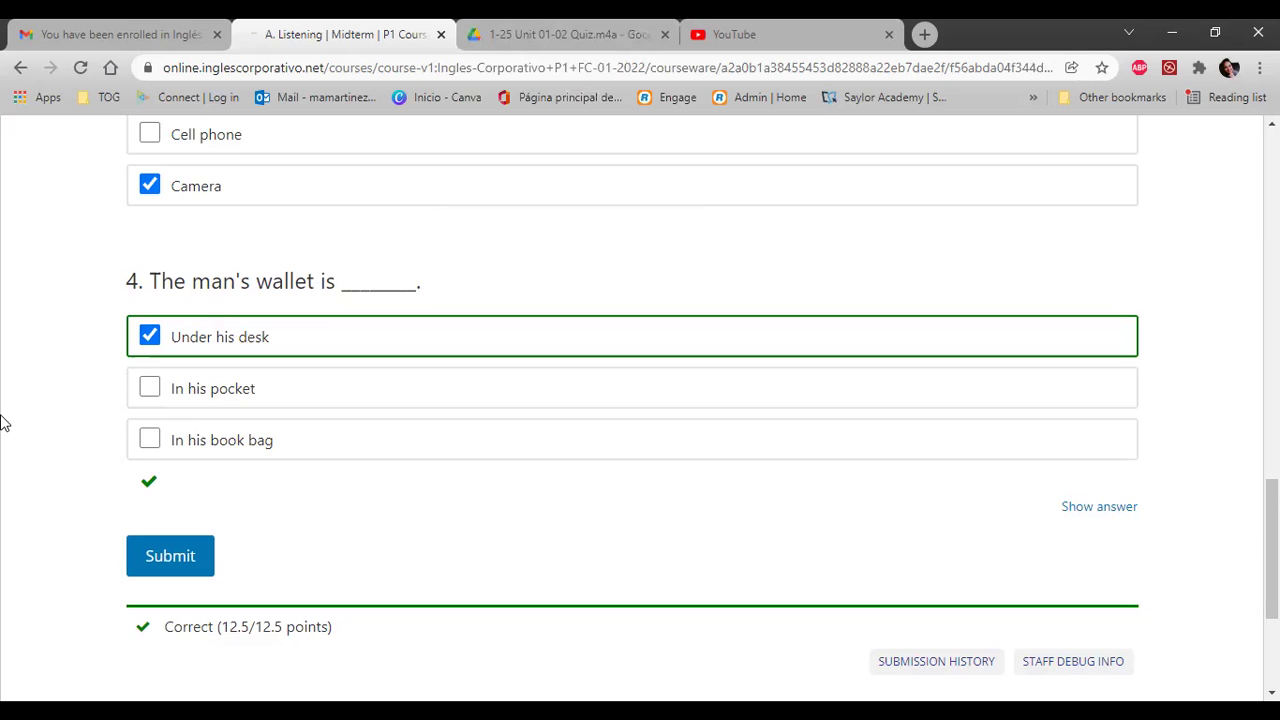
{"action": "scroll", "coordinate": [4, 423], "scroll_direction": "up", "scroll_amount": 10}
{"action": "scroll", "coordinate": [4, 423], "scroll_direction": "down", "scroll_amount": 1}
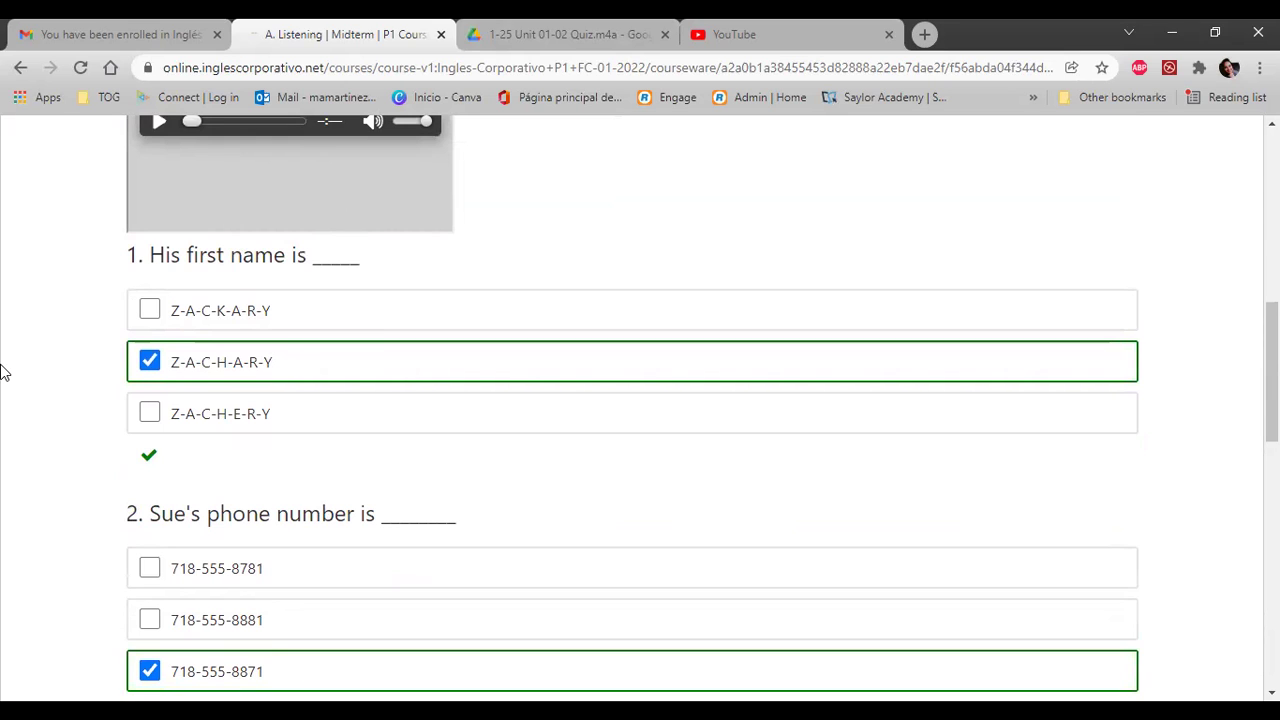
{"action": "scroll", "coordinate": [4, 371], "scroll_direction": "down", "scroll_amount": 3}
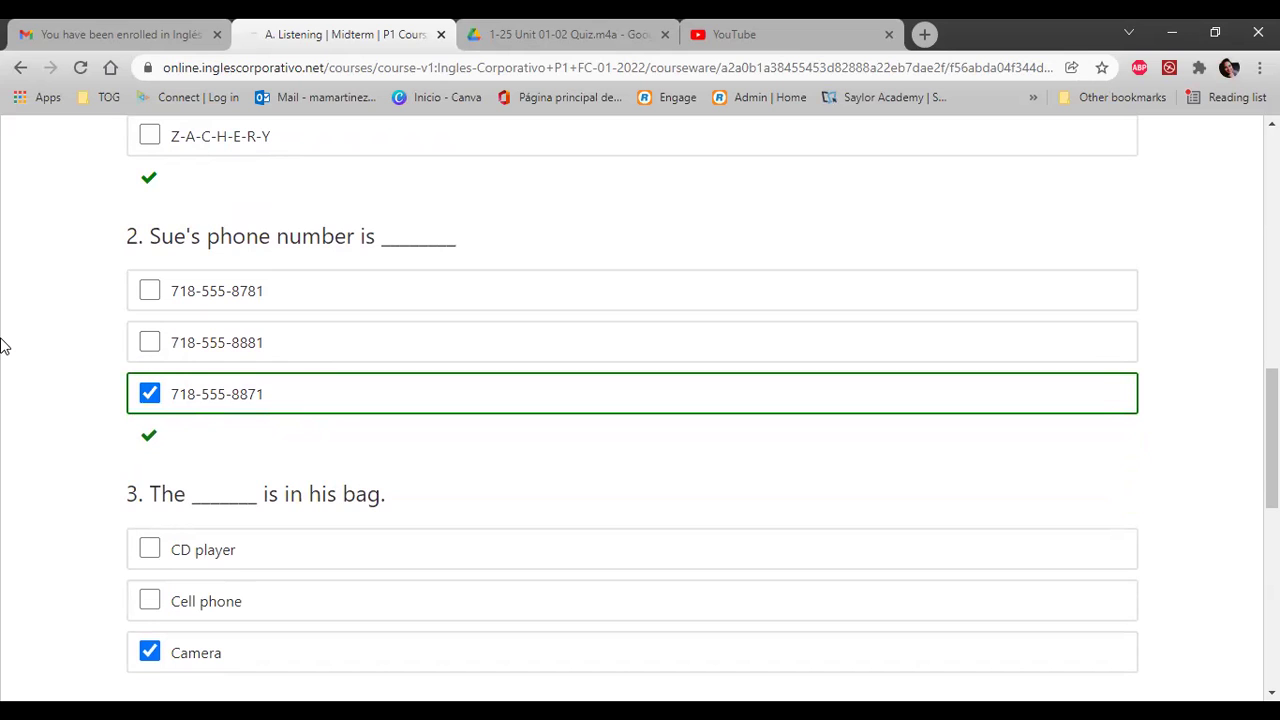
{"action": "scroll", "coordinate": [4, 345], "scroll_direction": "down", "scroll_amount": 2}
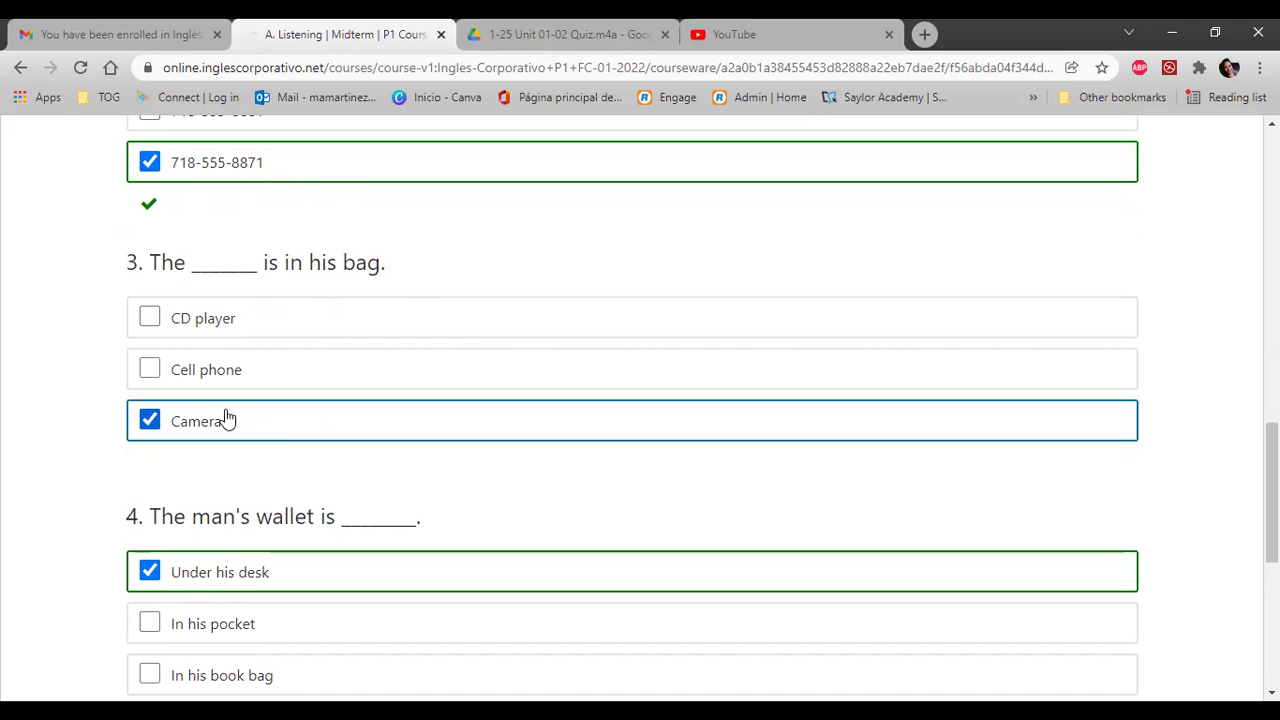
{"action": "scroll", "coordinate": [24, 480], "scroll_direction": "down", "scroll_amount": 3}
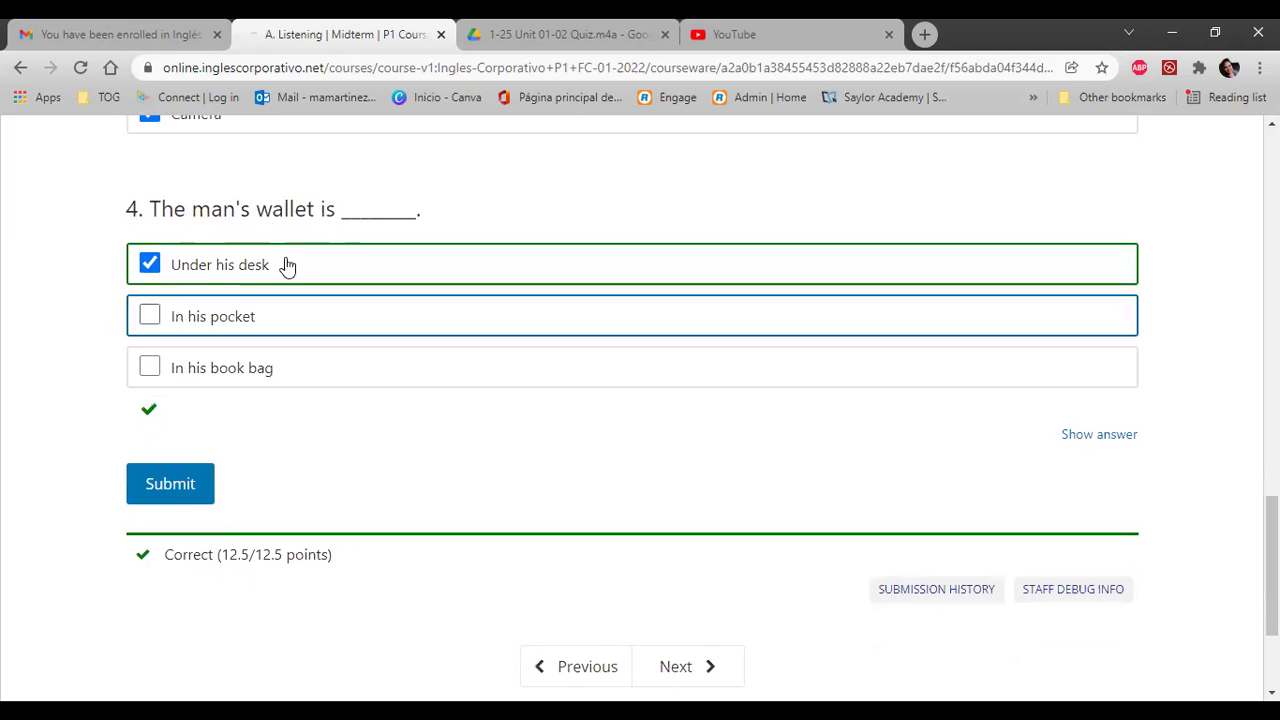
Step: Go back to Section 3 in the course outline and look at the contents of Sections 4, 2 and 1
{"action": "scroll", "coordinate": [3, 400], "scroll_direction": "up", "scroll_amount": 15}
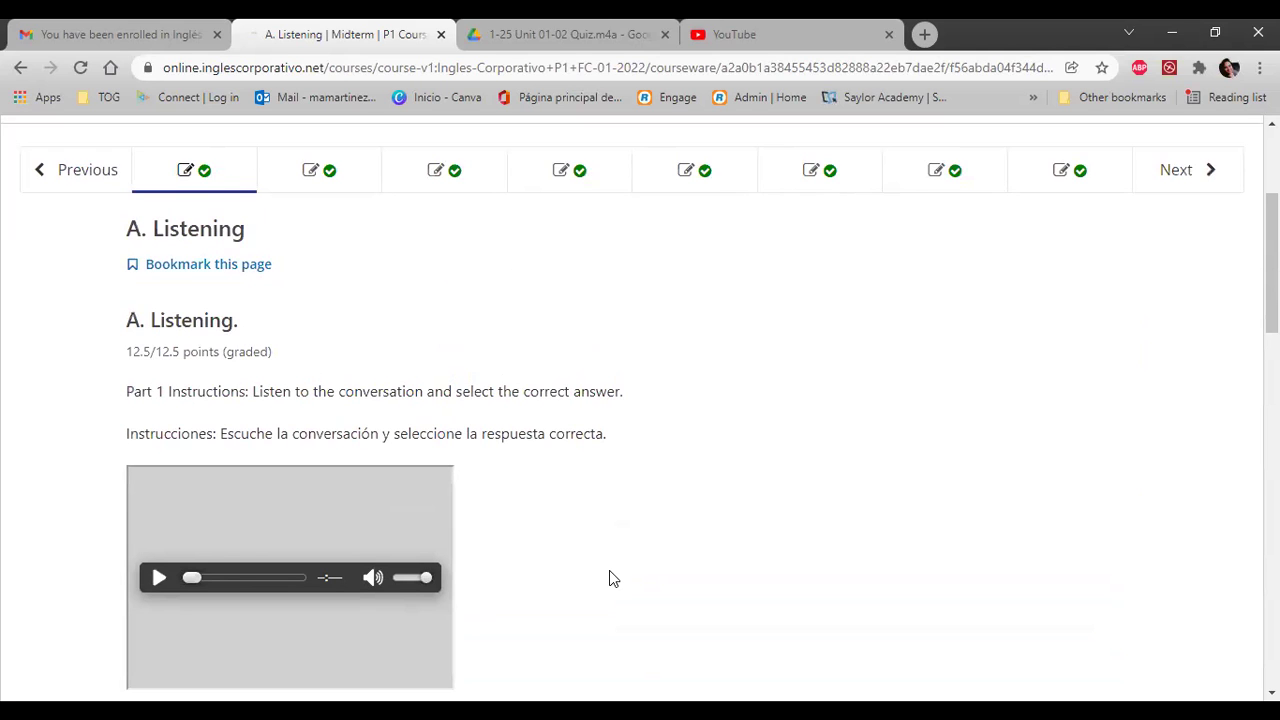
{"action": "scroll", "coordinate": [609, 578], "scroll_direction": "up", "scroll_amount": 3}
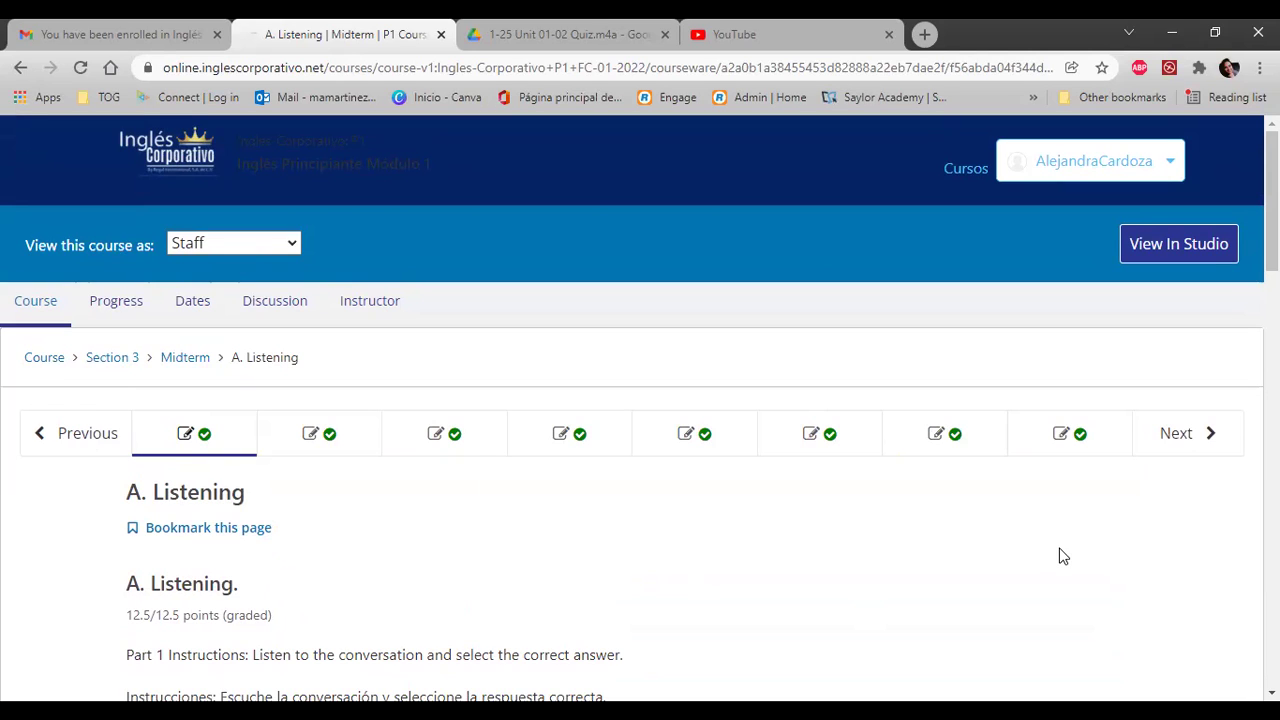
{"action": "left_click", "coordinate": [106, 368]}
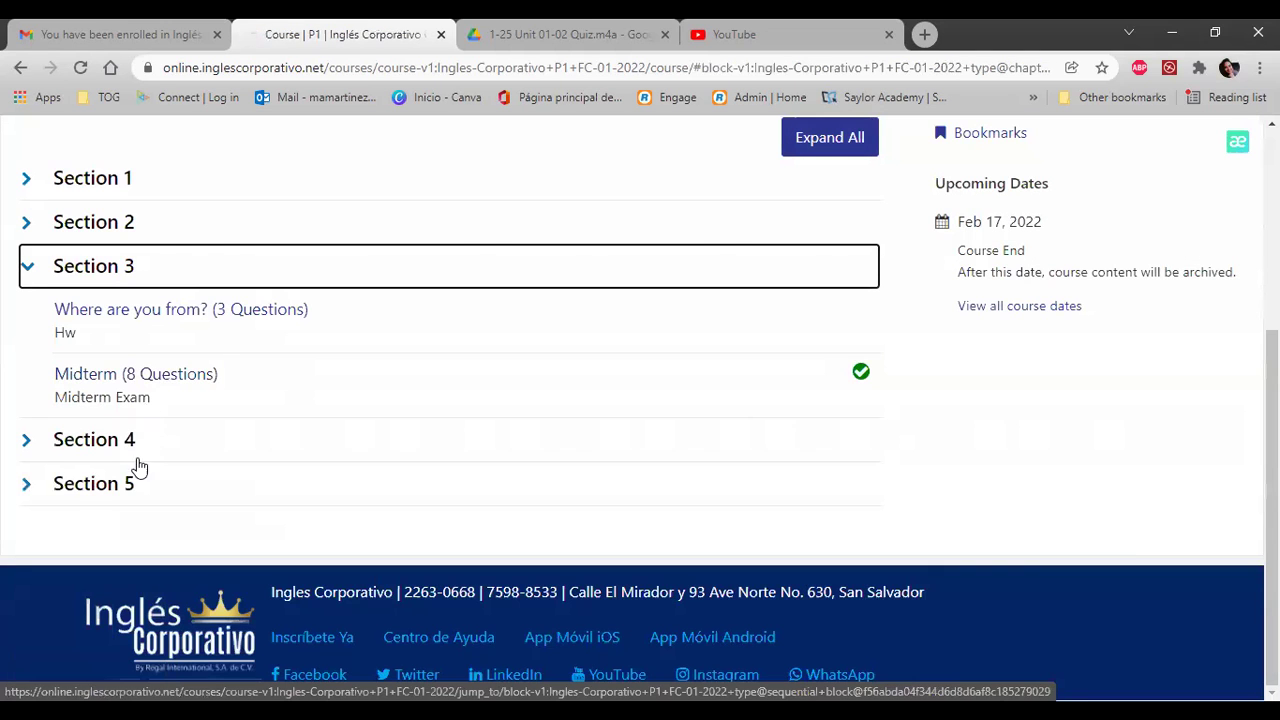
{"action": "left_click", "coordinate": [28, 450]}
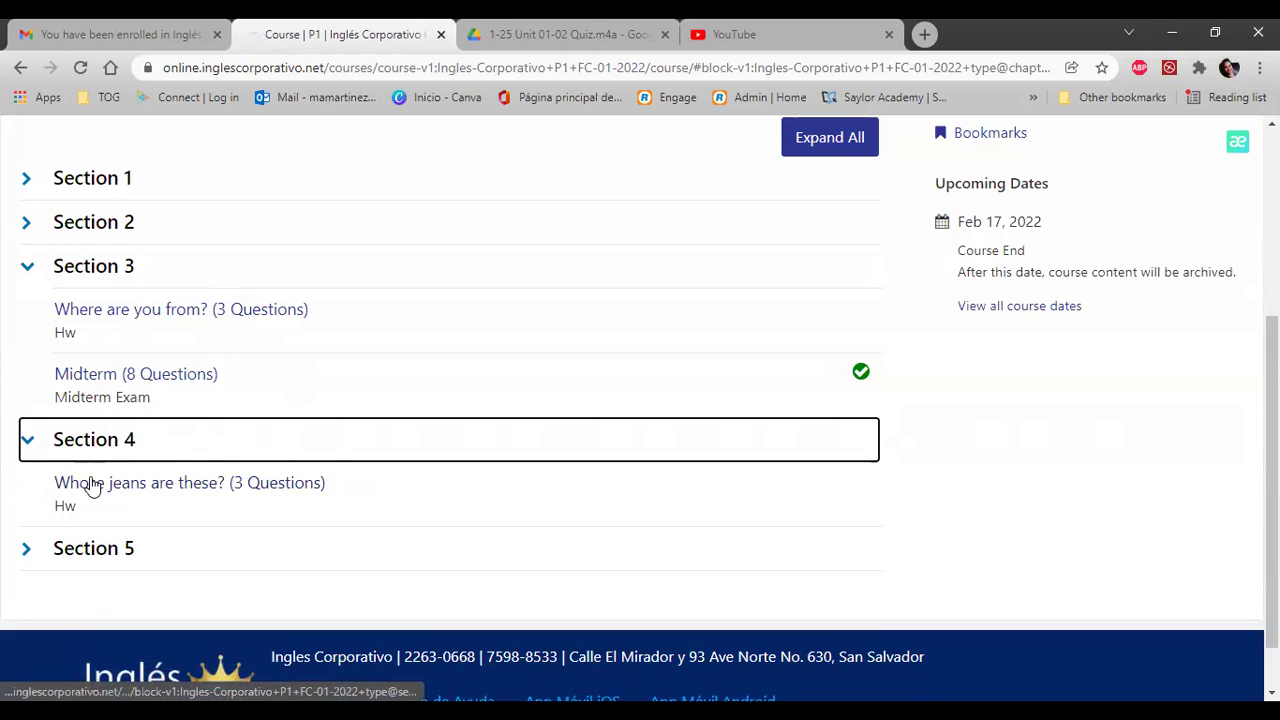
{"action": "left_click", "coordinate": [29, 442]}
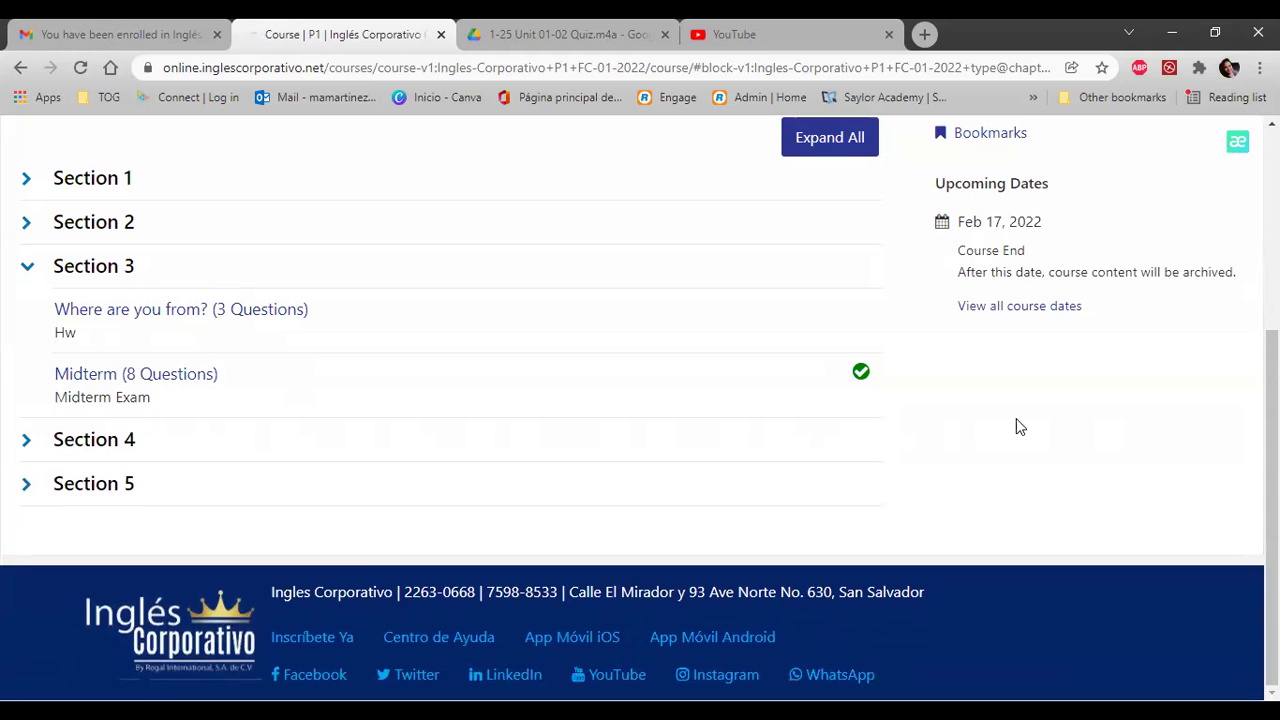
{"action": "left_click", "coordinate": [27, 222]}
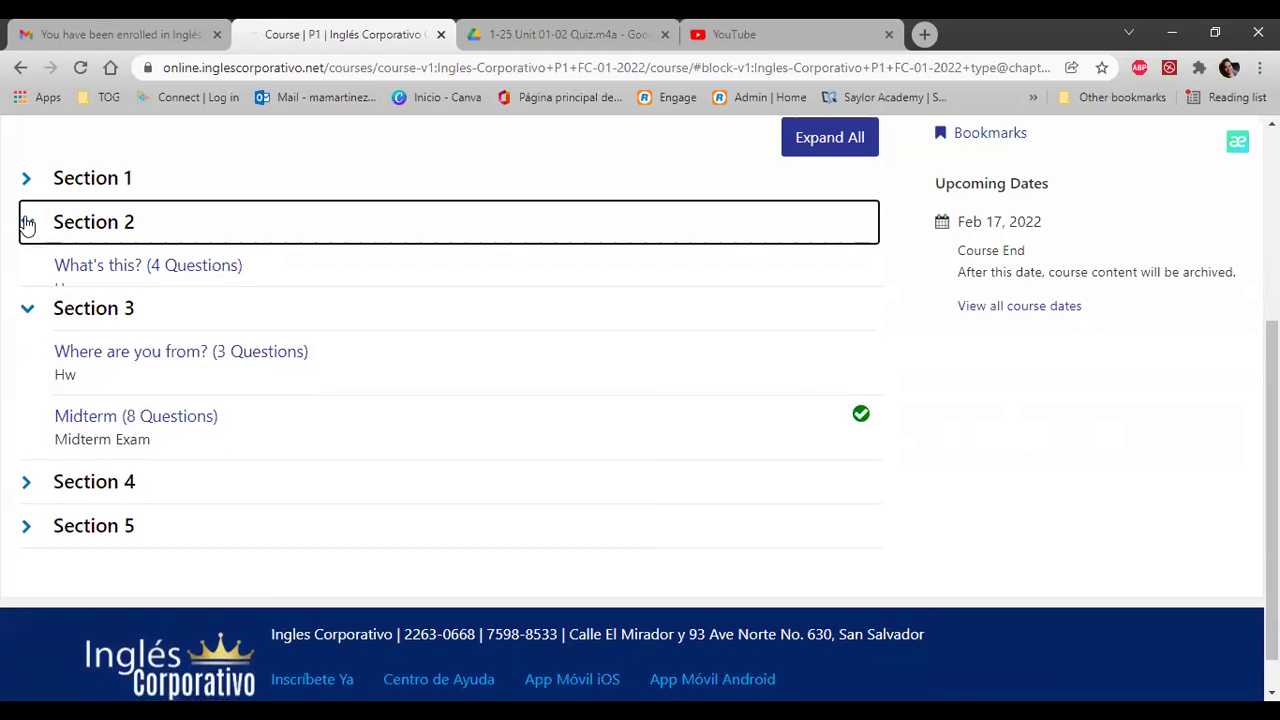
{"action": "left_click", "coordinate": [27, 182]}
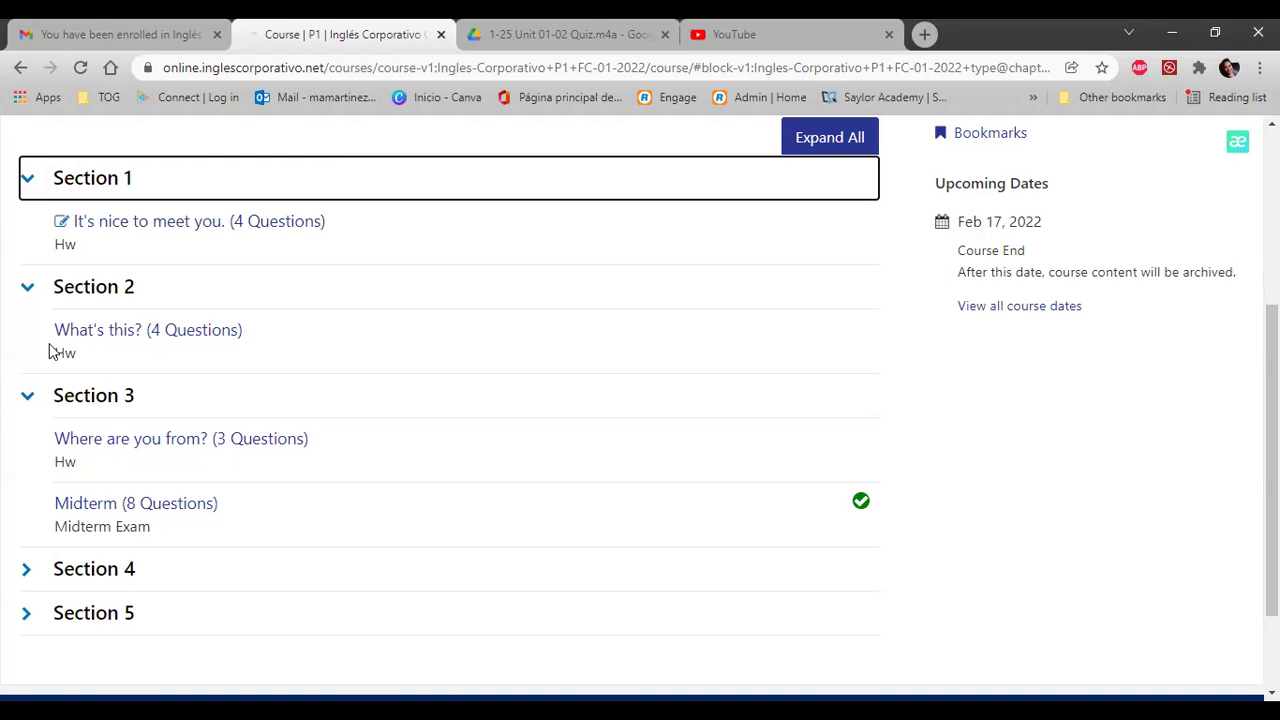
Step: Reopen the Midterm at exercise "B. Complete the conversation." and review its instructions, the listed possessives and the entered answers
{"action": "left_click", "coordinate": [163, 511]}
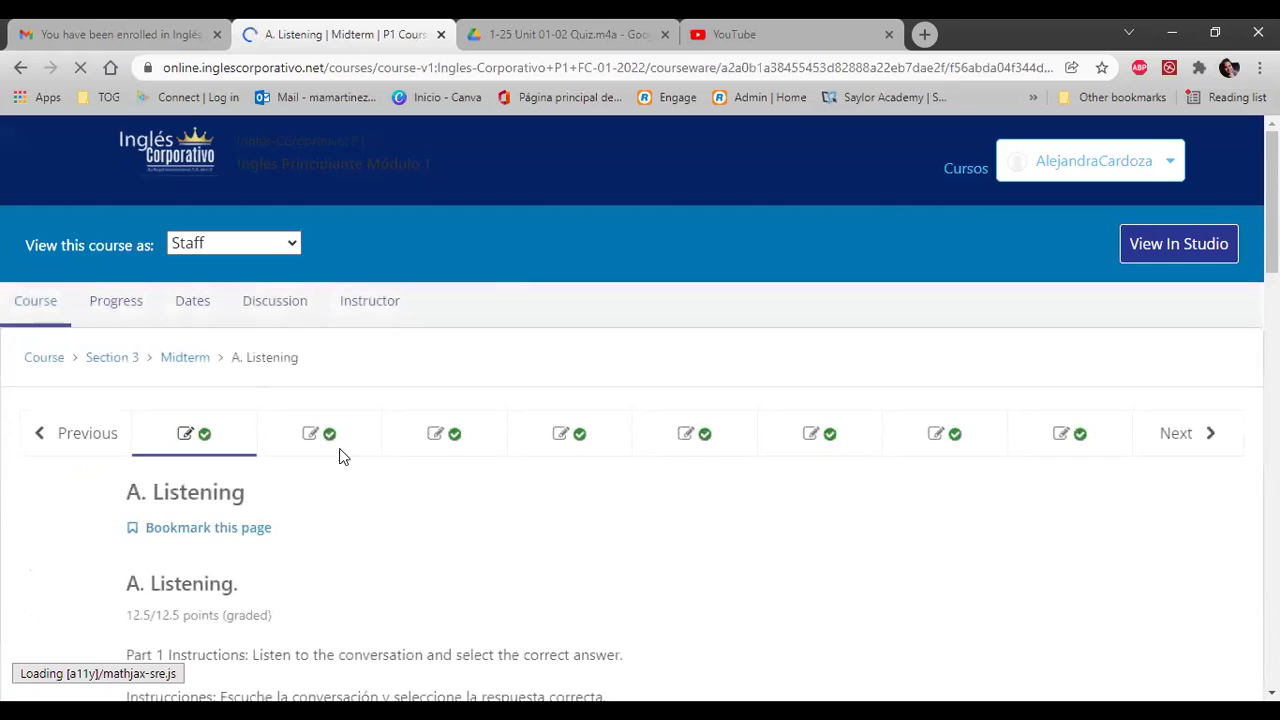
{"action": "left_click", "coordinate": [320, 437]}
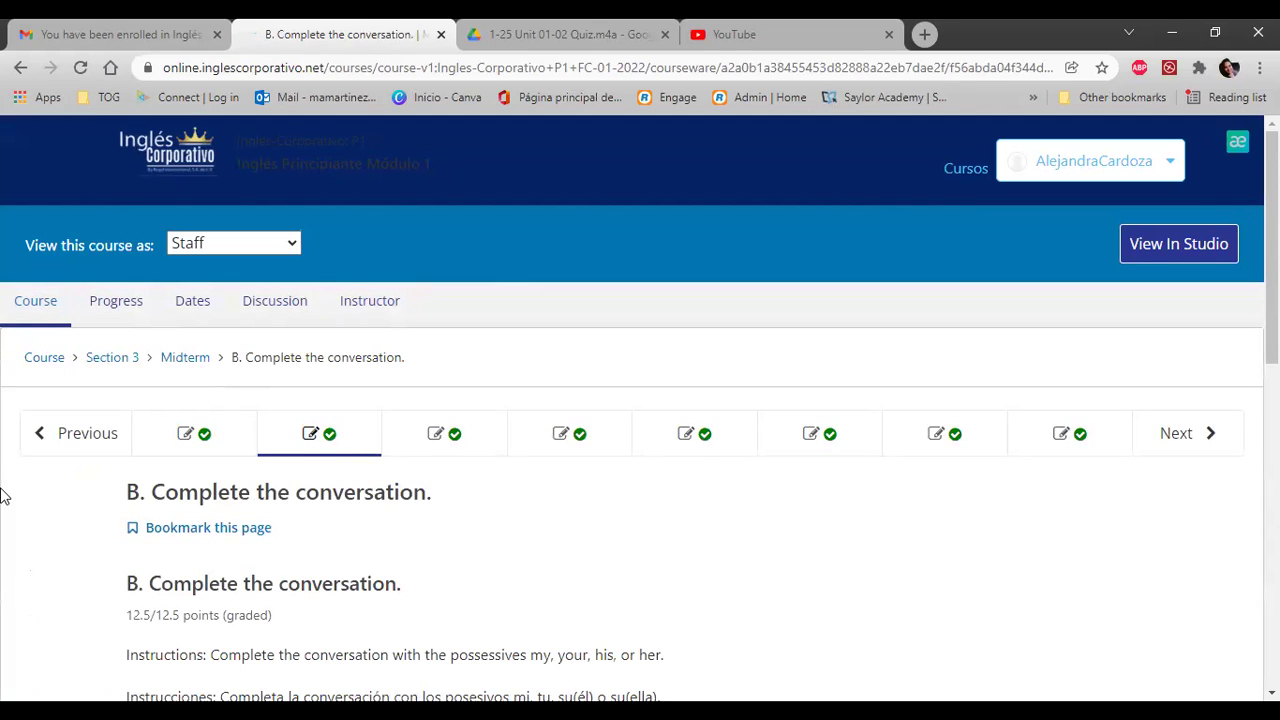
{"action": "scroll", "coordinate": [3, 496], "scroll_direction": "down", "scroll_amount": 2}
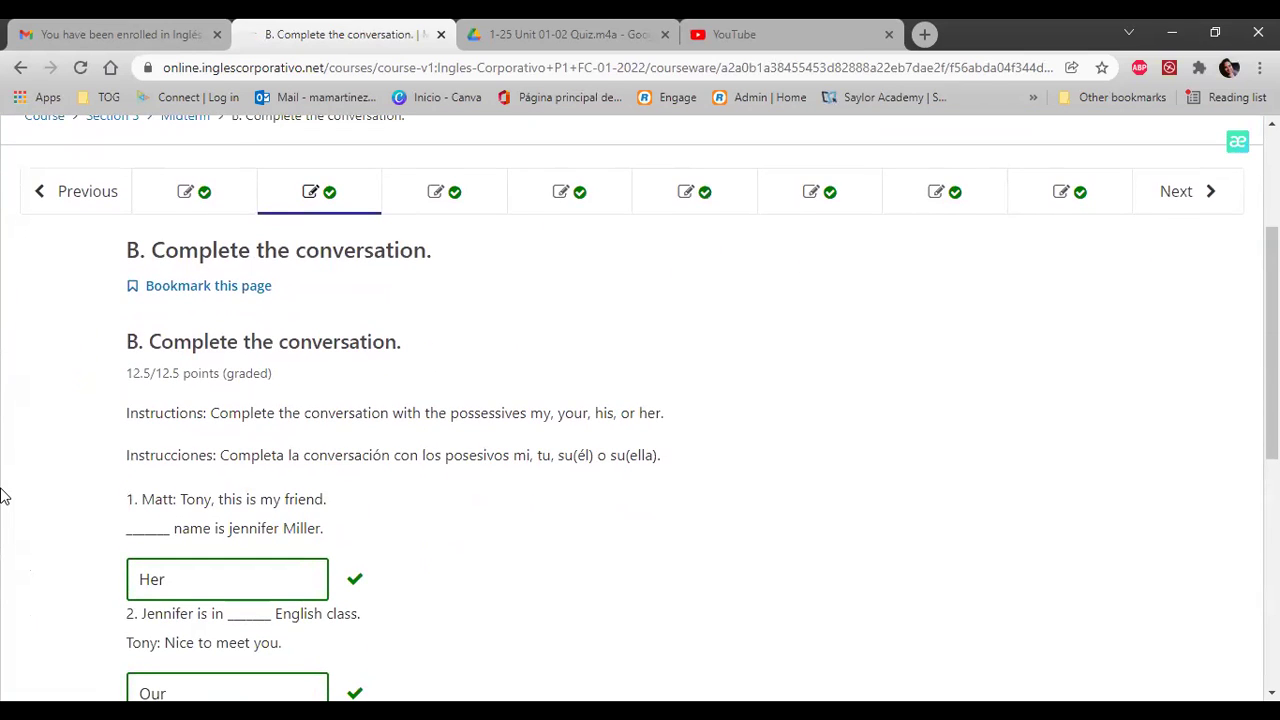
{"action": "scroll", "coordinate": [3, 496], "scroll_direction": "down", "scroll_amount": 1}
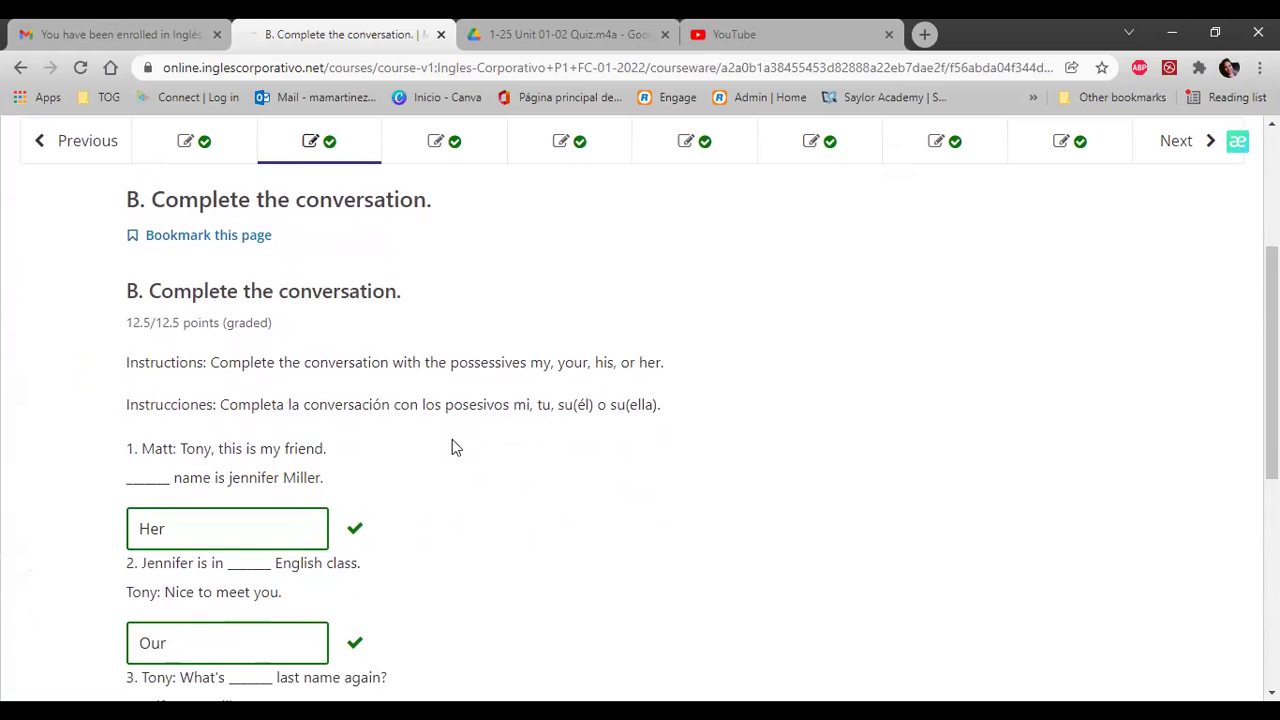
{"action": "scroll", "coordinate": [274, 423], "scroll_direction": "down", "scroll_amount": 2}
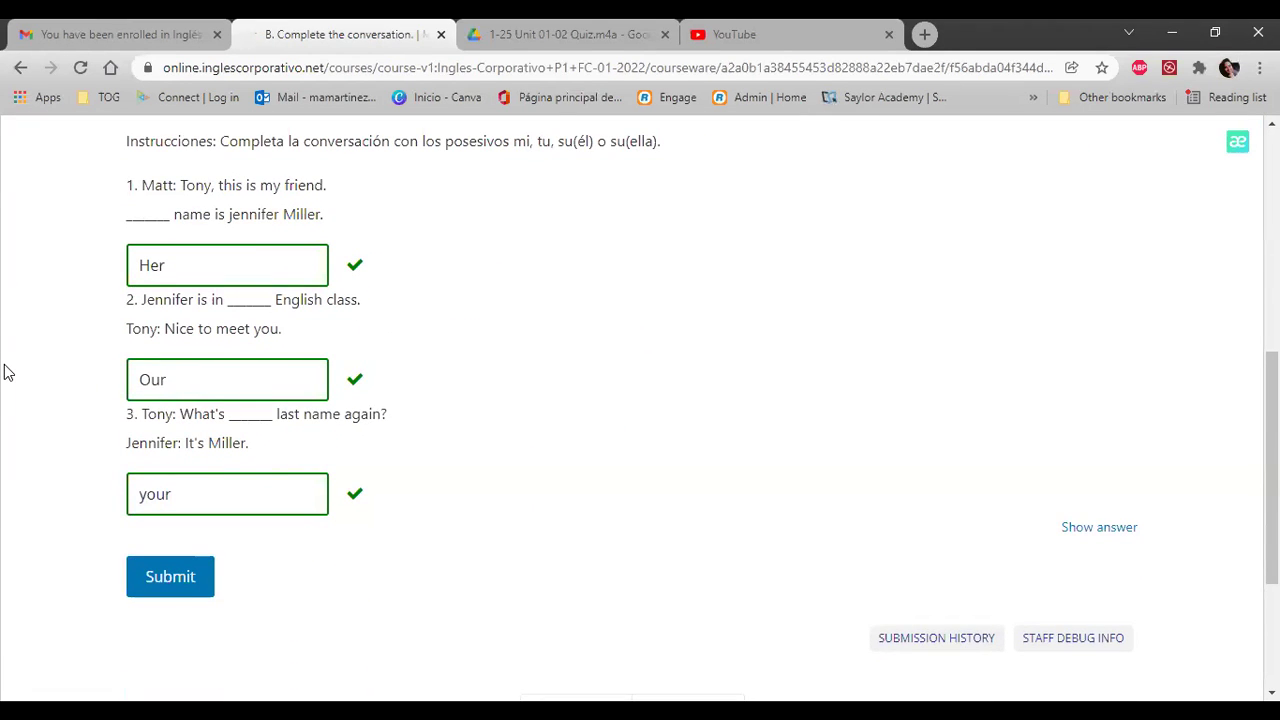
{"action": "scroll", "coordinate": [4, 372], "scroll_direction": "up", "scroll_amount": 2}
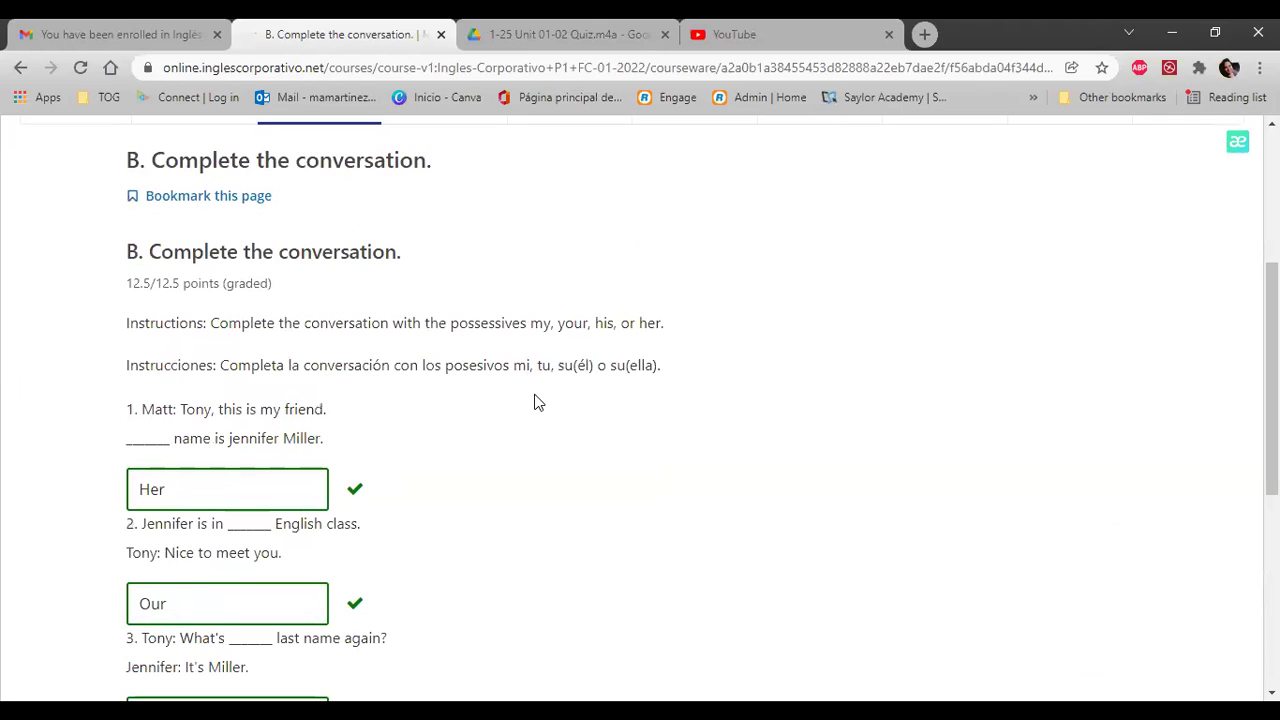
{"action": "left_click_drag", "start_coordinate": [530, 323], "coordinate": [655, 330]}
{"action": "left_click", "coordinate": [680, 354]}
Step: Add a text annotation beside exercise B's instructions with the heading "Pronoun - Possesive" and the first line "I - My"
{"action": "left_click", "coordinate": [800, 344]}
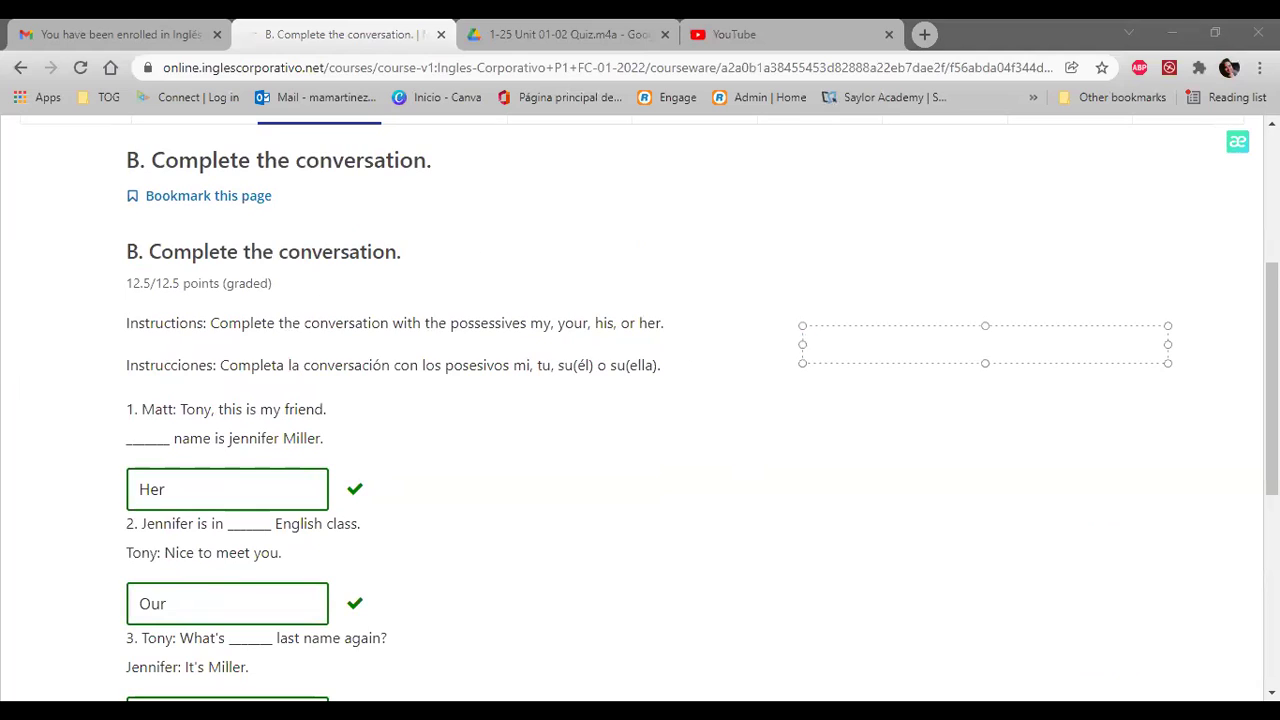
{"action": "type", "text": "Pronoun"}
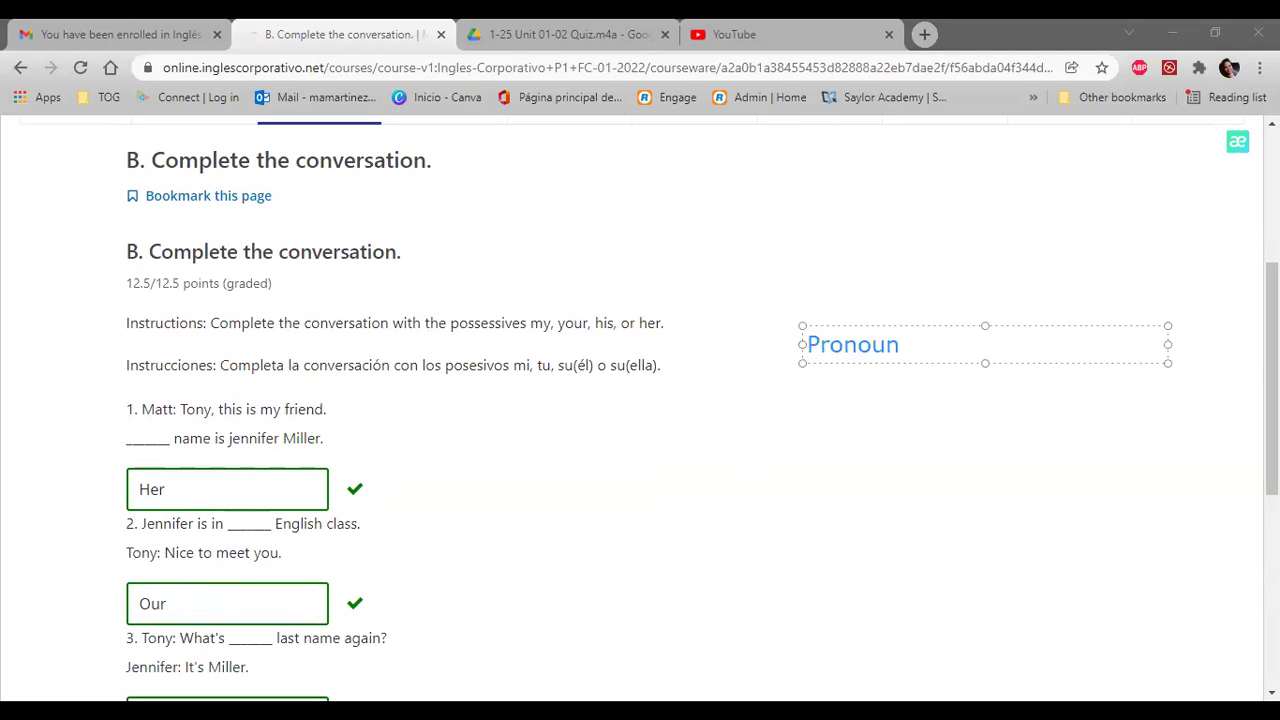
{"action": "key", "text": "BackSpace"}
{"action": "key", "text": "BackSpace"}
{"action": "key", "text": "BackSpace"}
{"action": "key", "text": "BackSpace"}
{"action": "key", "text": "BackSpace"}
{"action": "key", "text": "BackSpace"}
{"action": "key", "text": "BackSpace"}
{"action": "key", "text": "BackSpace"}
{"action": "key", "text": "BackSpace"}
{"action": "key", "text": "BackSpace"}
{"action": "key", "text": "BackSpace"}
{"action": "type", "text": "- Possesive"}
{"action": "key", "text": "Return"}
{"action": "type", "text": "I - My"}
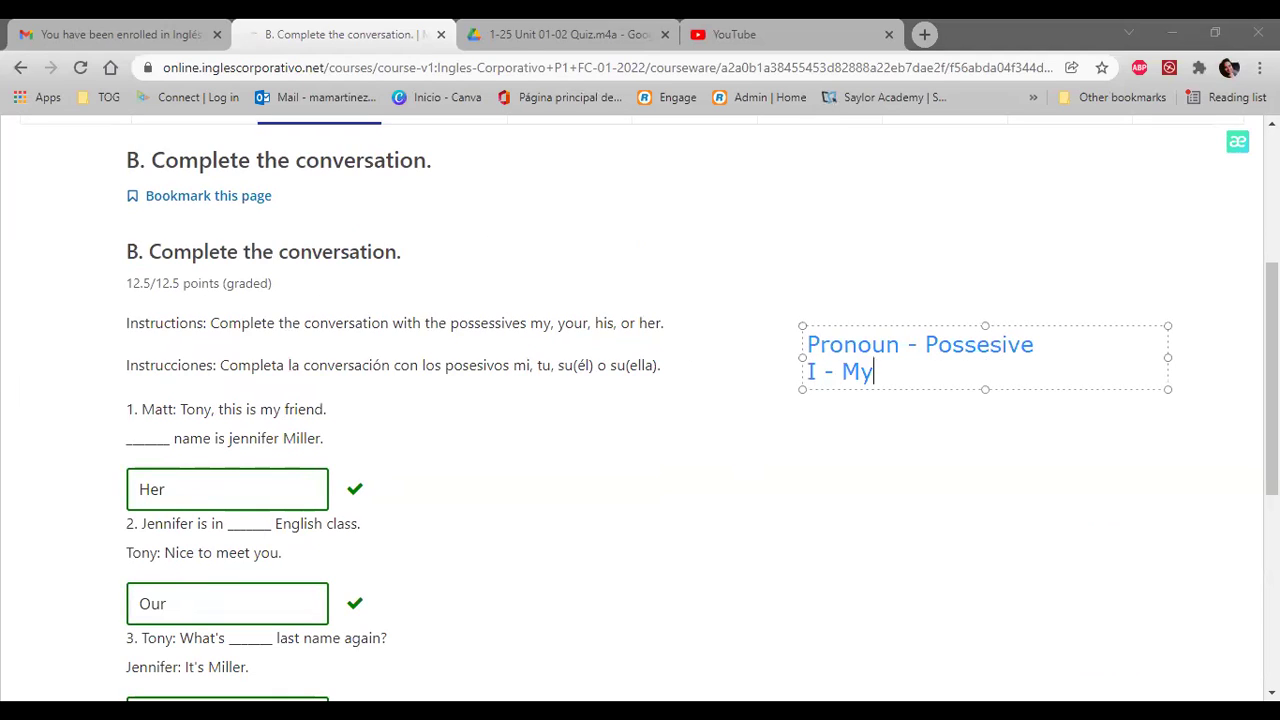
Step: Add the lines "You - Your", "He - His" and "She - Her" to the pronoun and possessive annotation
{"action": "key", "text": "Return"}
{"action": "type", "text": "You -"}
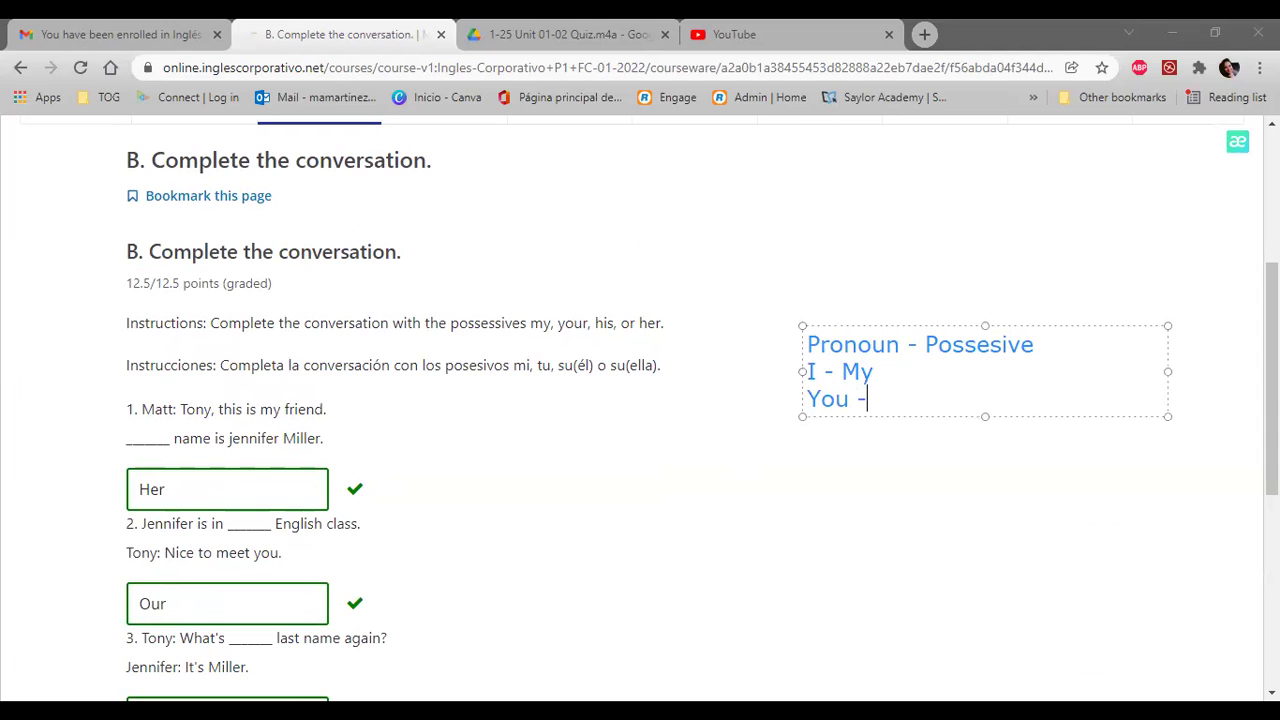
{"action": "type", "text": " Your"}
{"action": "key", "text": "Return"}
{"action": "type", "text": "He"}
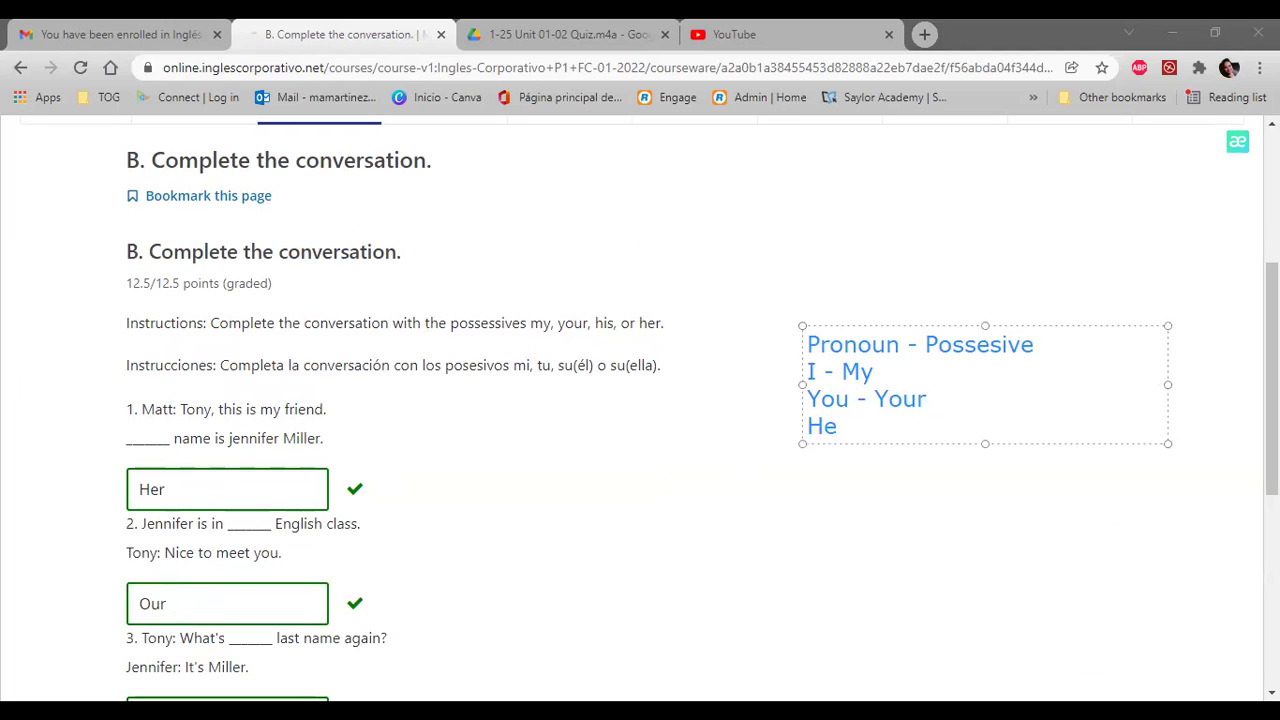
{"action": "type", "text": " - His"}
{"action": "key", "text": "Return"}
{"action": "type", "text": "She "}
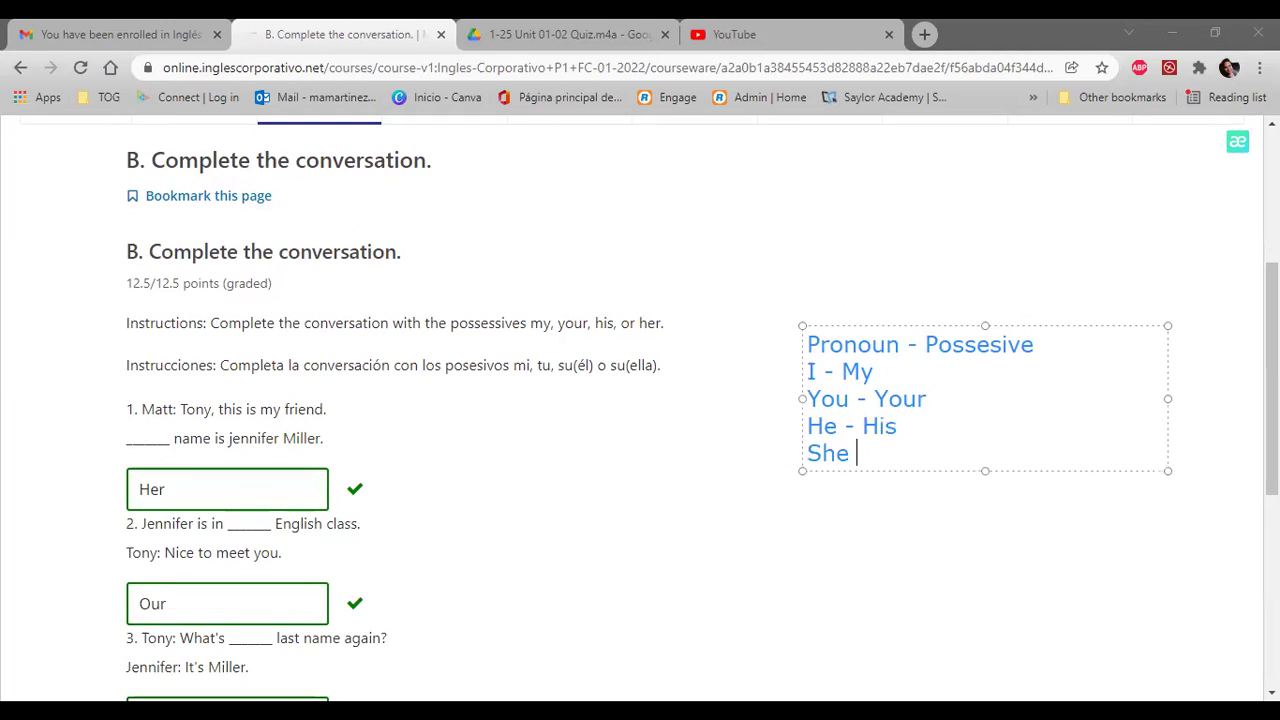
{"action": "type", "text": "- Her"}
Step: Complete the annotation with "They - Their", "We - Our" and "It - Its", and move it lower beside the conversation
{"action": "key", "text": "Return"}
{"action": "type", "text": "They - Their"}
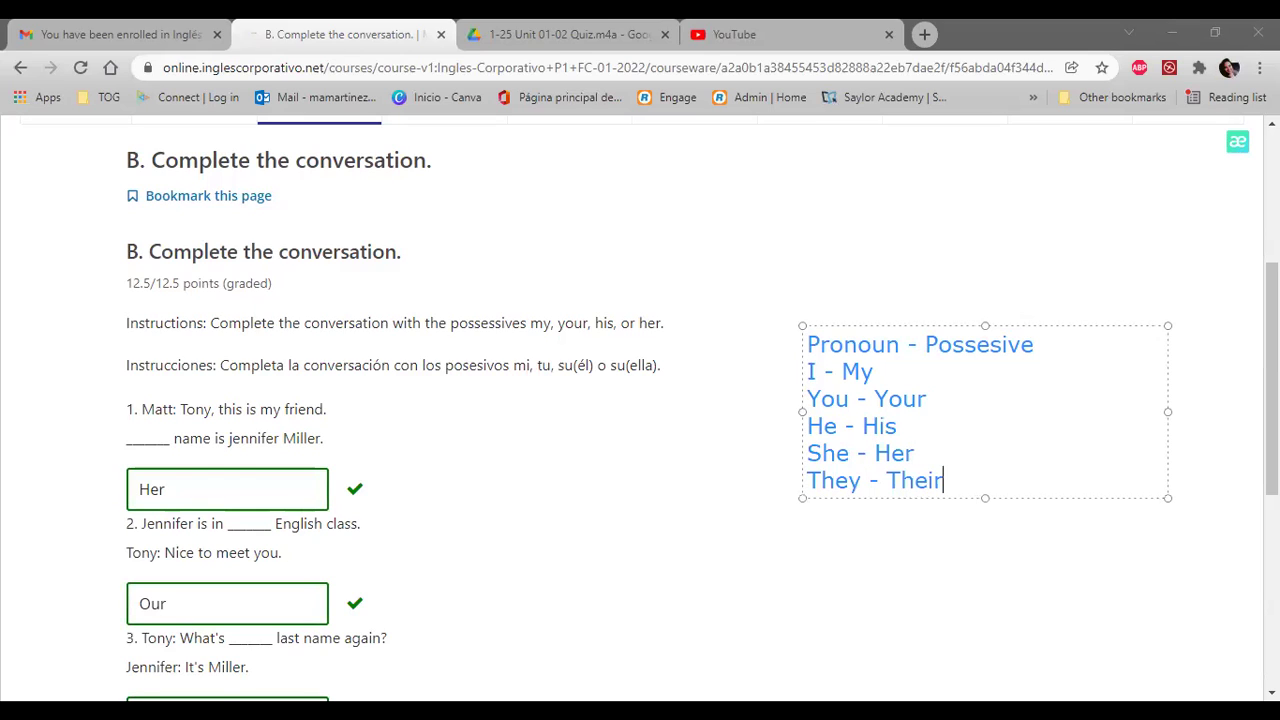
{"action": "key", "text": "Return"}
{"action": "type", "text": "We "}
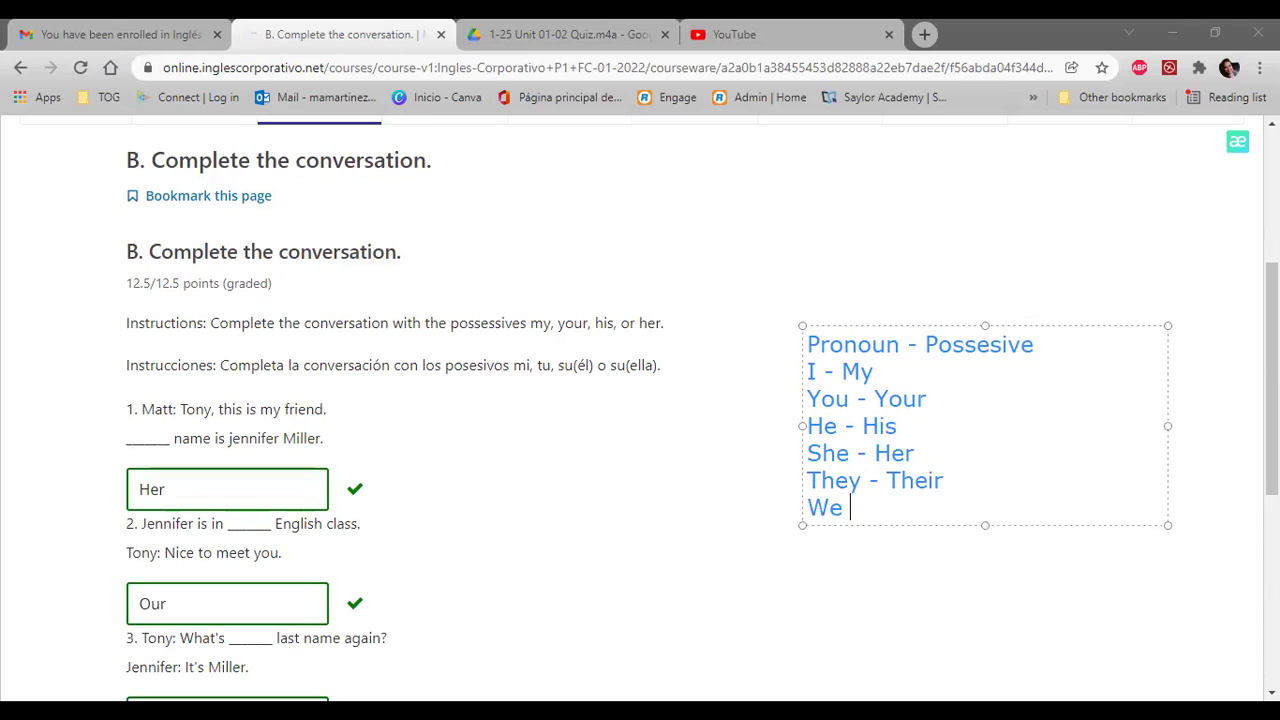
{"action": "type", "text": "- Our"}
{"action": "key", "text": "Return"}
{"action": "type", "text": "It - Its"}
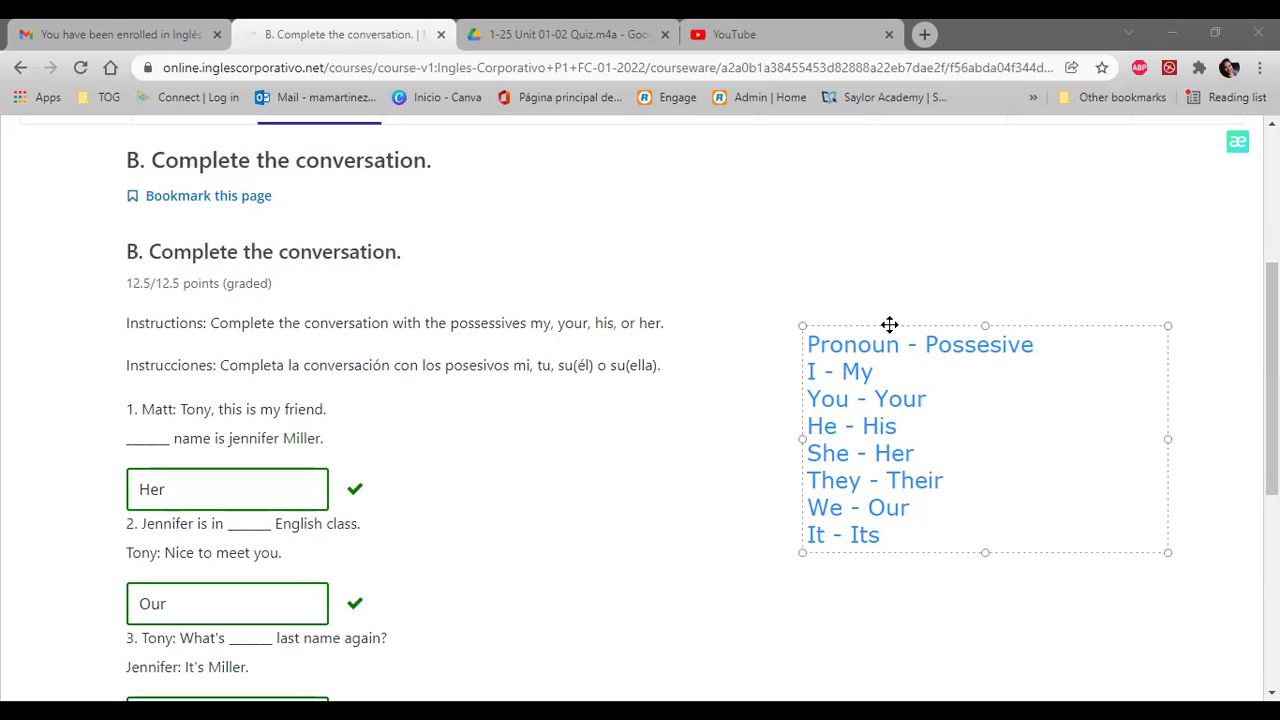
{"action": "left_click_drag", "start_coordinate": [888, 322], "coordinate": [880, 397]}
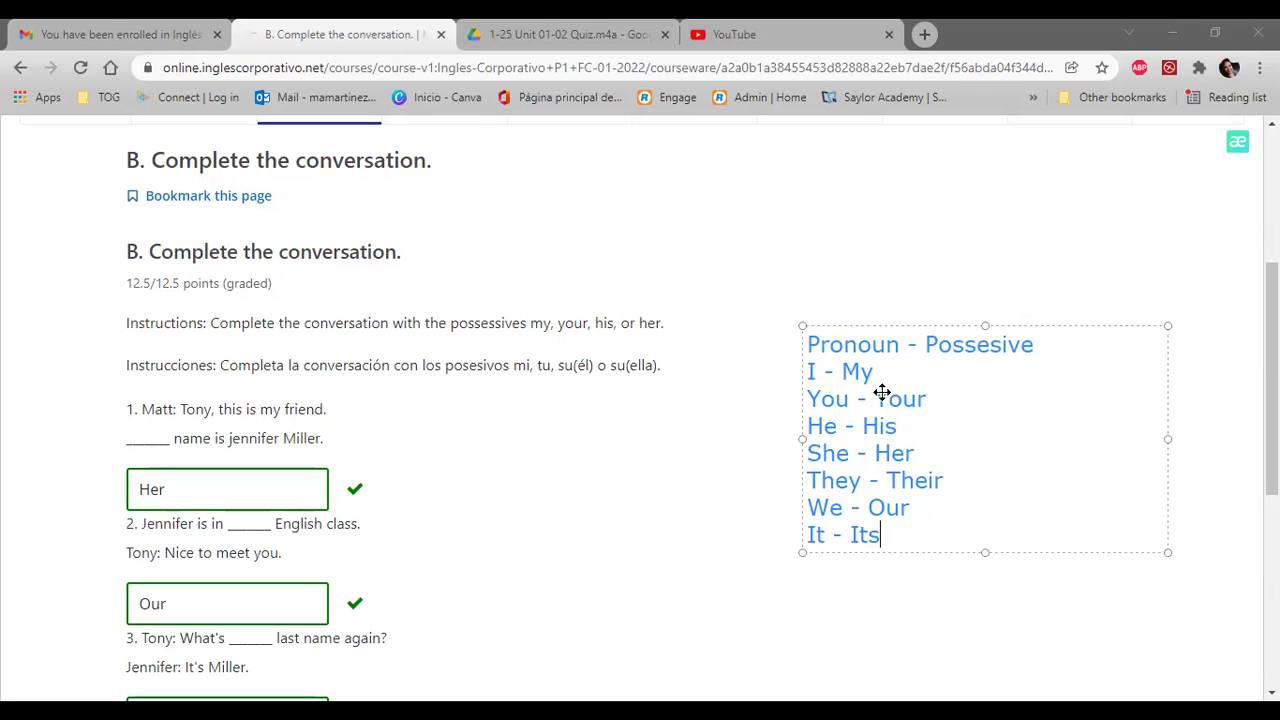
{"action": "left_click", "coordinate": [600, 451]}
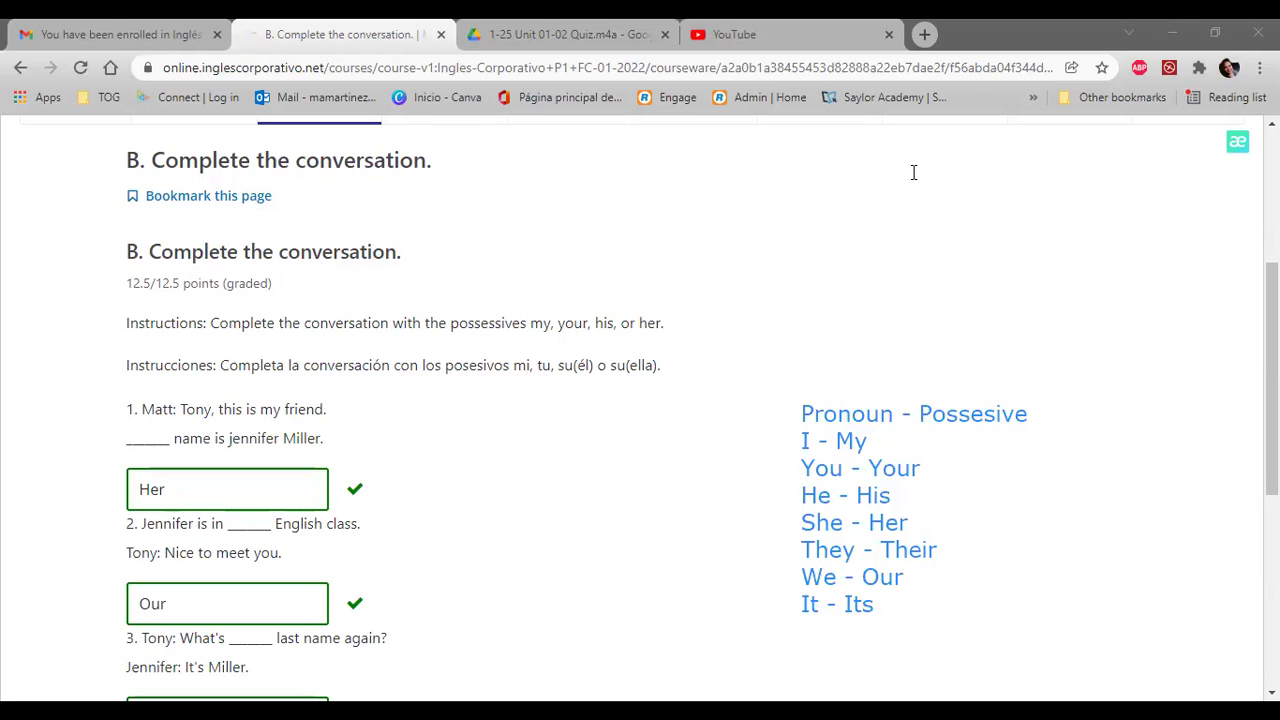
Step: Review the three answers of exercise B against the annotated list of pronouns and possessives
{"action": "scroll", "coordinate": [776, 251], "scroll_direction": "down", "scroll_amount": 2}
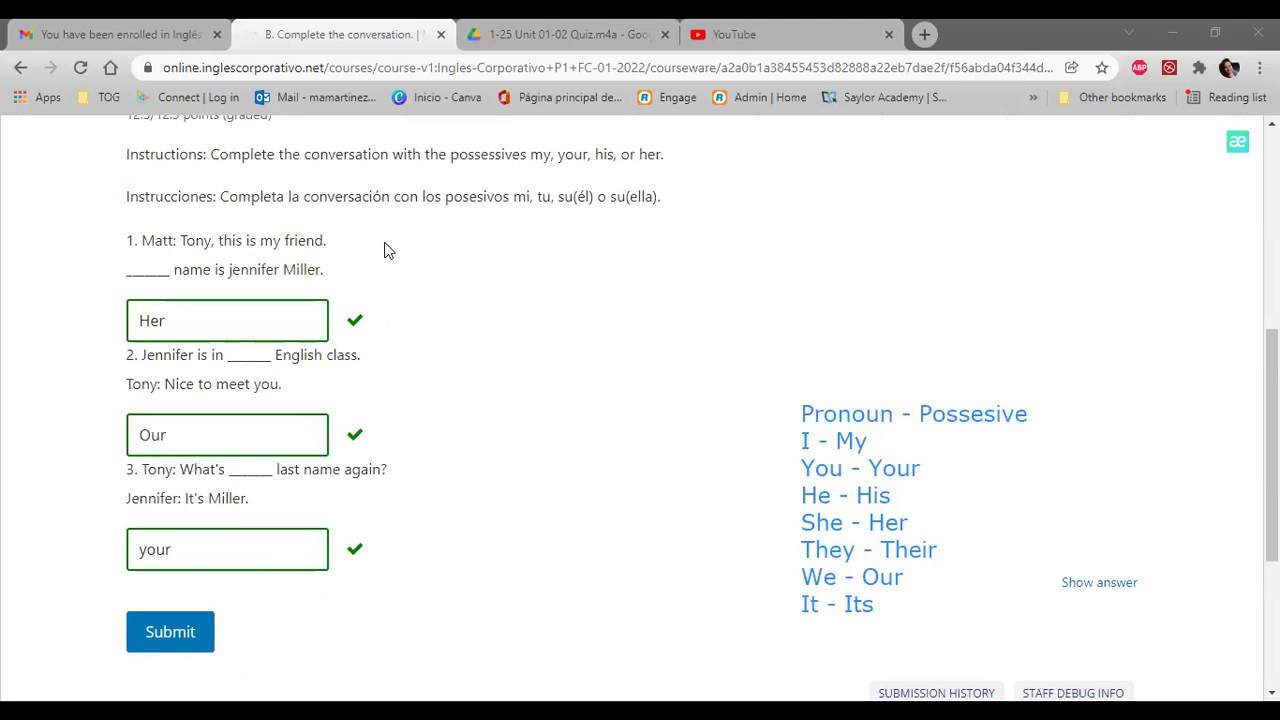
{"action": "left_click", "coordinate": [275, 326]}
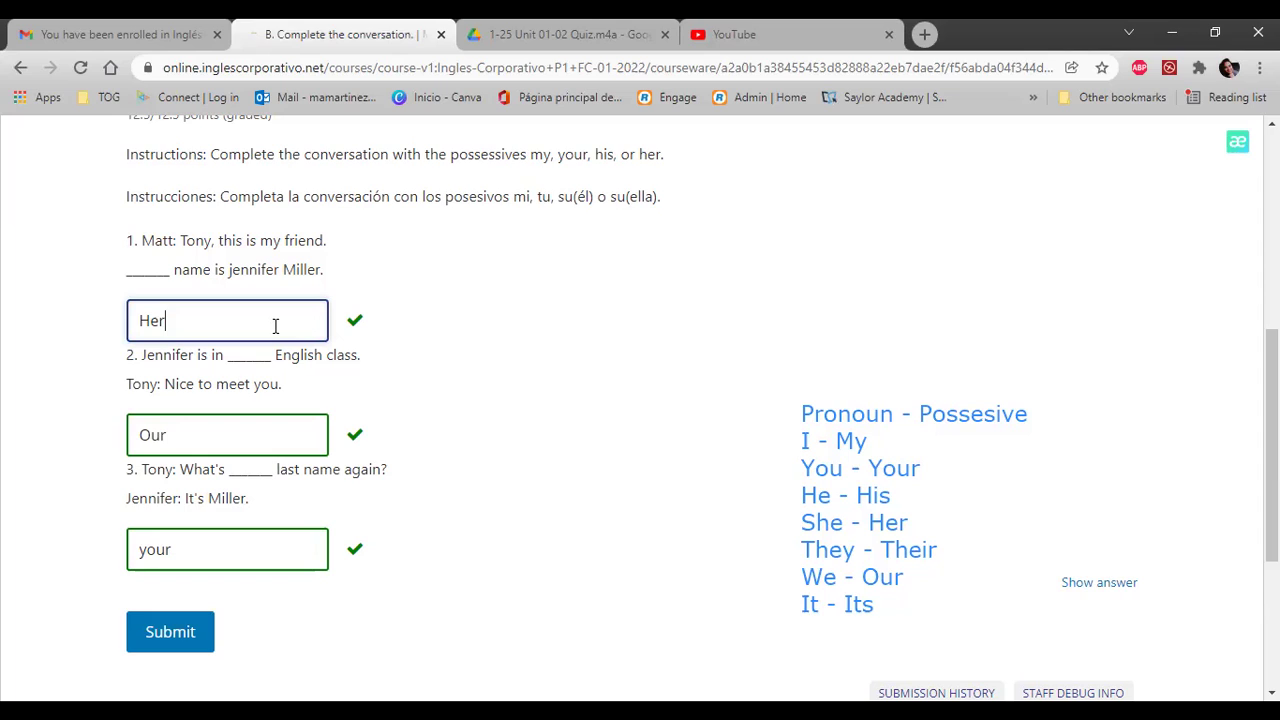
{"action": "key", "text": "Tab"}
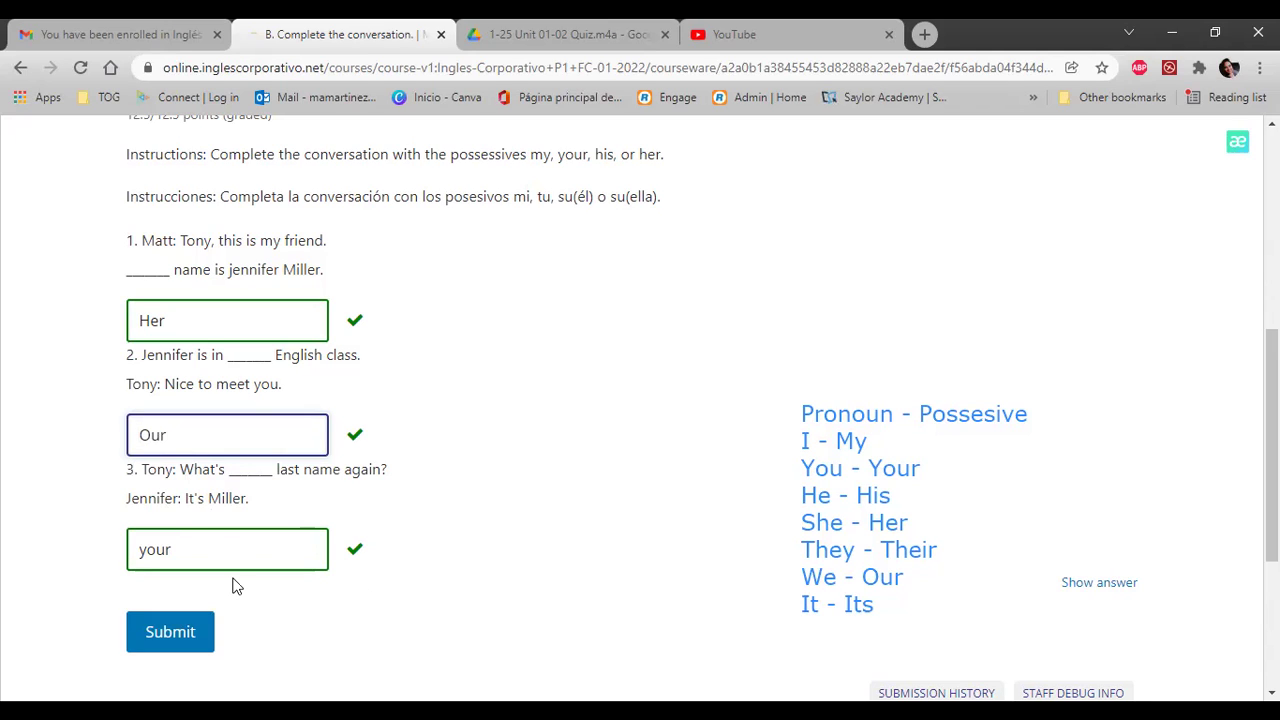
{"action": "left_click", "coordinate": [671, 341]}
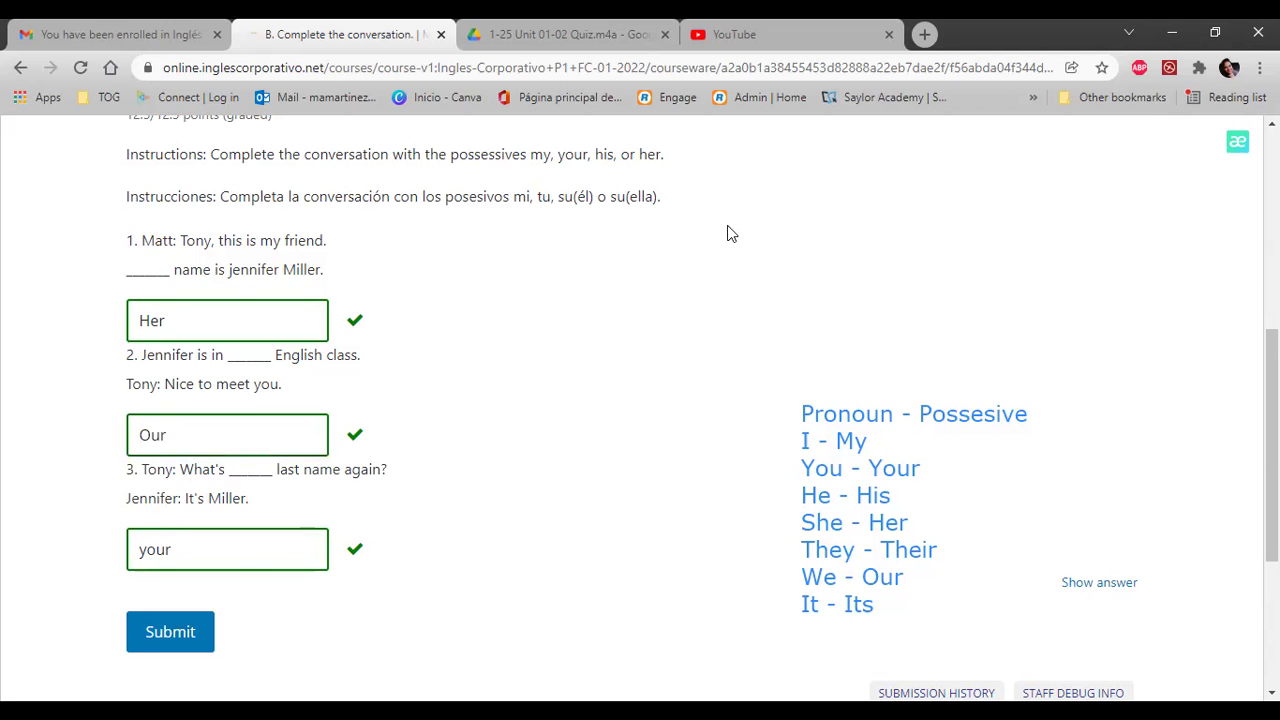
{"action": "scroll", "coordinate": [726, 231], "scroll_direction": "up", "scroll_amount": 2}
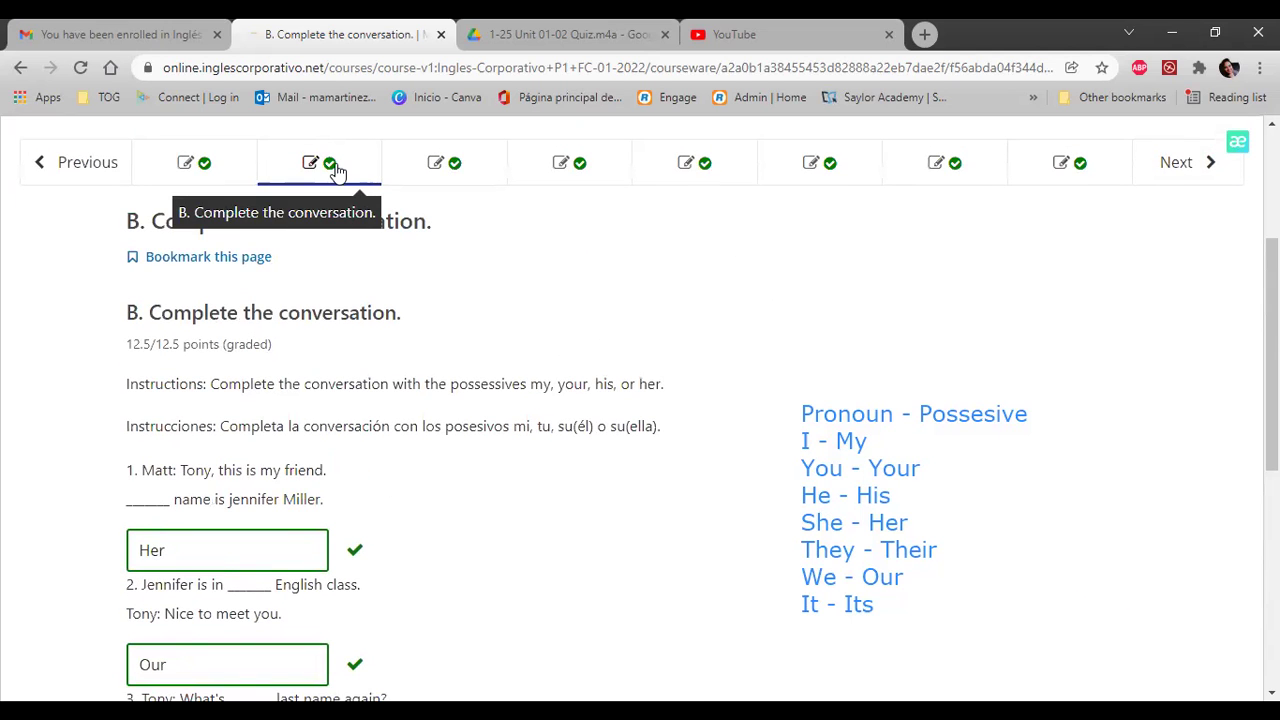
{"action": "scroll", "coordinate": [752, 420], "scroll_direction": "down", "scroll_amount": 2}
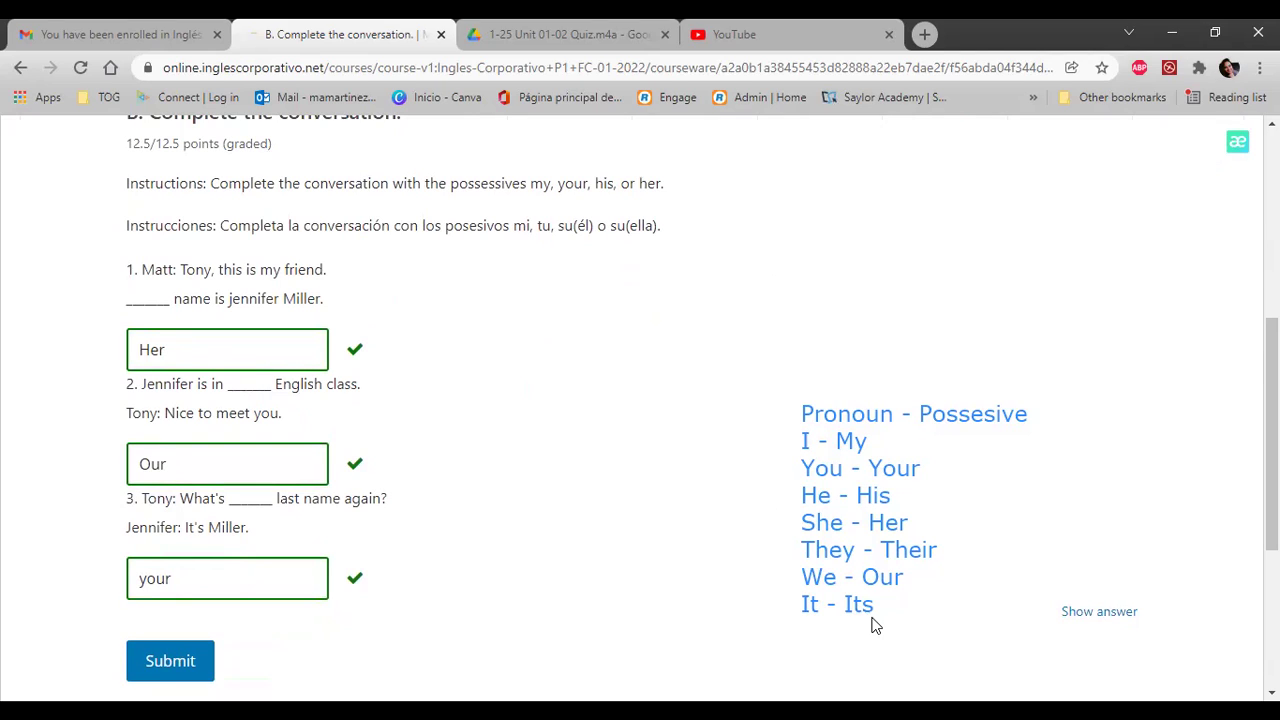
Step: Erase the whole pronoun and possessive annotation from the screen
{"action": "key", "text": "ctrl+2"}
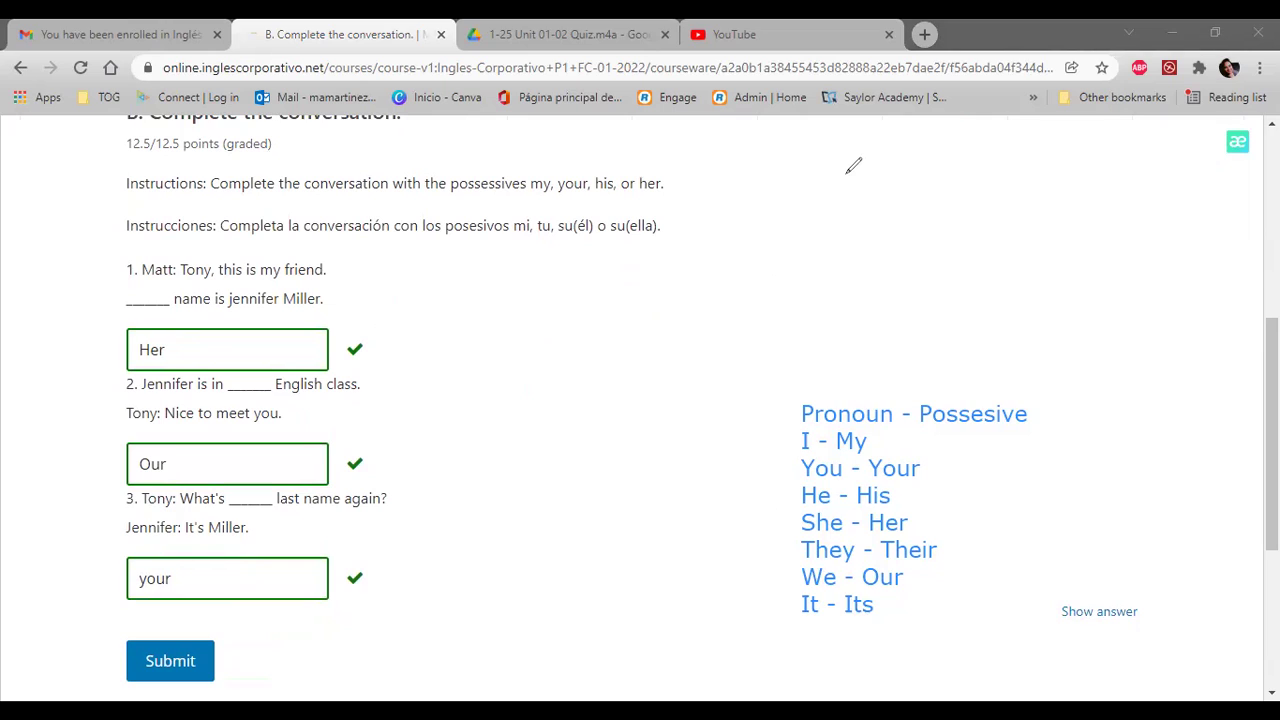
{"action": "key", "text": "e"}
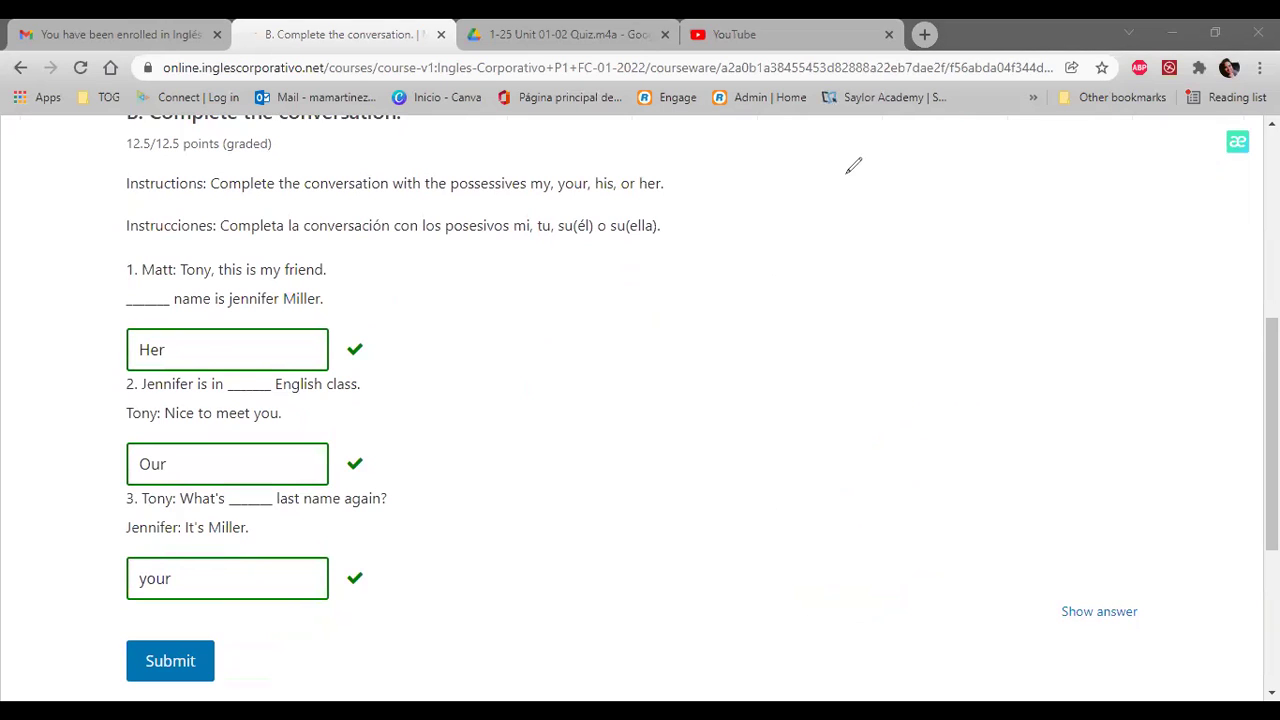